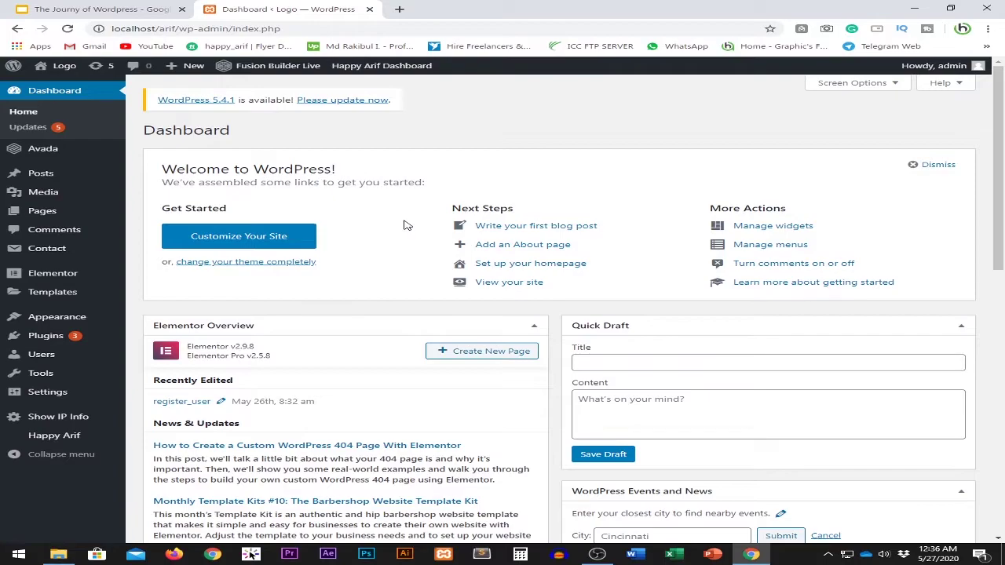
- Open the Theme Options page of the Avada theme
mouse_move(47, 373)
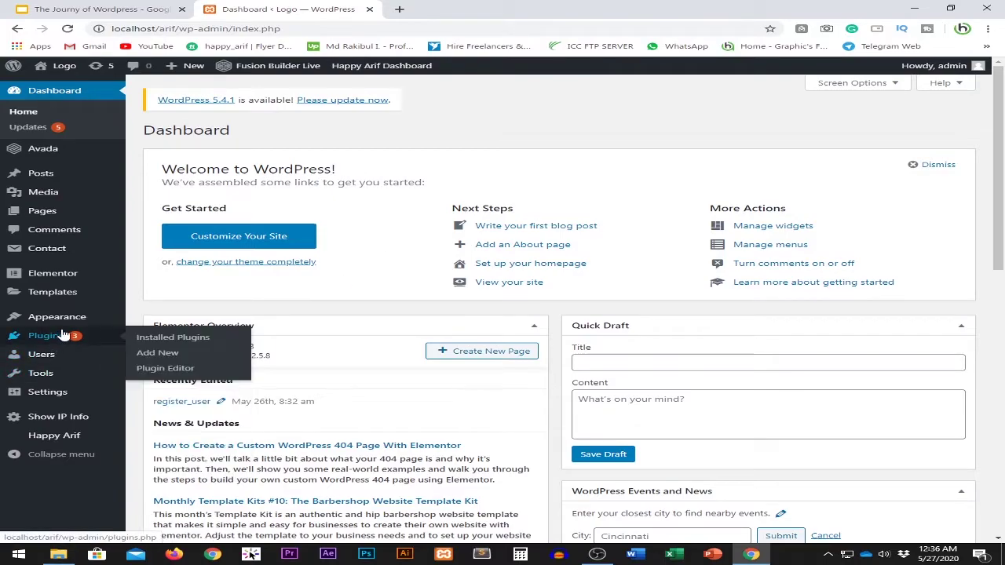
mouse_move(68, 318)
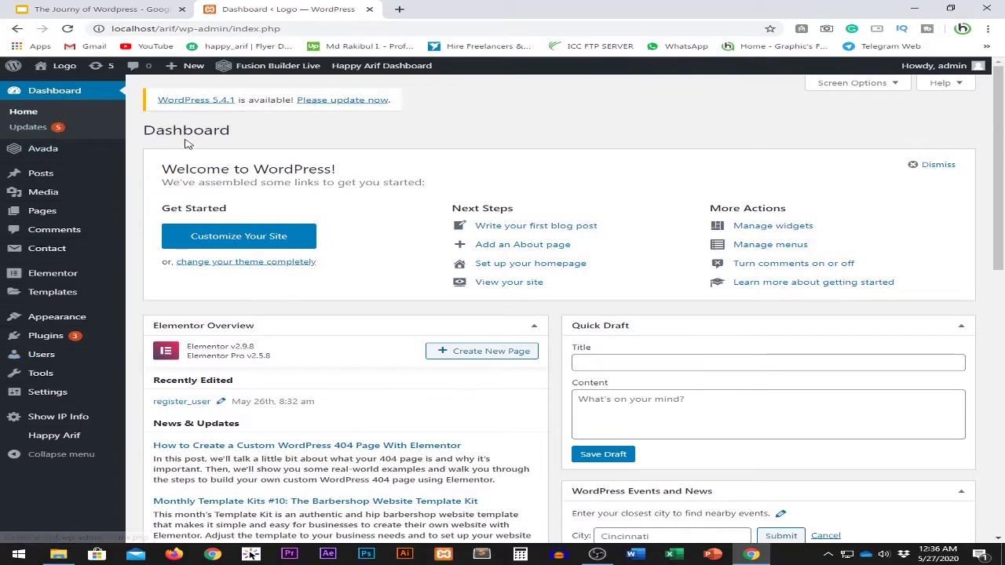
mouse_move(34, 158)
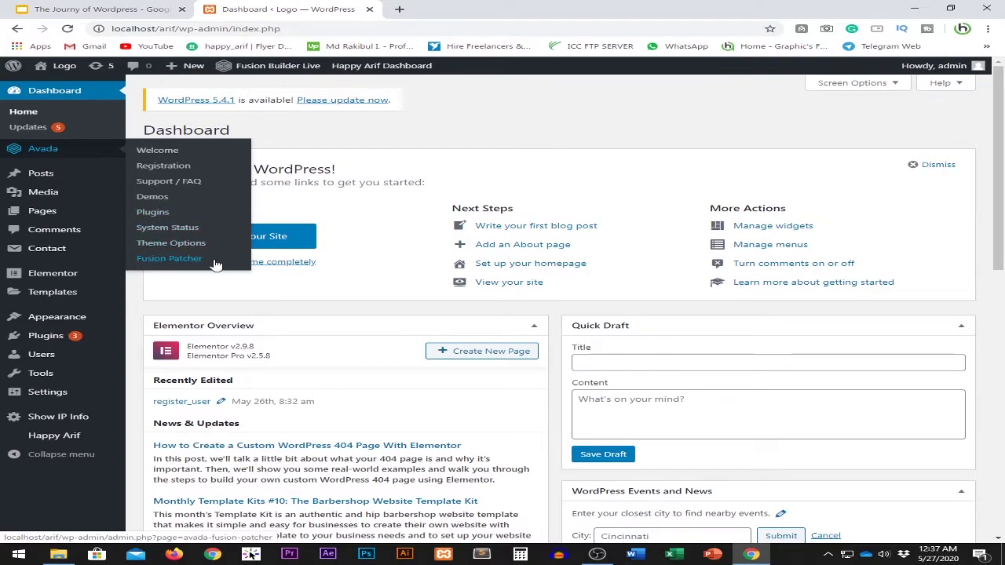
left_click(166, 246)
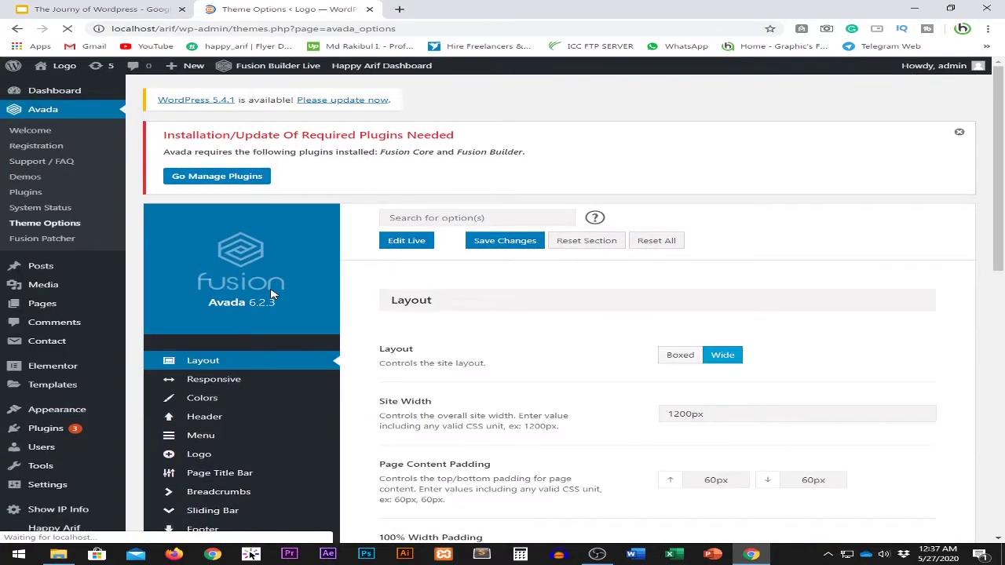
- Look through the list of theme option sections, from Layout down to Import / Export
scroll(320, 272, "down", 2)
scroll(298, 235, "down", 3)
mouse_move(277, 177)
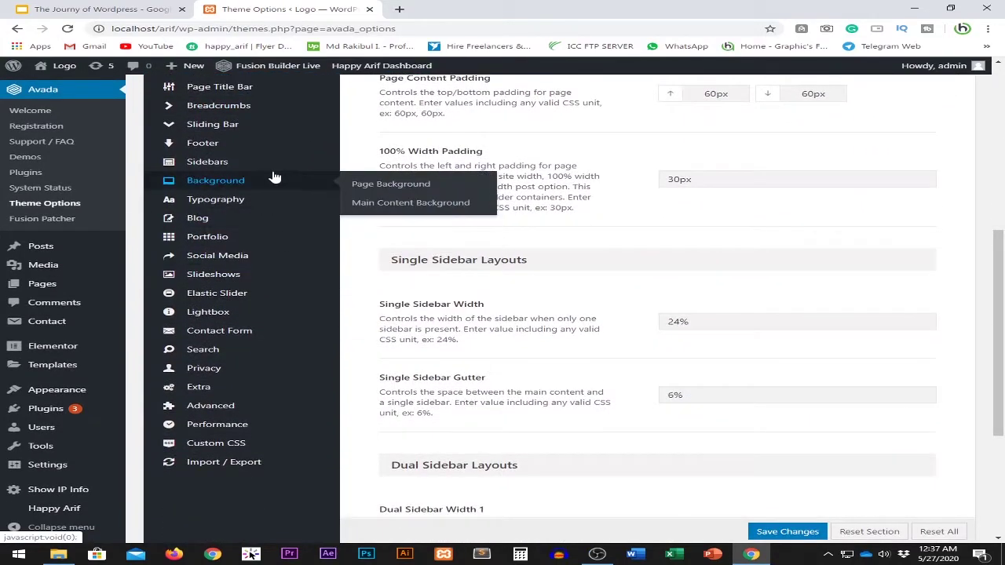
scroll(256, 466, "up", 2)
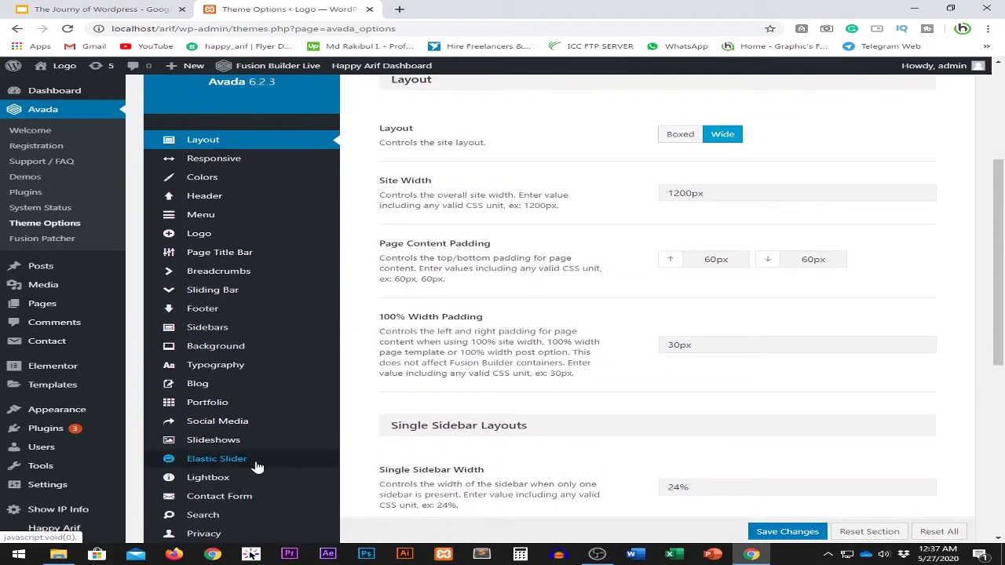
scroll(257, 467, "up", 3)
mouse_move(262, 460)
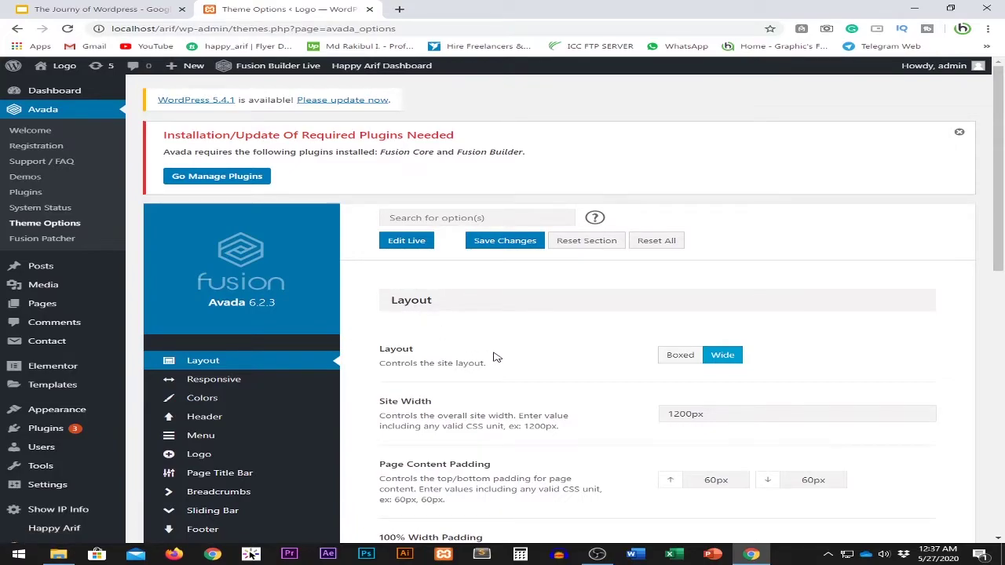
- Examine the Layout and Site Width settings in the Layout section, including the Site Width description
scroll(495, 357, "down", 2)
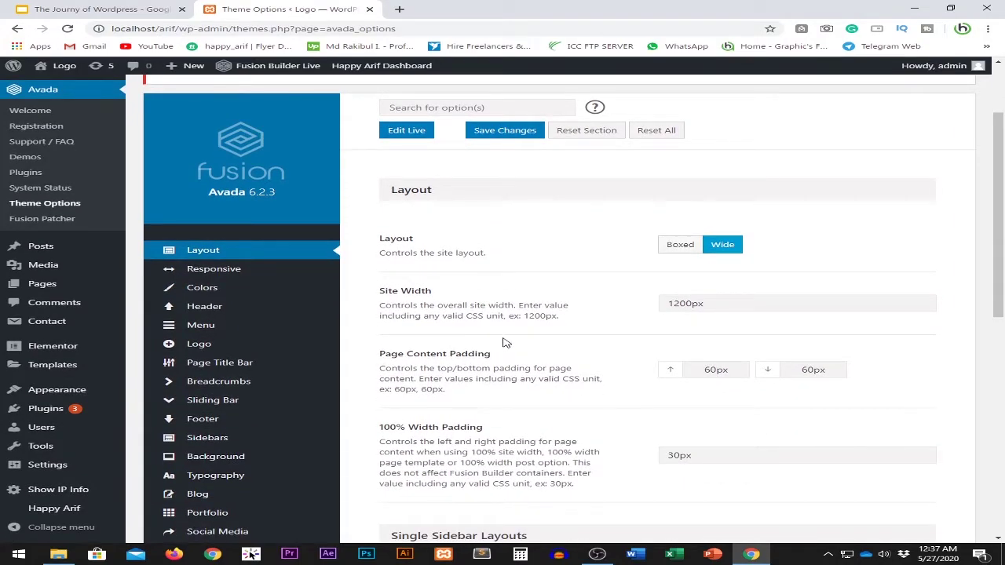
scroll(501, 345, "up", 1)
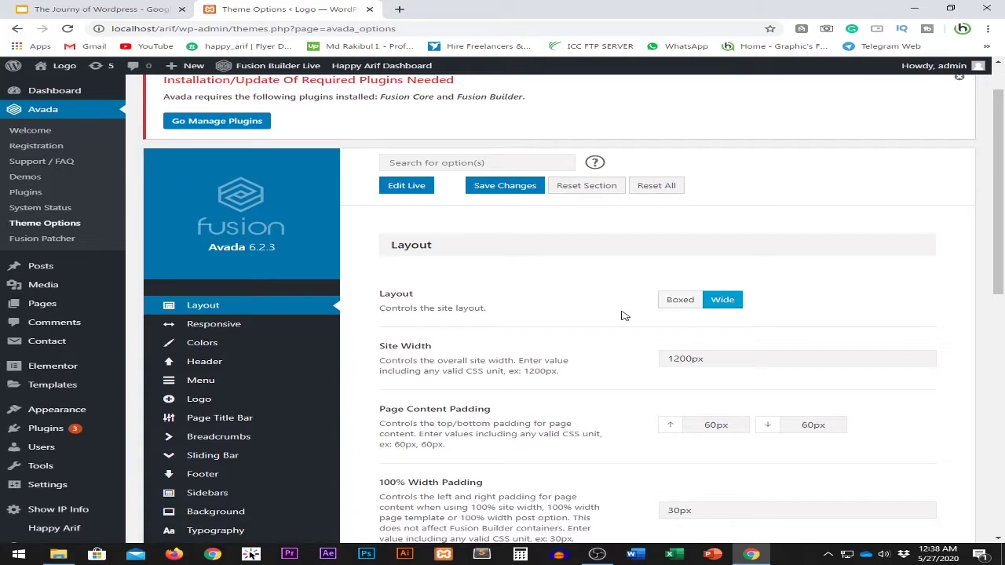
scroll(609, 313, "down", 2)
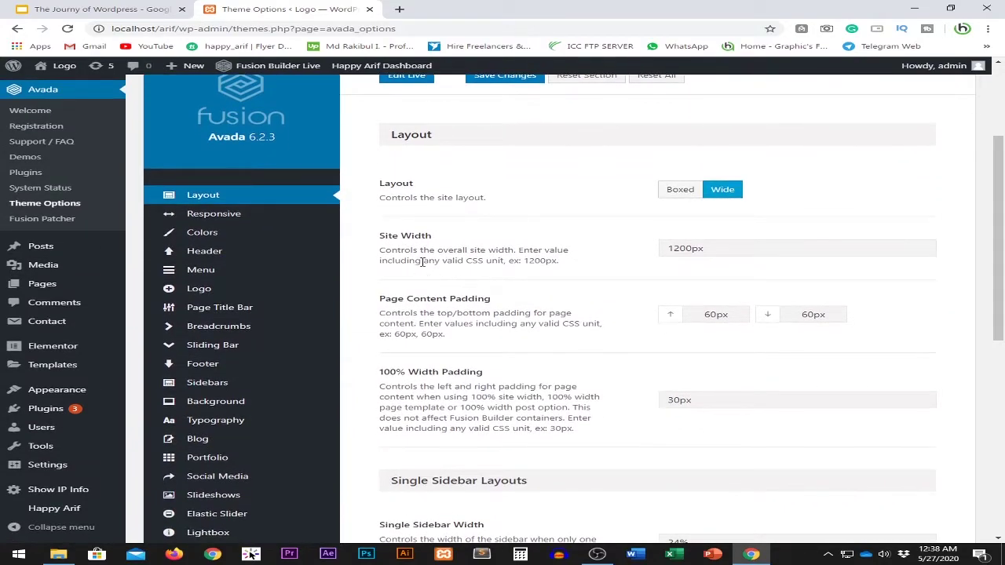
left_click_drag(380, 251, 562, 266)
left_click(565, 266)
- Examine the Page Content Padding setting with its separate top and bottom values
scroll(581, 298, "down", 3)
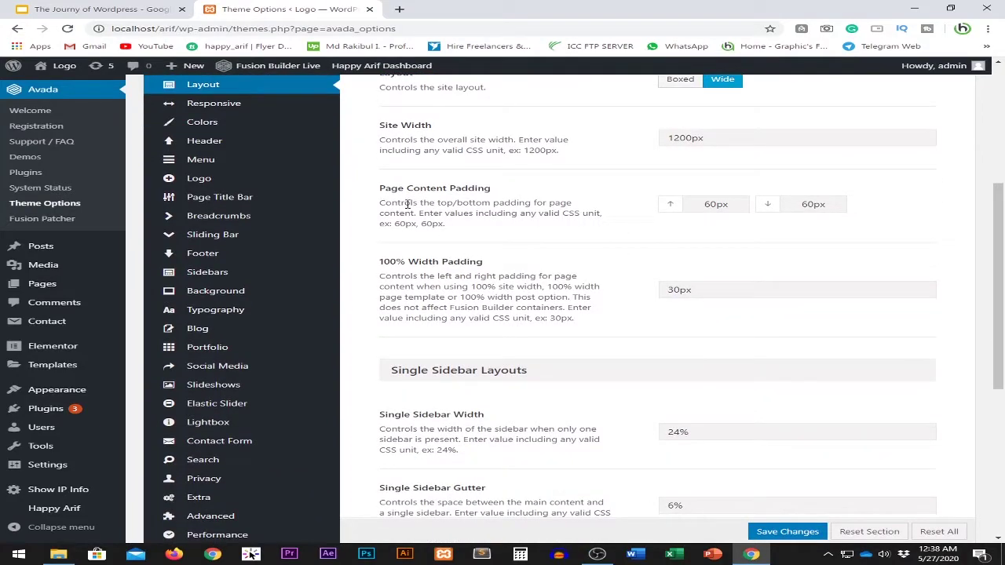
triple_click(409, 189)
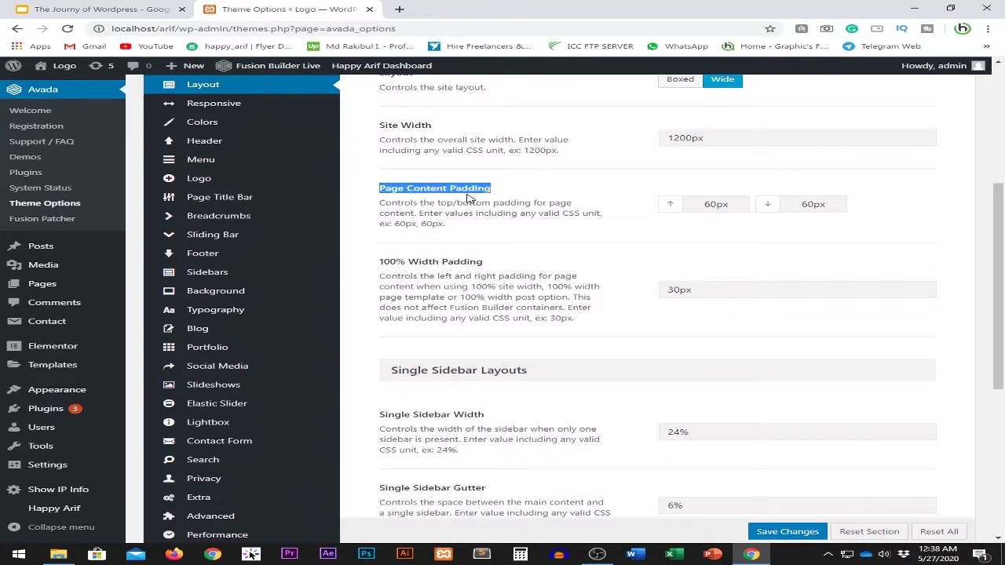
left_click(448, 190)
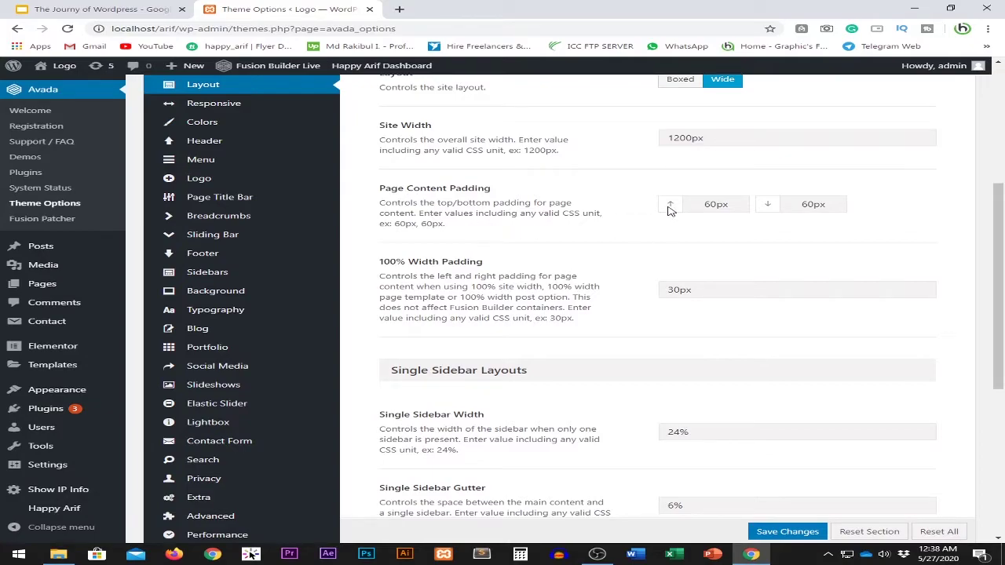
double_click(707, 209)
double_click(824, 205)
left_click(808, 226)
- Examine the 100% Width Padding setting, reading its description and its value
scroll(720, 225, "down", 1)
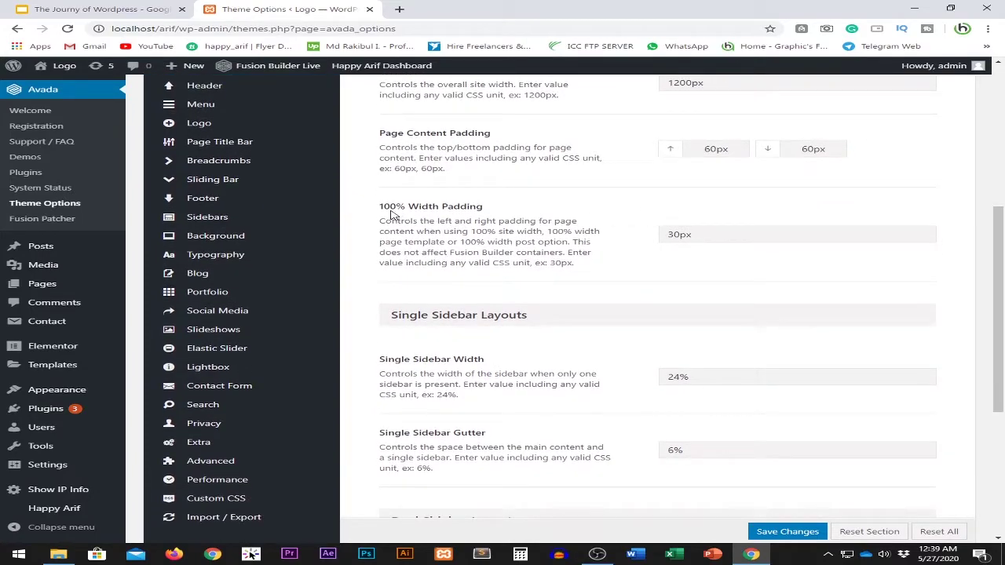
left_click_drag(381, 207, 483, 238)
left_click(484, 238)
double_click(680, 235)
left_click(597, 255)
- Examine the Single Sidebar Width and Single Sidebar Gutter settings under Single Sidebar Layouts
scroll(543, 277, "down", 3)
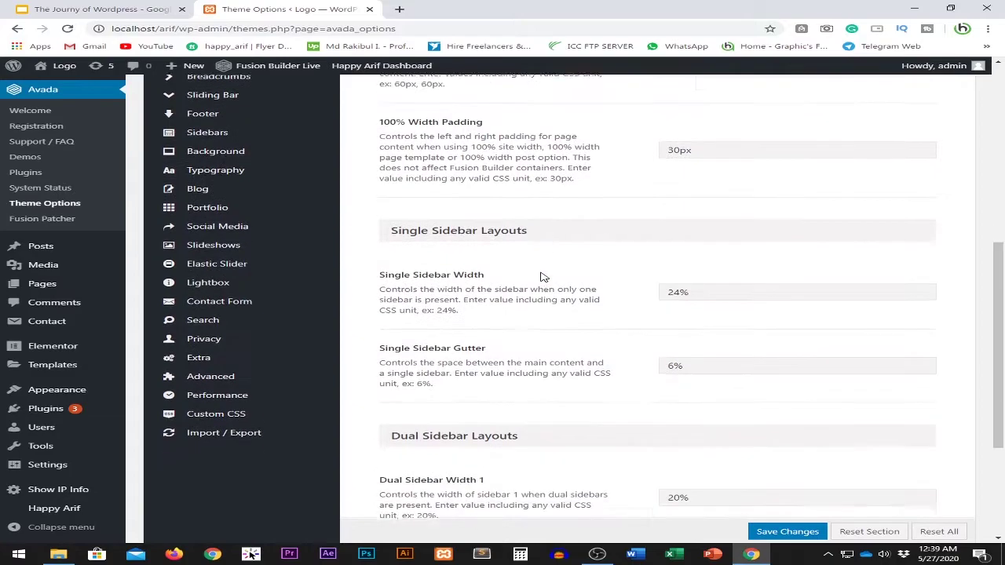
left_click_drag(402, 218, 532, 213)
left_click(536, 214)
scroll(512, 261, "down", 1)
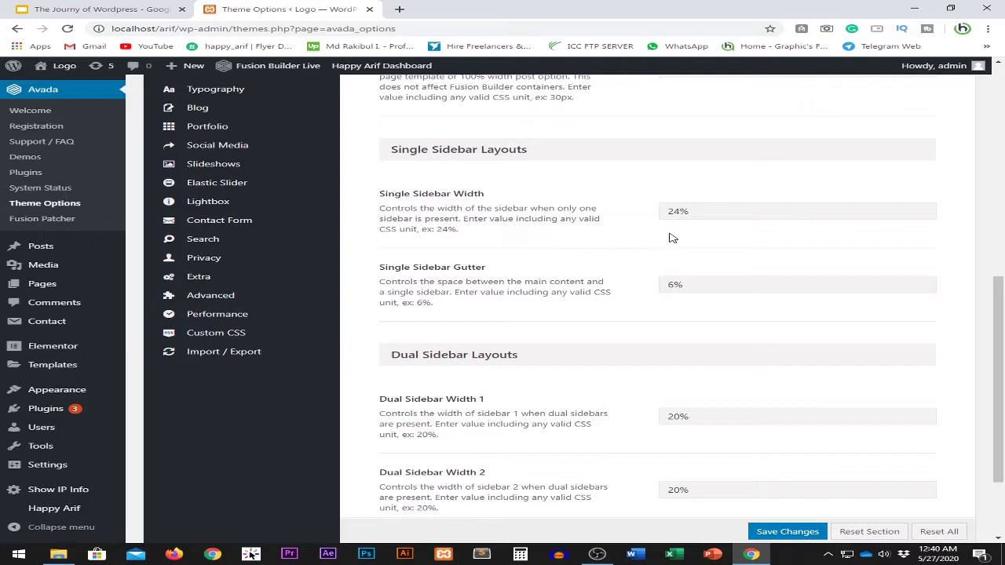
scroll(638, 237, "down", 1)
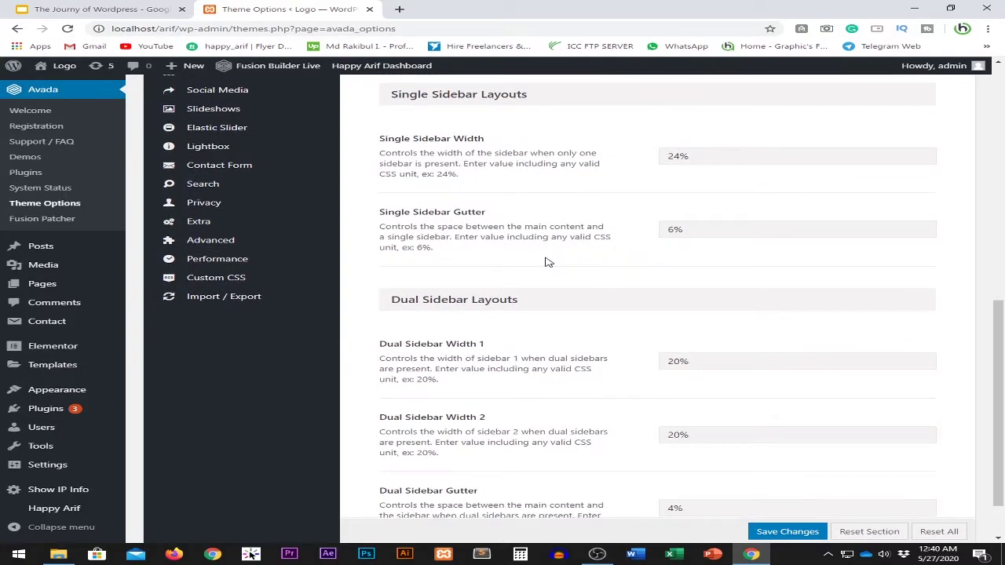
left_click_drag(377, 218, 484, 213)
triple_click(485, 213)
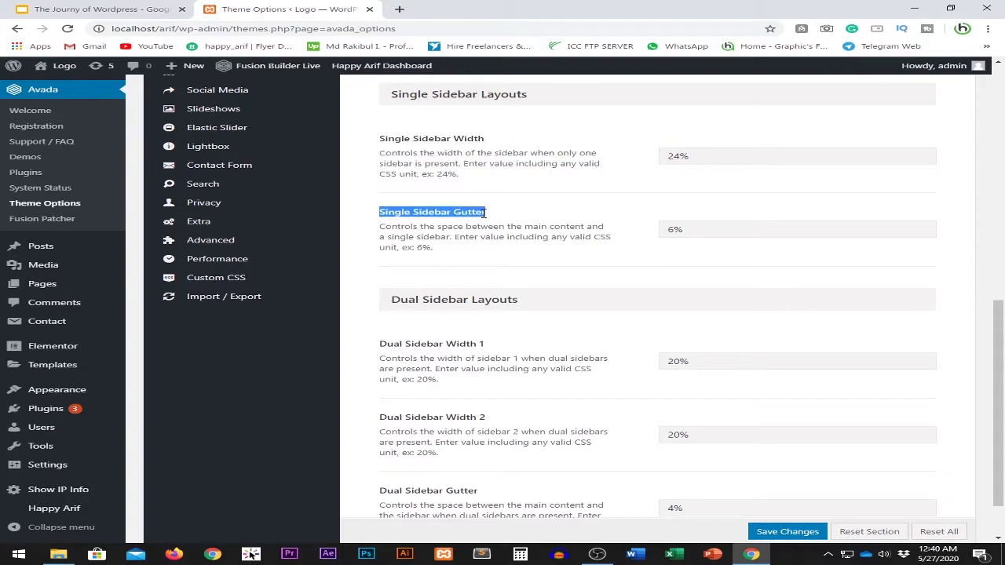
left_click(602, 261)
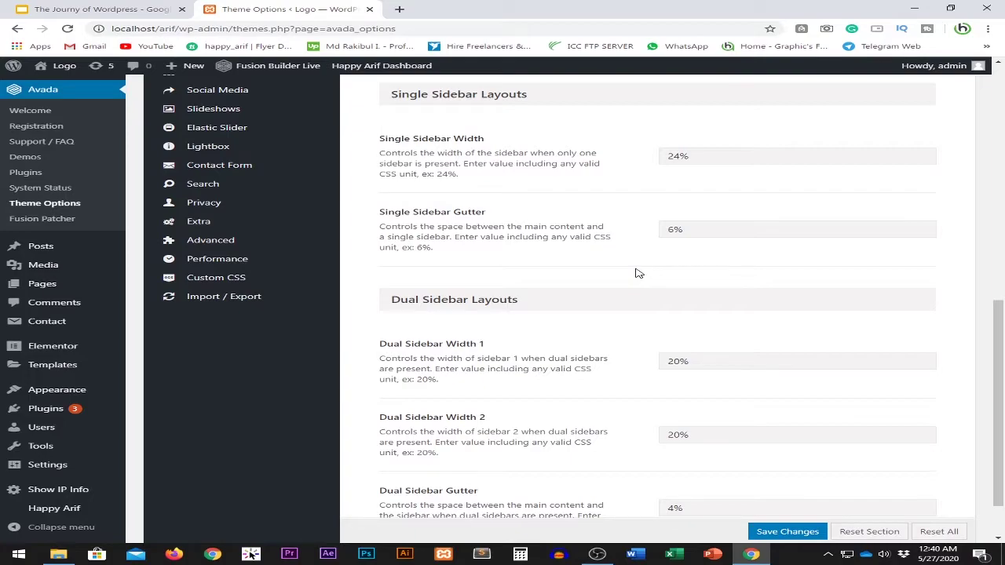
- Review the whole Layout section again, including the Dual Sidebar Layouts widths and gutter
scroll(637, 273, "down", 1)
scroll(637, 272, "up", 3)
scroll(555, 293, "up", 5)
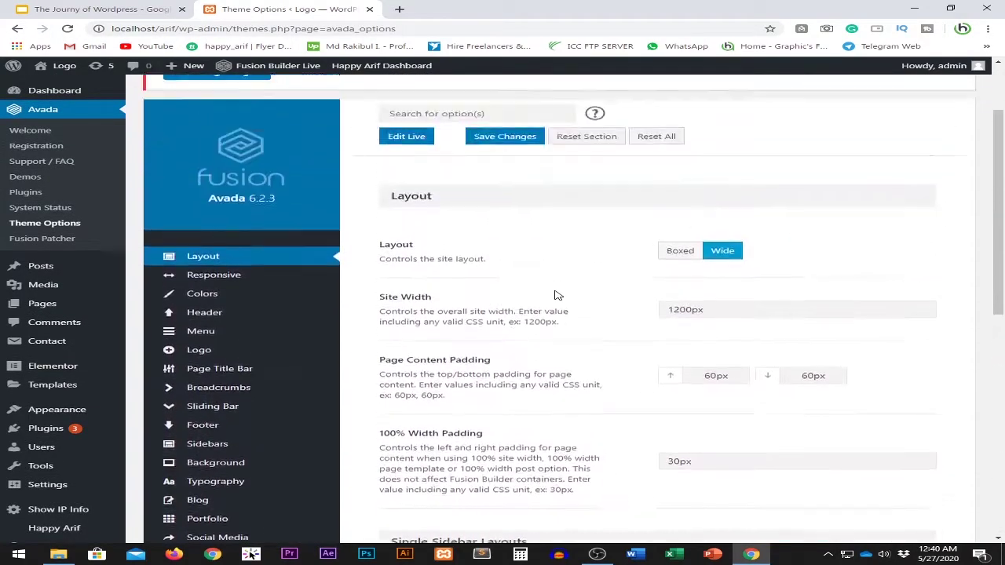
scroll(557, 293, "down", 2)
scroll(510, 254, "down", 2)
scroll(514, 253, "up", 2)
scroll(515, 256, "down", 6)
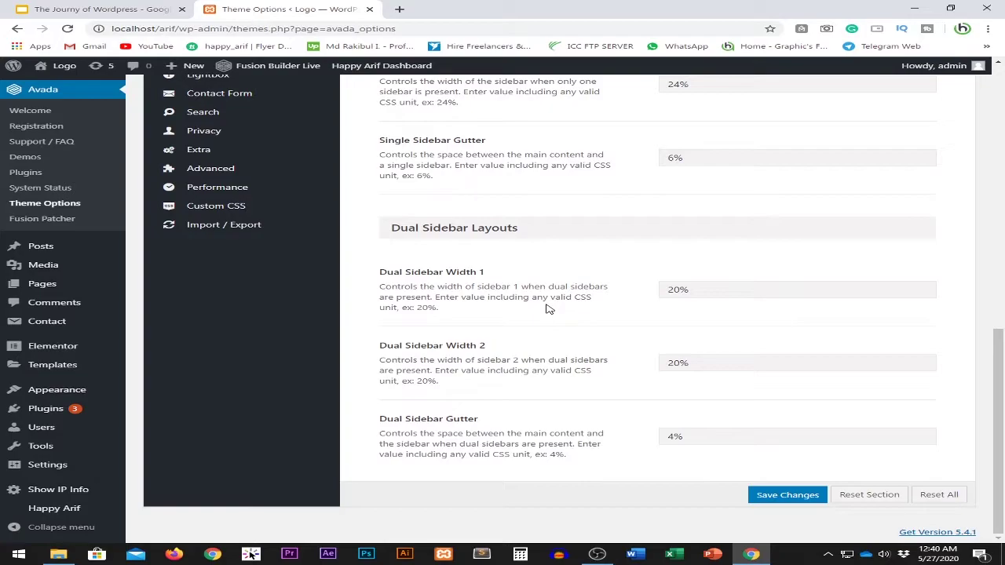
scroll(549, 308, "up", 4)
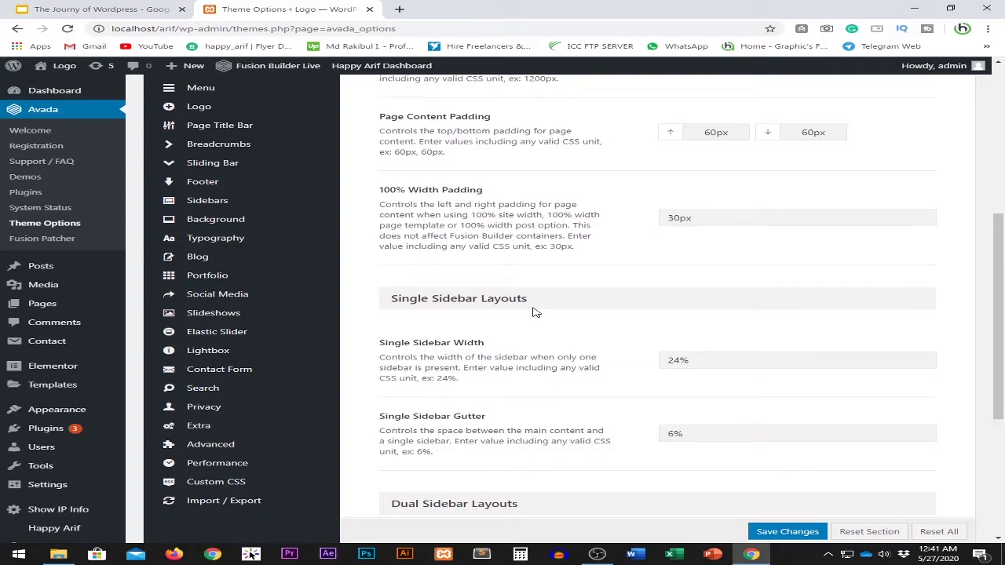
scroll(532, 312, "up", 2)
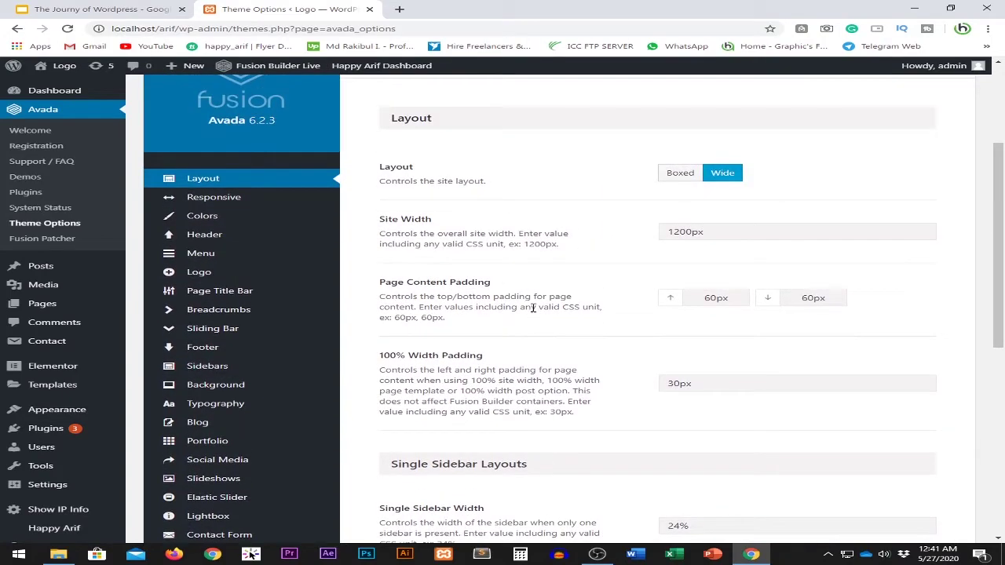
- Open the Responsive section and examine its Responsive Design switch, breakpoints, Mobile Device Zoom and responsive typography settings
left_click(233, 202)
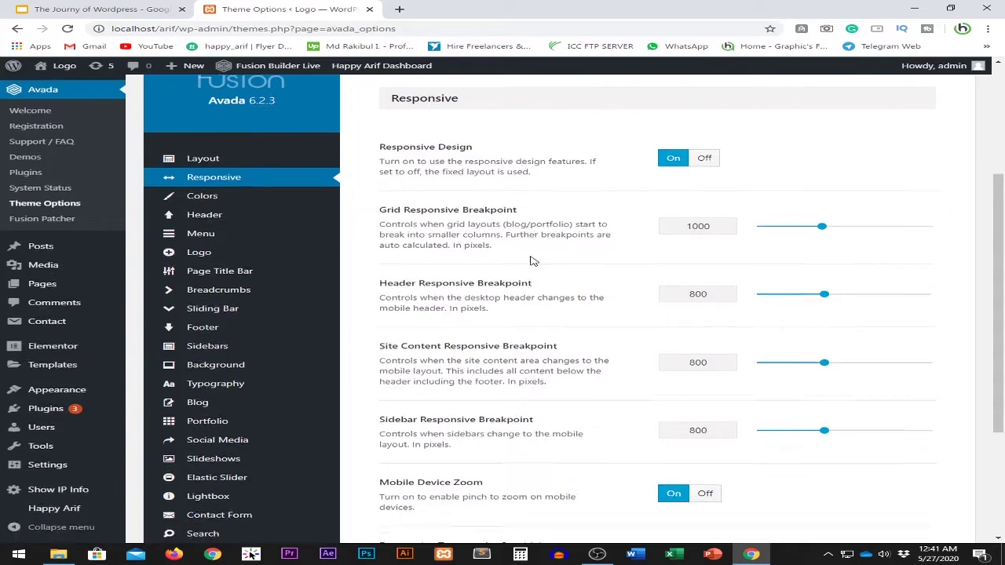
scroll(506, 204, "down", 2)
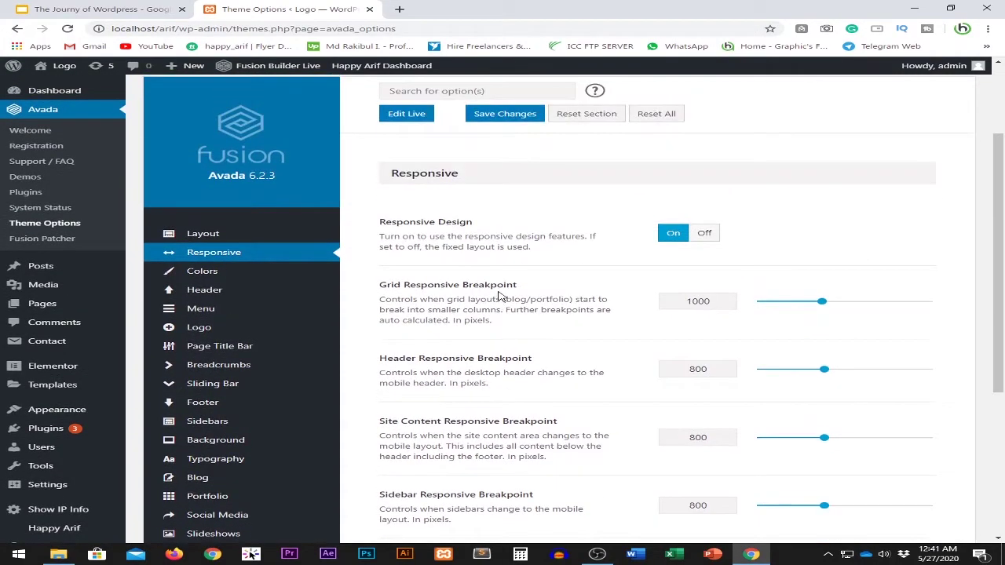
scroll(502, 298, "down", 2)
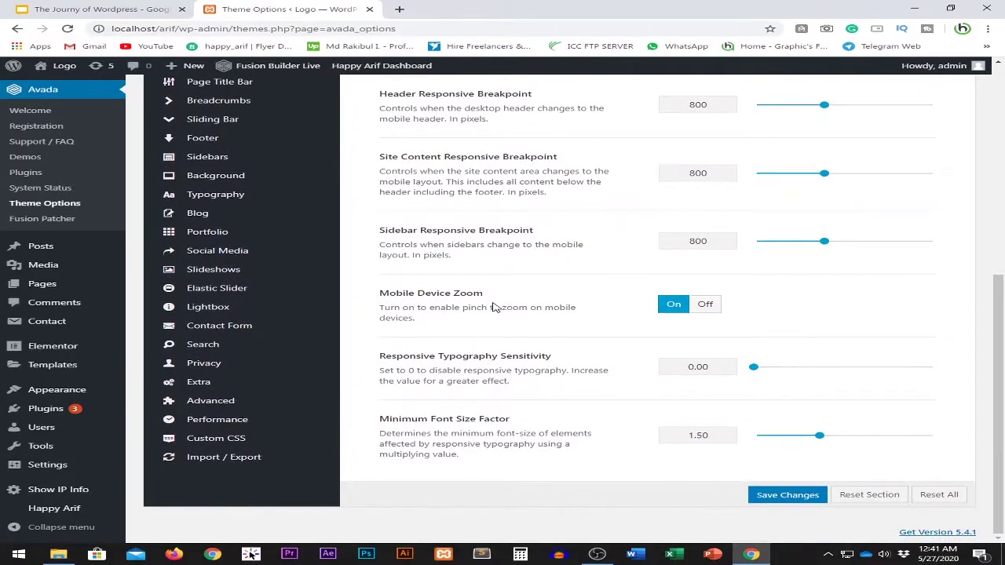
scroll(500, 302, "up", 4)
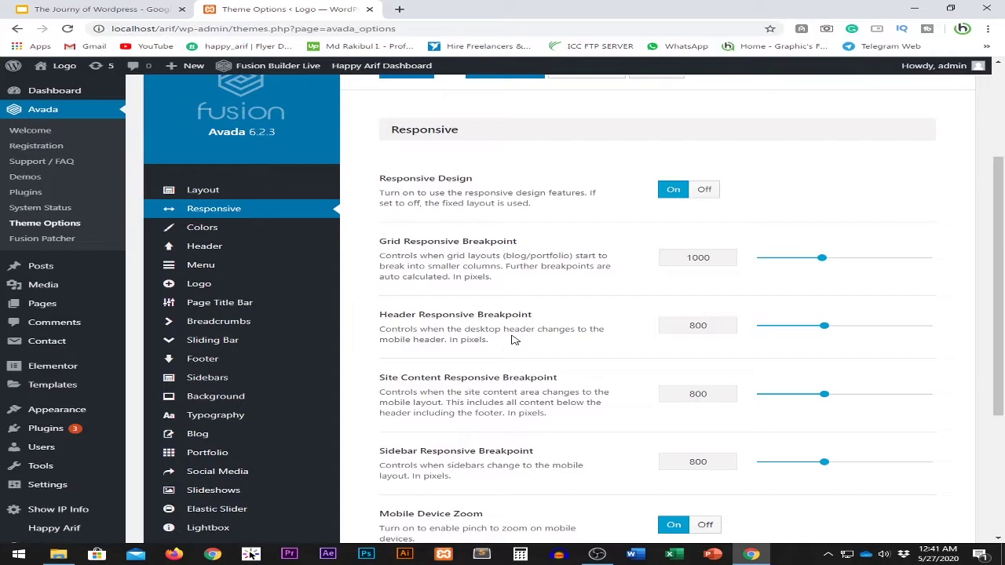
scroll(713, 370, "down", 2)
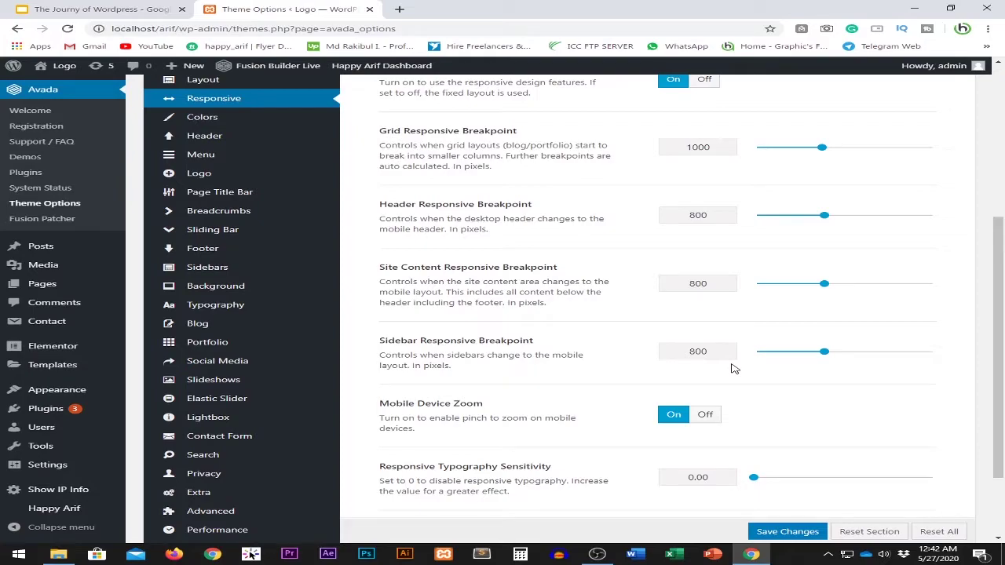
scroll(522, 359, "down", 2)
scroll(522, 361, "up", 6)
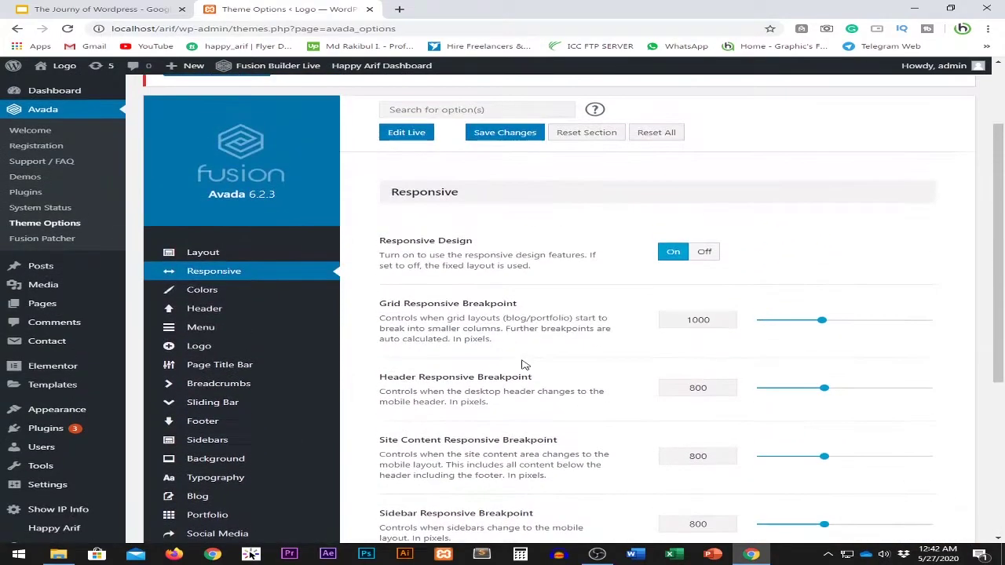
scroll(524, 364, "down", 5)
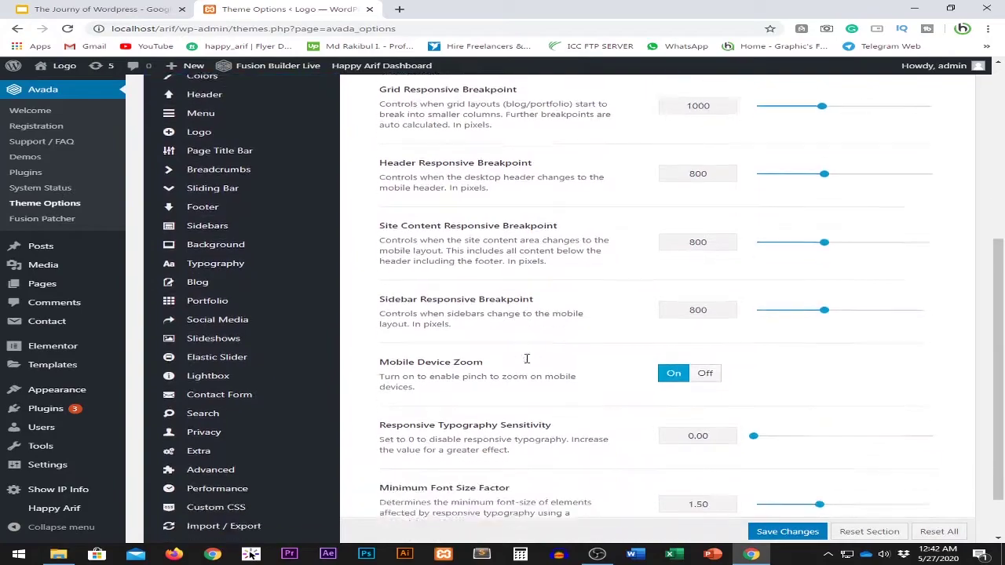
scroll(529, 362, "up", 6)
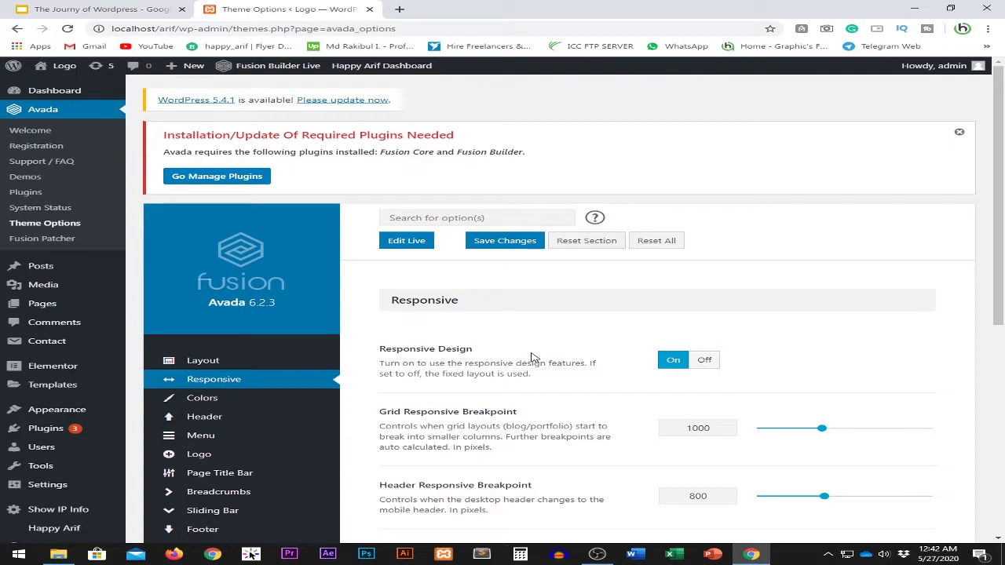
scroll(578, 361, "down", 5)
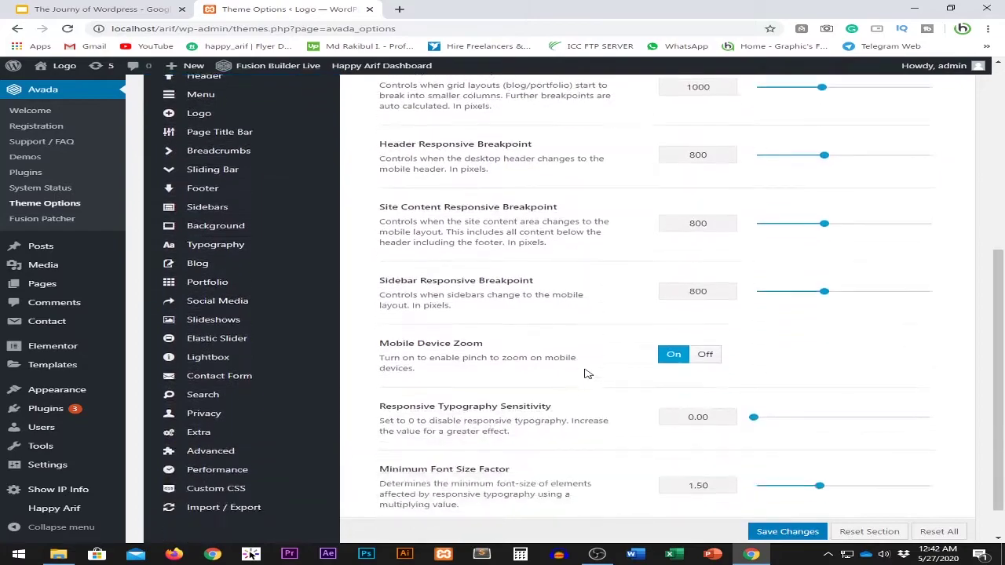
scroll(581, 390, "up", 3)
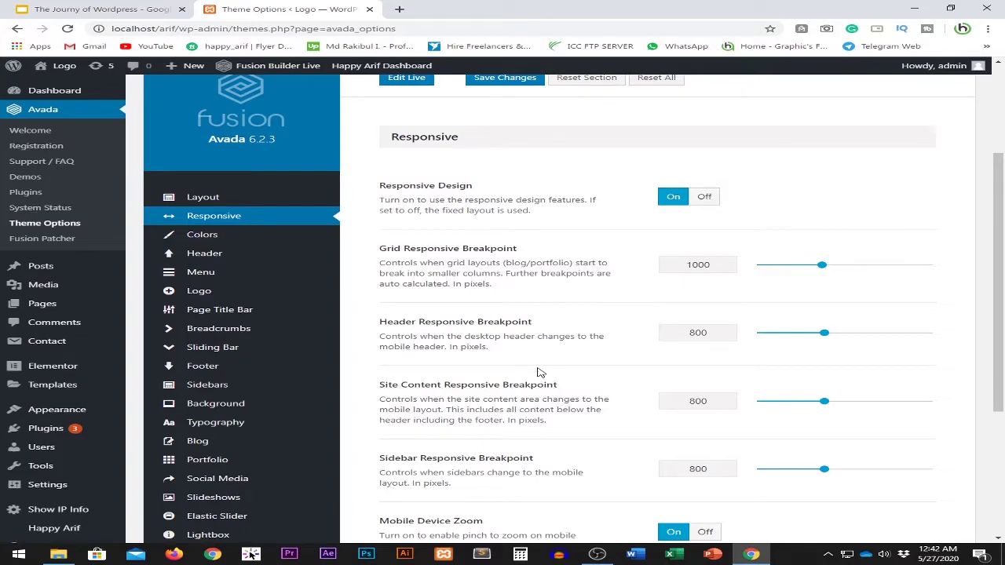
- Open the Colors section and read the description of the Primary Color setting
left_click(216, 236)
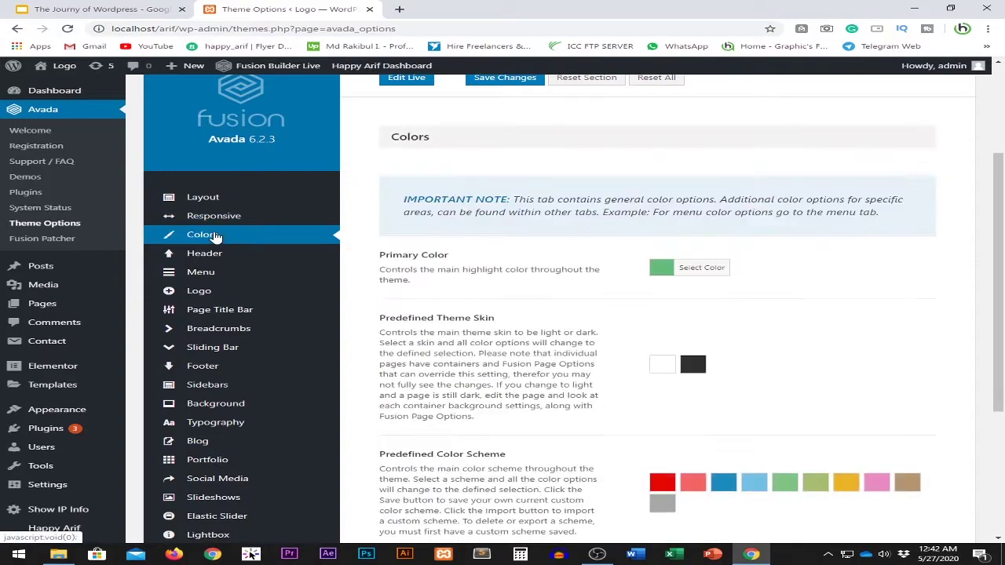
left_click_drag(390, 256, 450, 285)
left_click(452, 288)
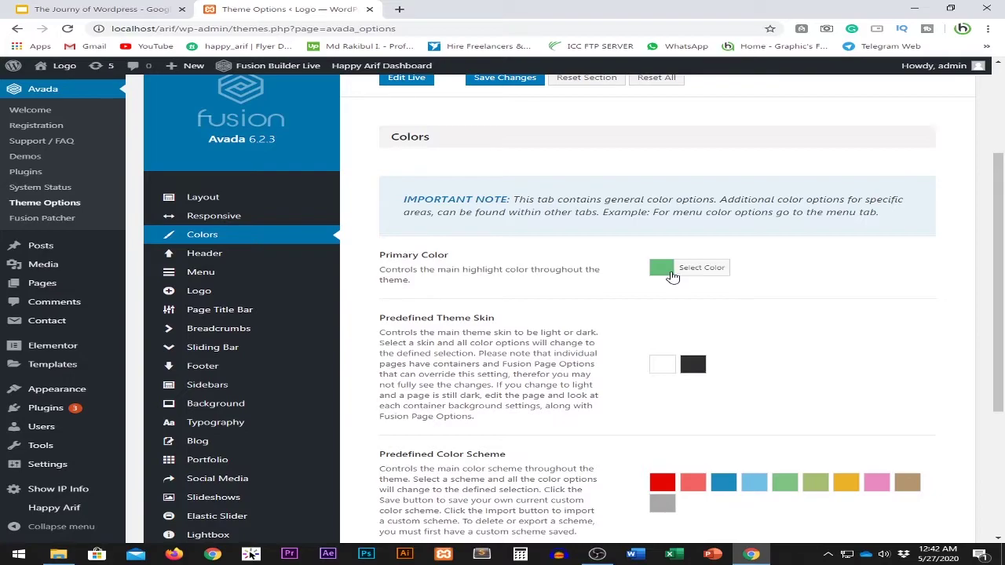
- Try a different Primary Color in its color picker, and restore the default color #65bc7b
mouse_move(87, 390)
scroll(471, 318, "up", 3)
scroll(483, 323, "down", 2)
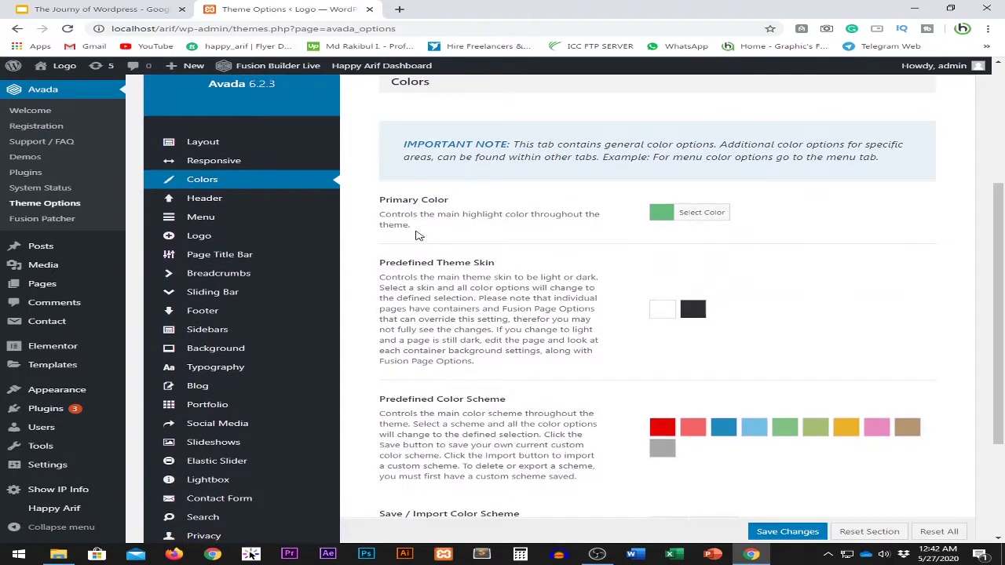
left_click(662, 212)
left_click_drag(670, 246, 828, 268)
left_click(913, 203)
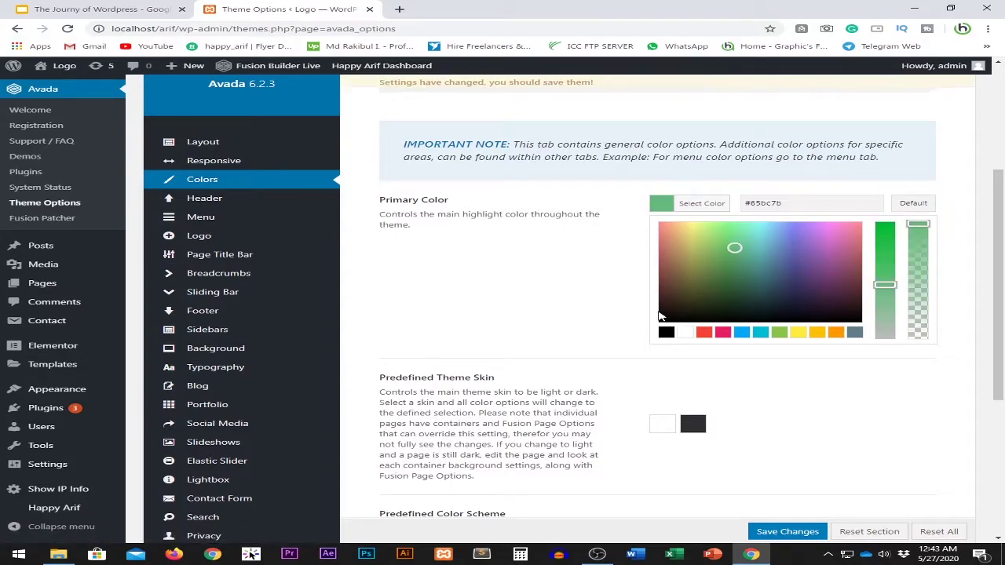
left_click(534, 287)
- Read the Predefined Theme Skin description and look at its light and dark skin choices
scroll(534, 288, "down", 1)
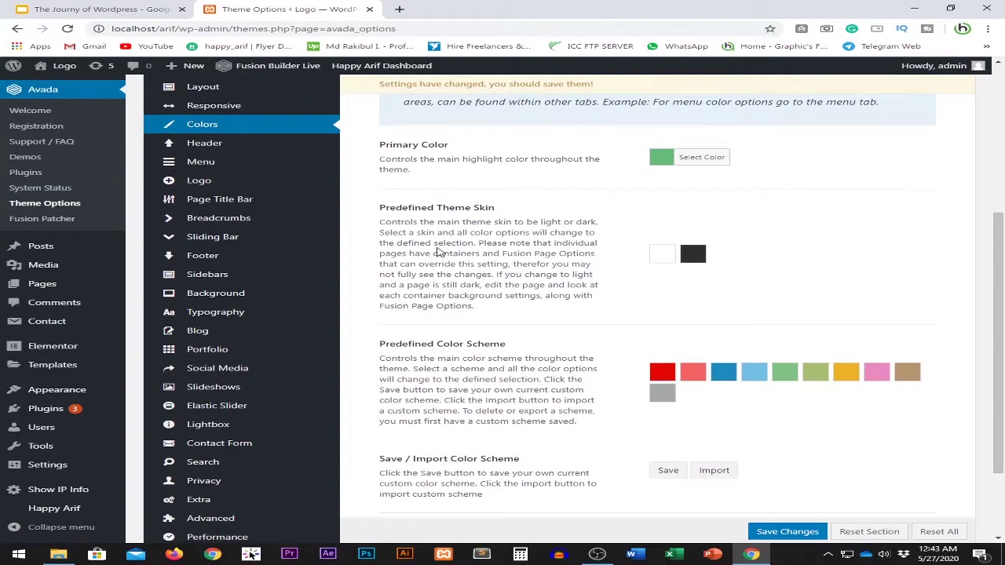
left_click_drag(445, 207, 495, 208)
left_click(506, 252)
left_click_drag(387, 233, 450, 275)
left_click(561, 299)
scroll(610, 333, "down", 2)
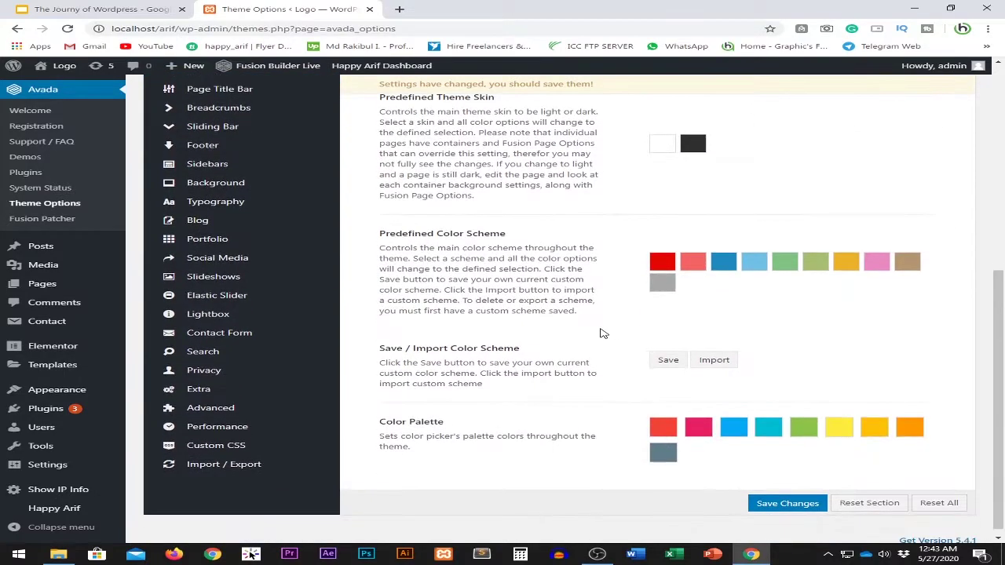
- Examine the Predefined Color Scheme and Save / Import Color Scheme settings in the Colors section
left_click_drag(437, 234, 498, 248)
left_click(510, 251)
scroll(767, 288, "down", 1)
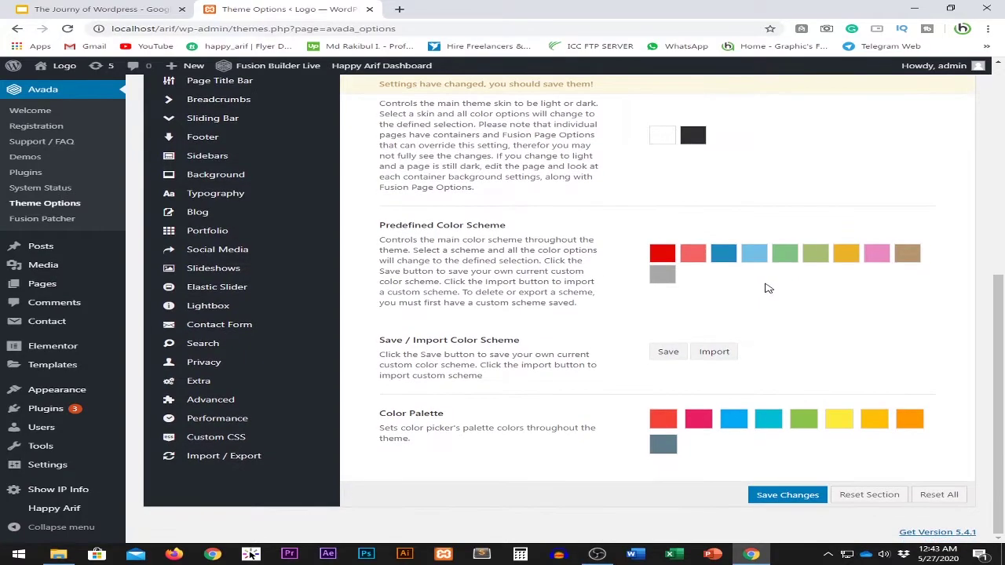
left_click_drag(396, 354, 494, 355)
scroll(512, 442, "up", 1)
scroll(517, 438, "up", 1)
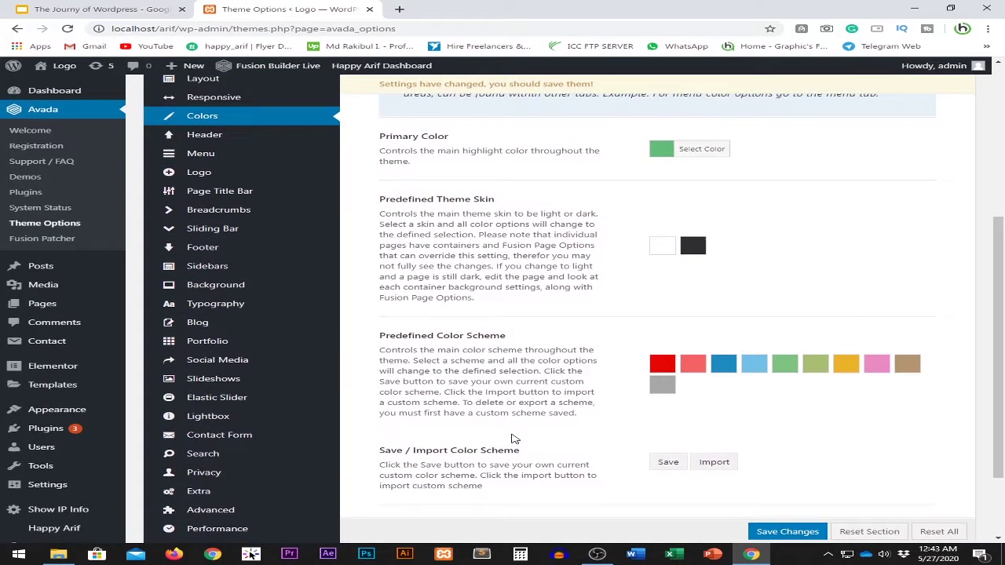
scroll(525, 424, "up", 2)
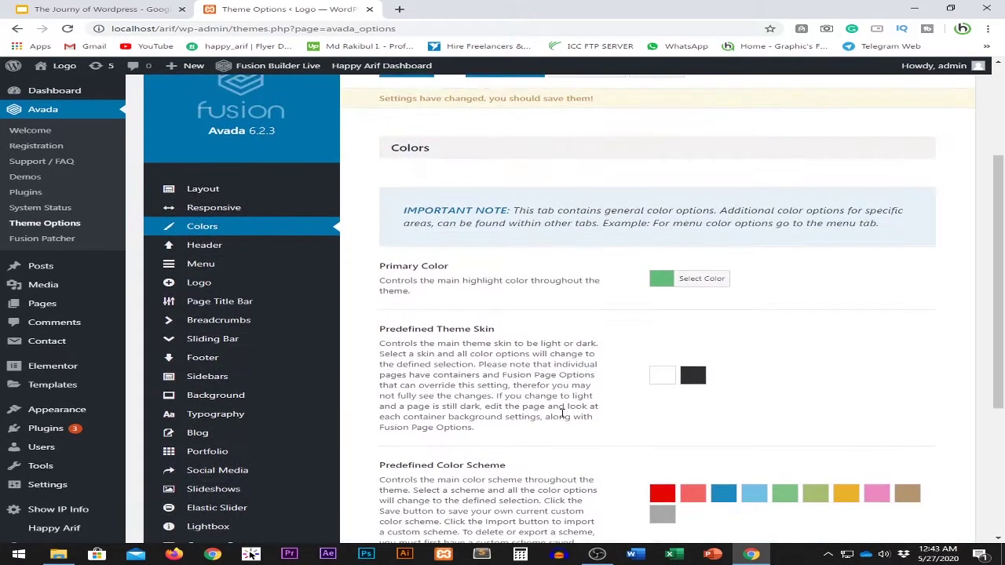
- Open the Header section's Header Content settings and read the Header Position description and its Top, Left and Right choices
left_click(228, 251)
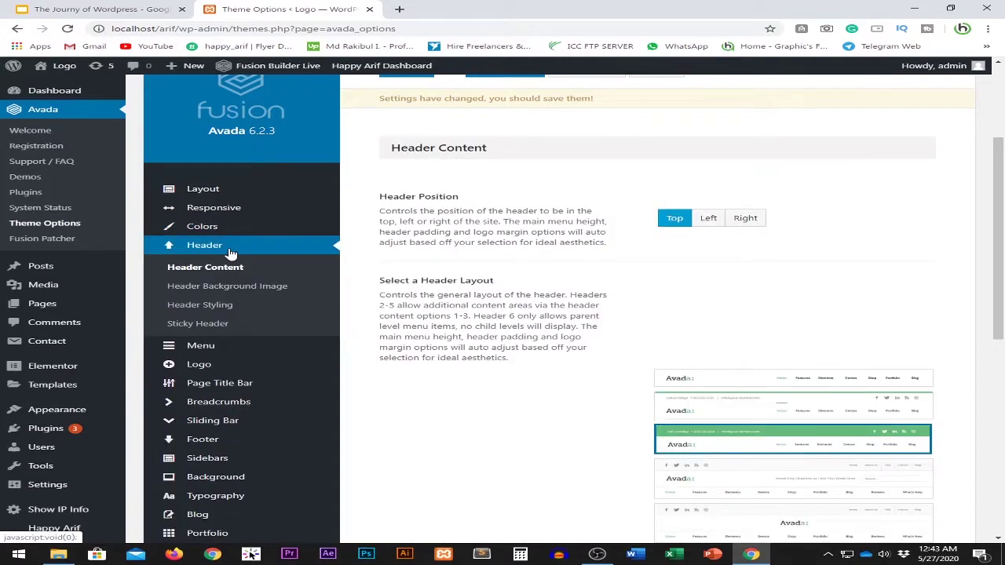
scroll(503, 327, "up", 1)
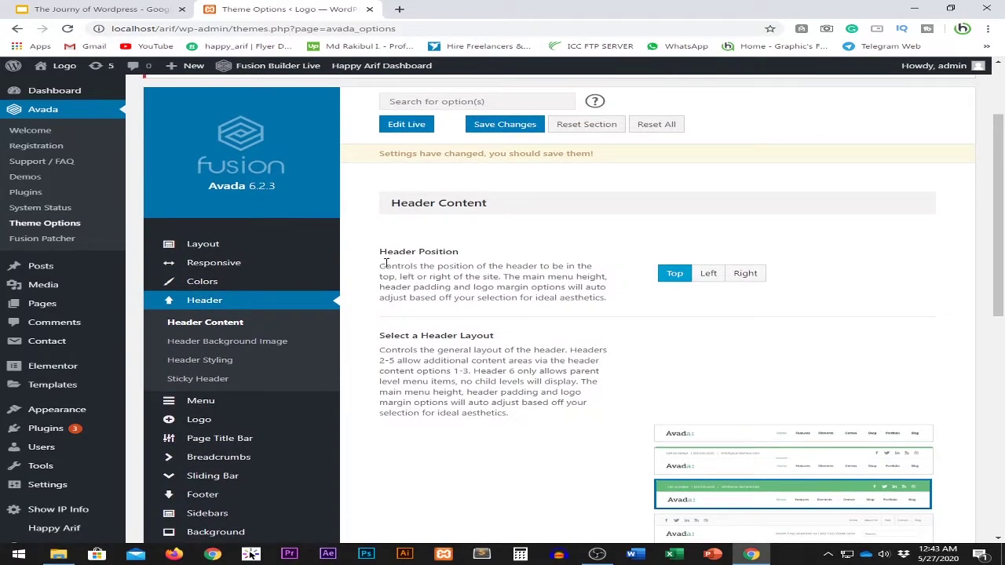
left_click_drag(388, 263, 475, 264)
left_click(673, 281)
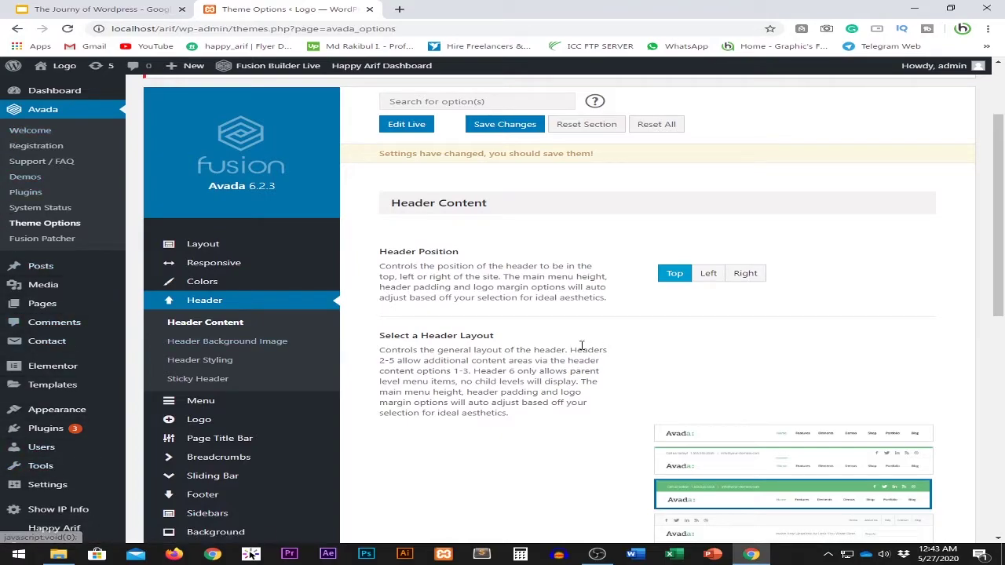
mouse_move(383, 267)
left_mouse_down()
mouse_move(620, 305)
mouse_move(379, 266)
left_mouse_up()
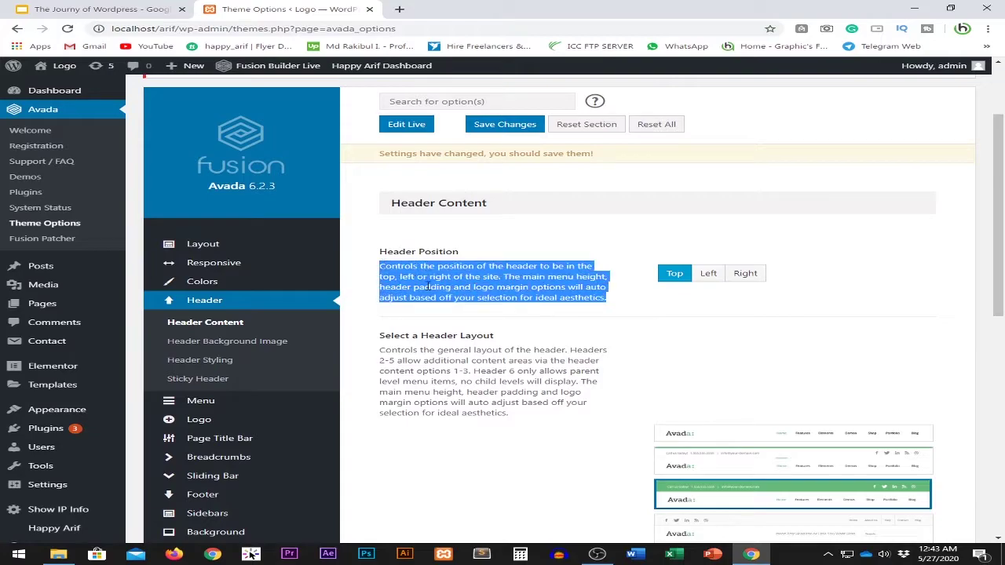
left_click(427, 287)
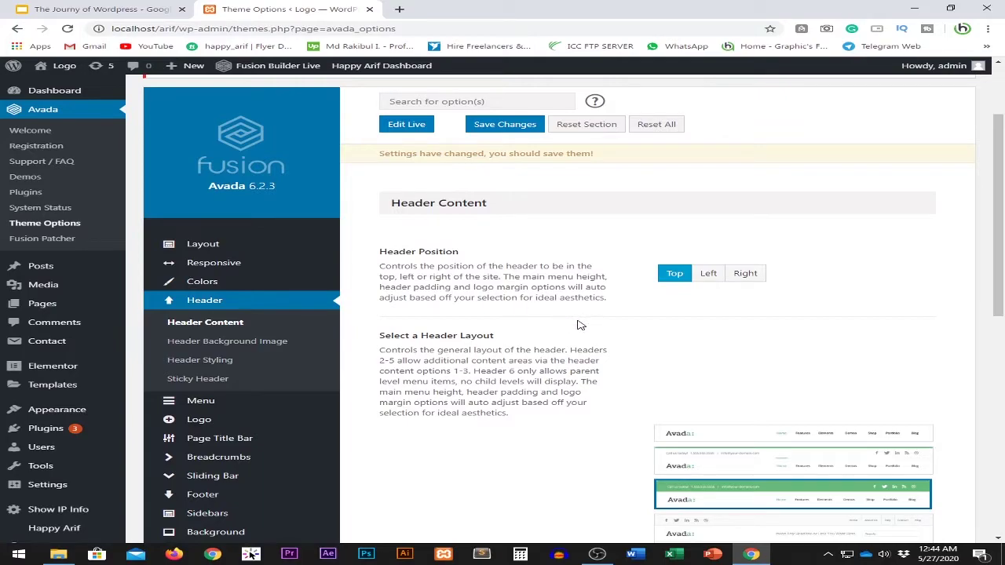
- Read the Select a Header Layout description and examine the available header layout previews
scroll(588, 324, "down", 3)
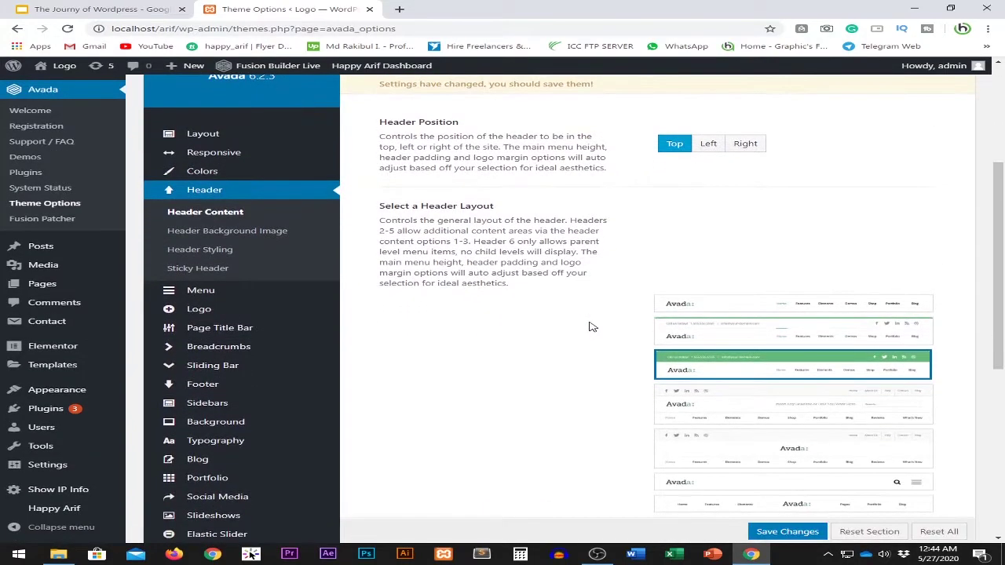
left_click_drag(377, 161, 380, 97)
left_click(478, 179)
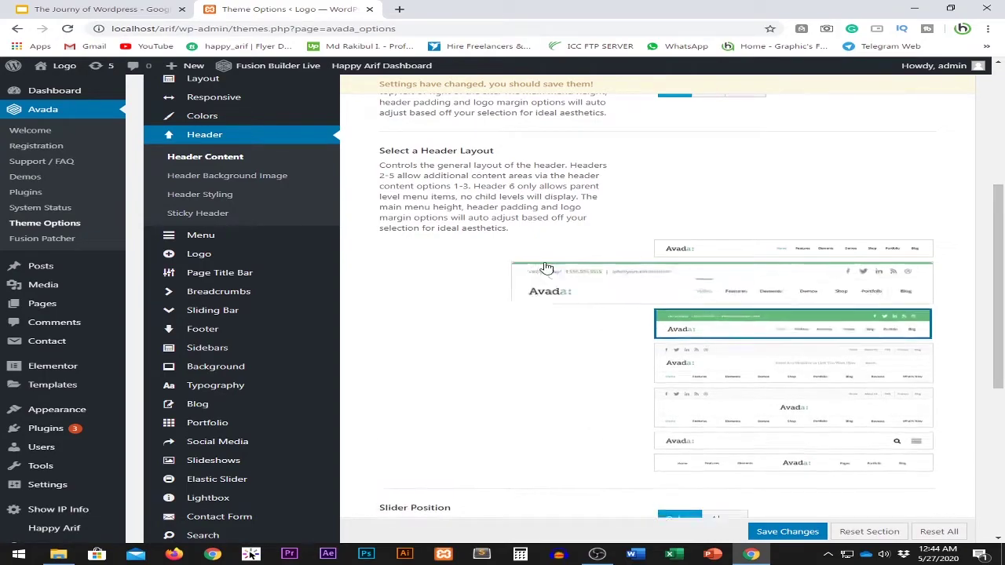
scroll(518, 259, "down", 1)
scroll(518, 235, "up", 1)
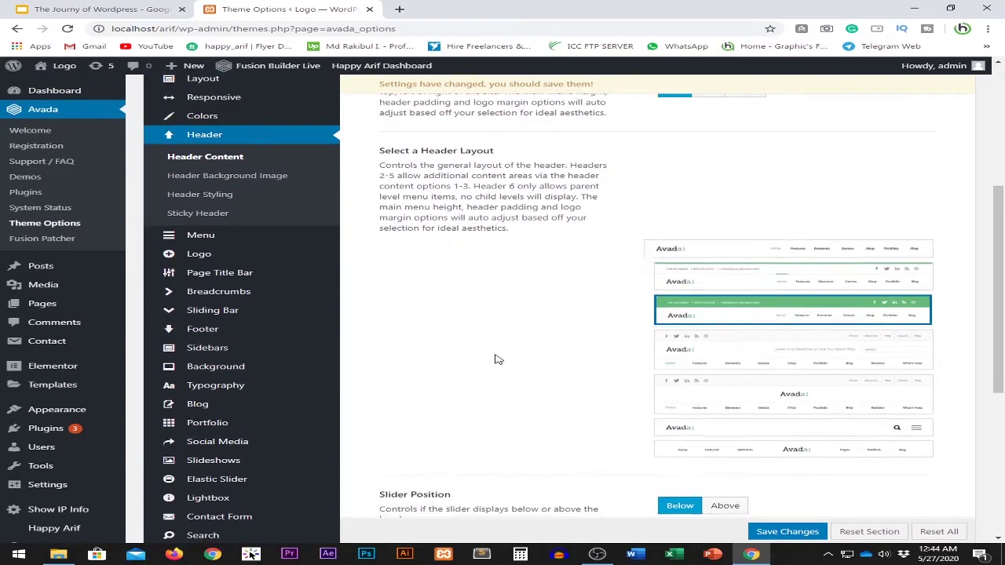
scroll(502, 377, "down", 2)
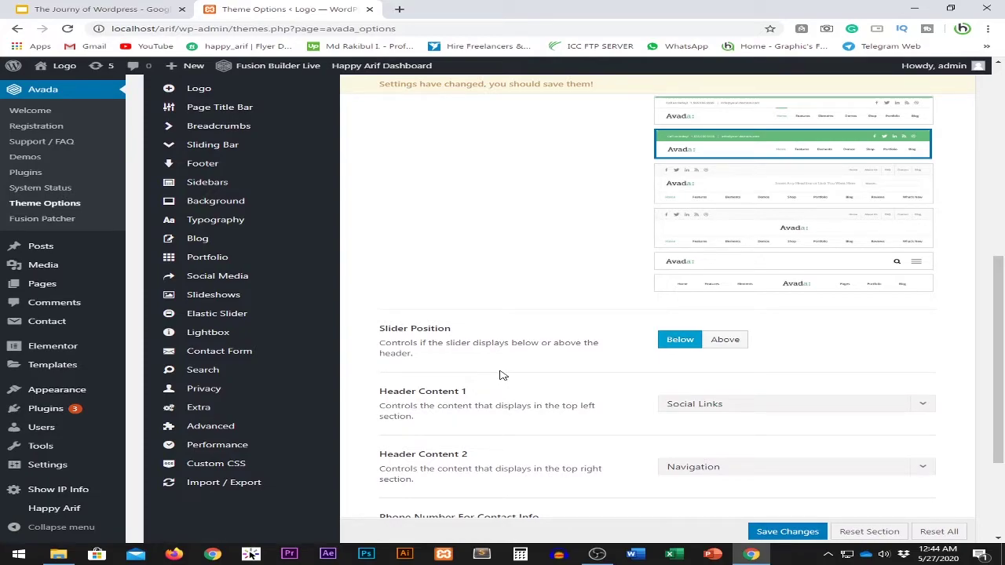
- Examine the Slider Position and Header Content 1 settings, comparing the header content with the enlarged layout preview
scroll(502, 376, "down", 1)
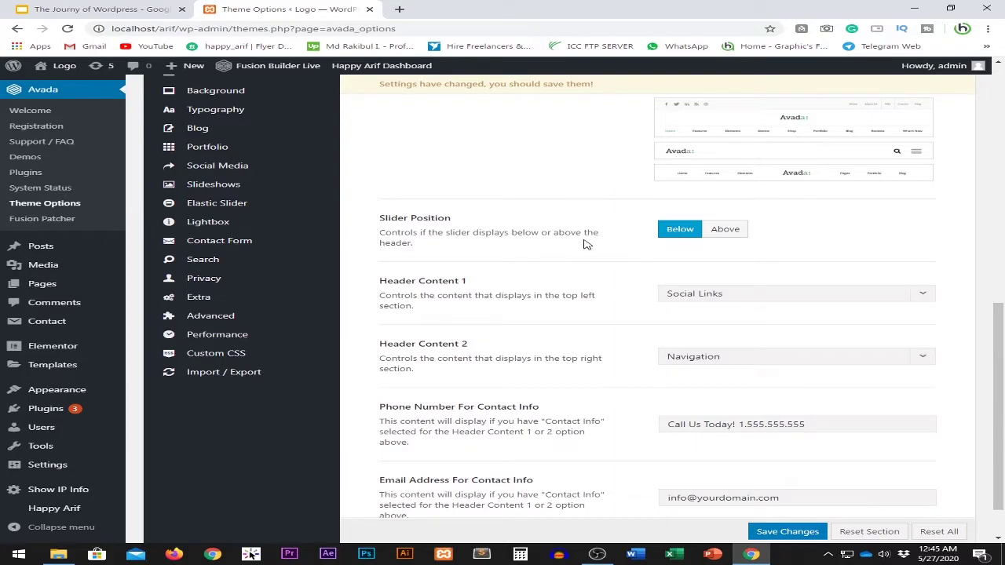
scroll(584, 244, "down", 1)
left_click_drag(380, 220, 482, 234)
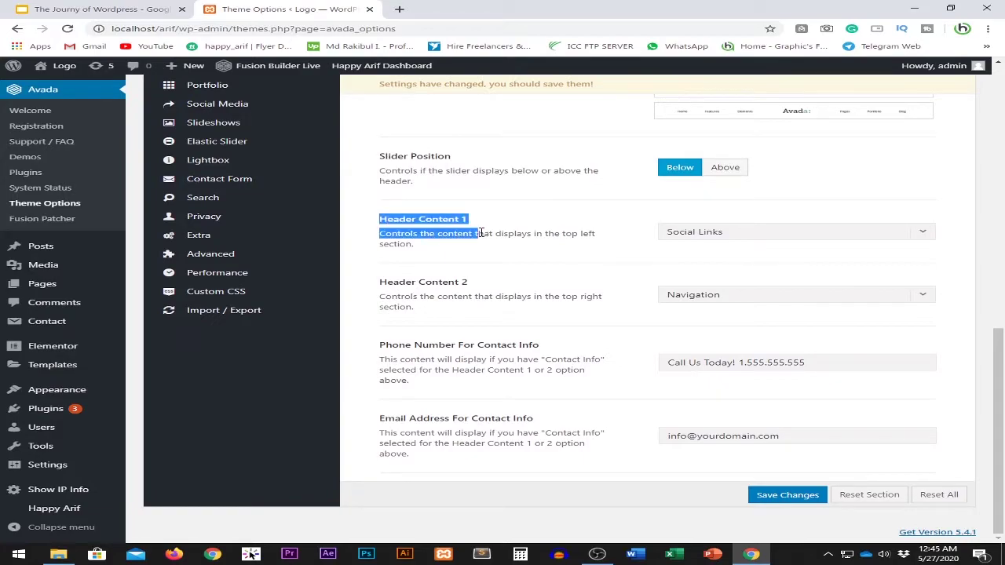
left_click(490, 248)
scroll(487, 253, "up", 5)
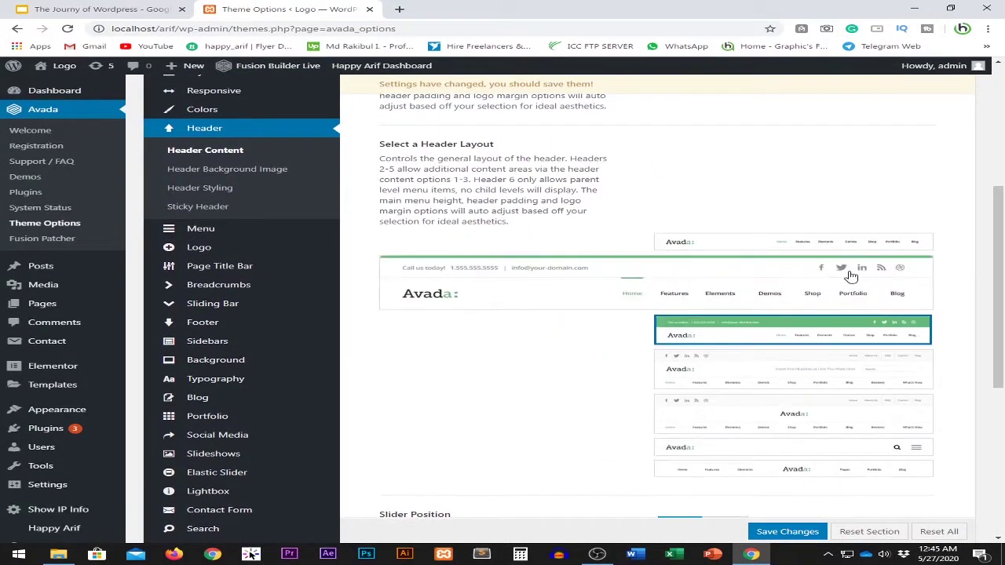
scroll(495, 392, "down", 1)
scroll(495, 393, "down", 4)
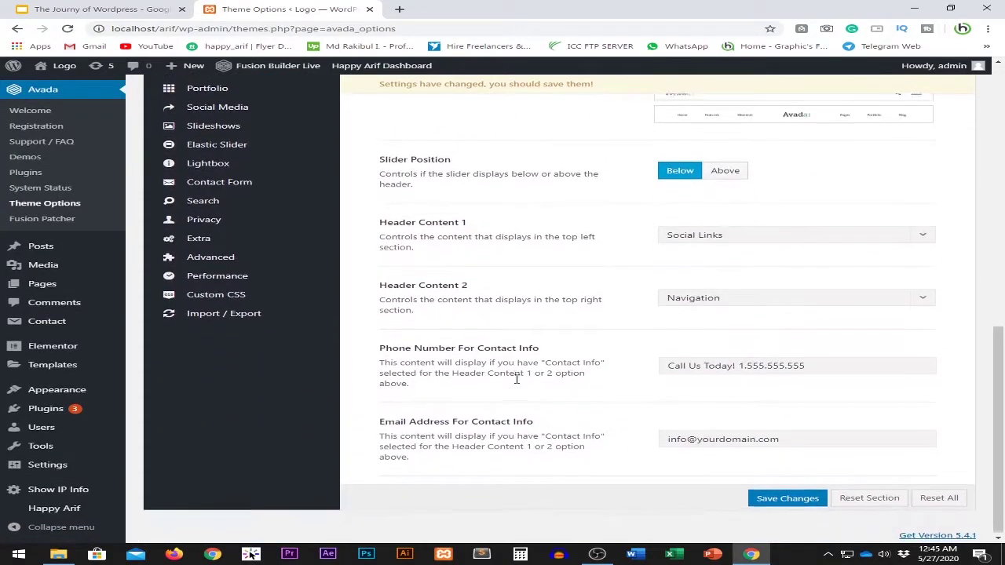
- View the content choices for Header Content 1 and Header Content 2, and compare them with the header layout previews
left_click(736, 229)
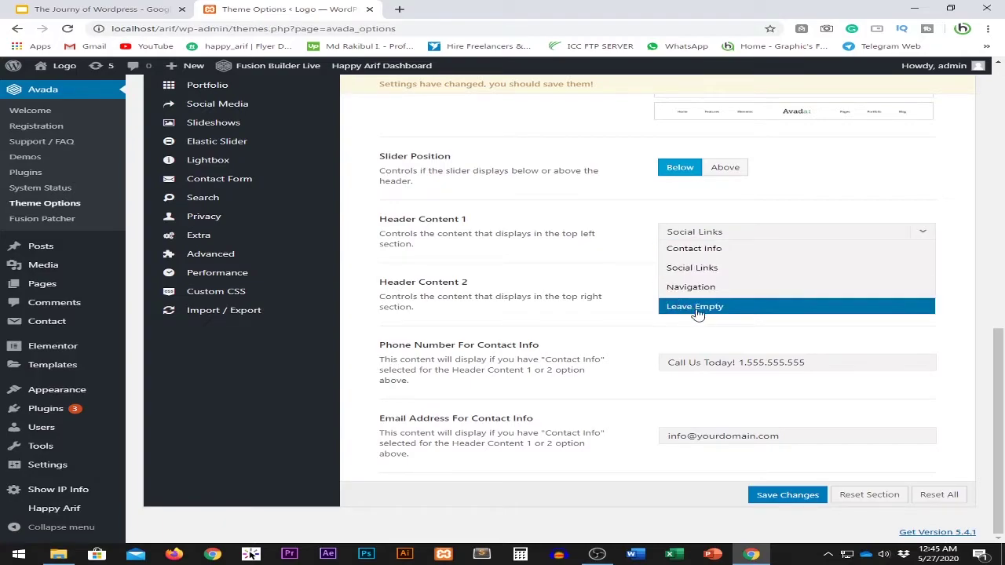
left_click(525, 234)
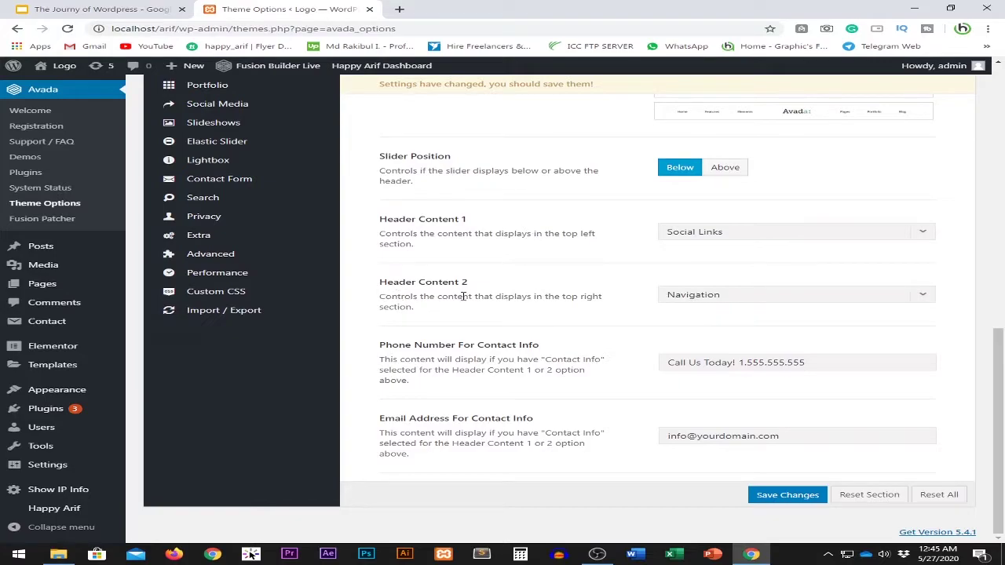
left_click(753, 296)
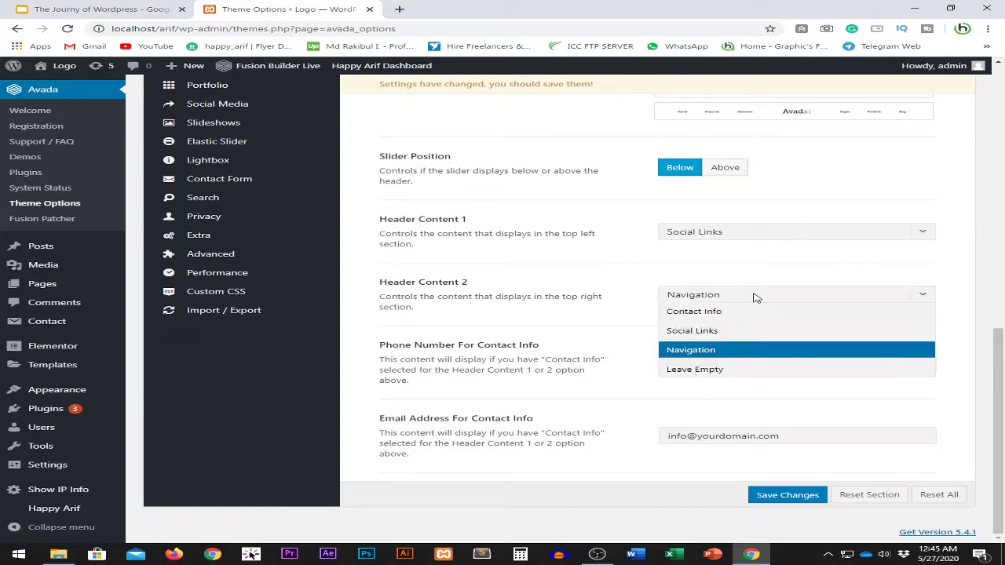
left_click(625, 296)
scroll(565, 326, "up", 3)
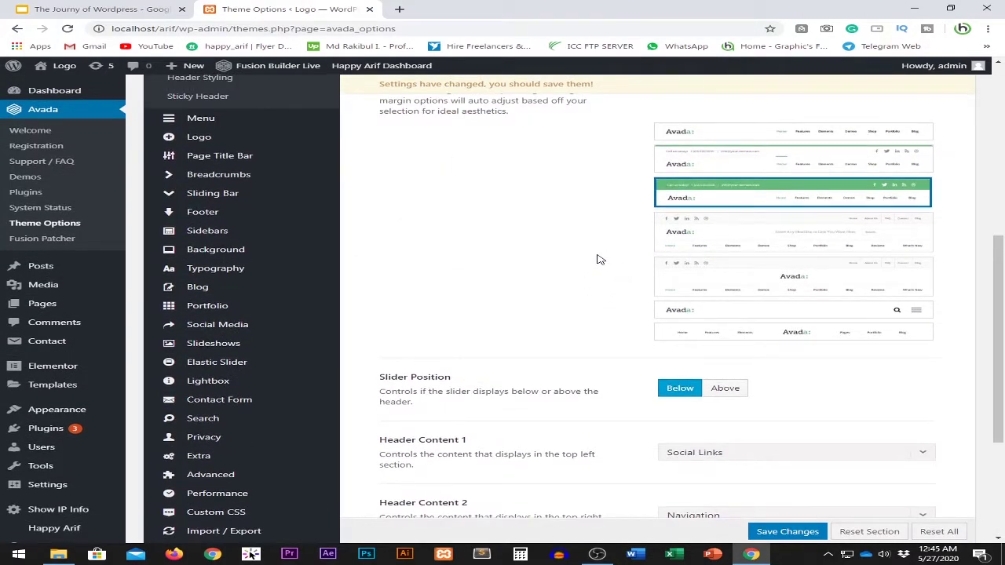
mouse_move(706, 192)
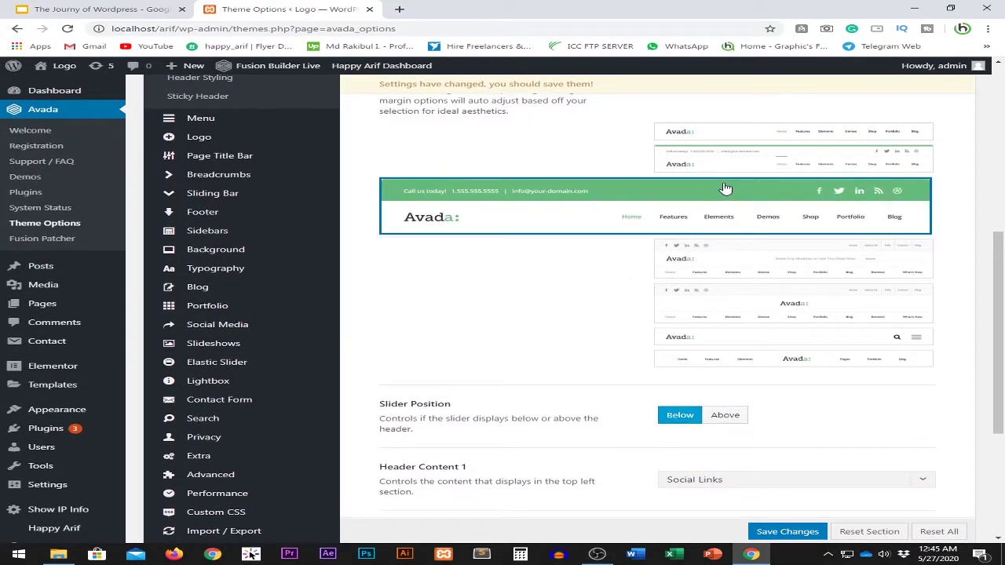
mouse_move(804, 274)
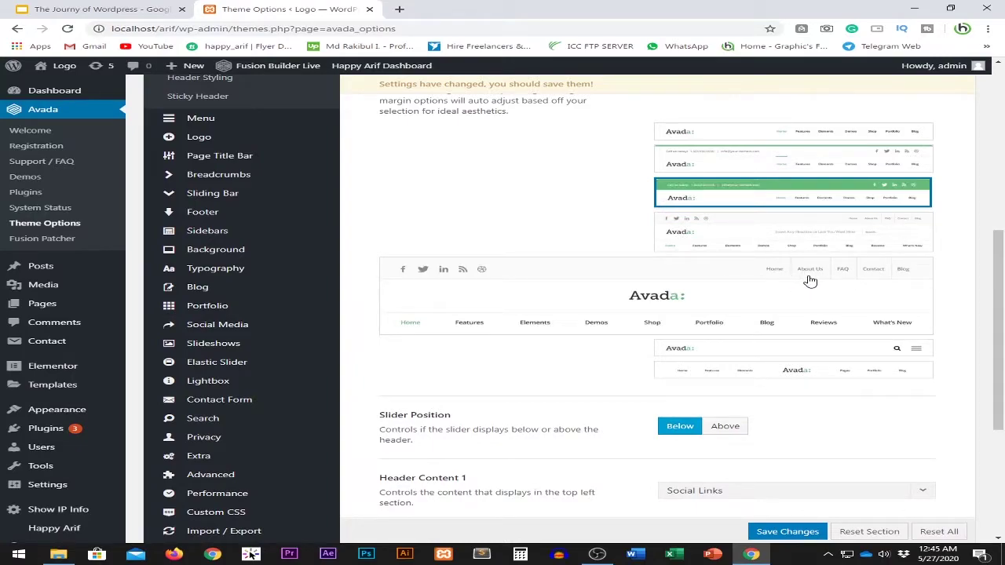
- Examine the Phone Number For Contact Info and Email Address For Contact Info settings
scroll(545, 416, "down", 3)
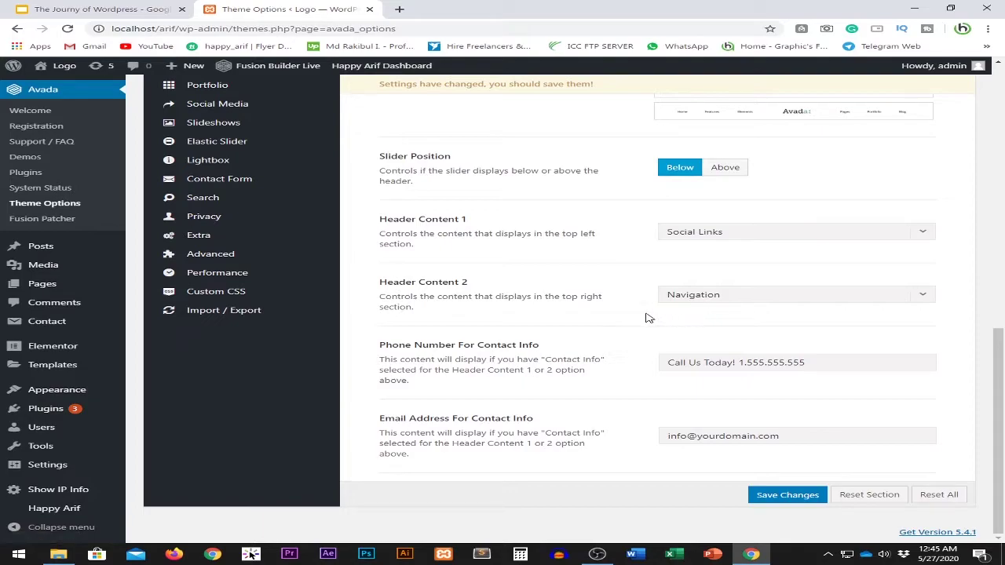
left_click_drag(380, 346, 540, 346)
left_click(620, 369)
left_click_drag(746, 362, 795, 362)
left_click_drag(786, 433, 665, 442)
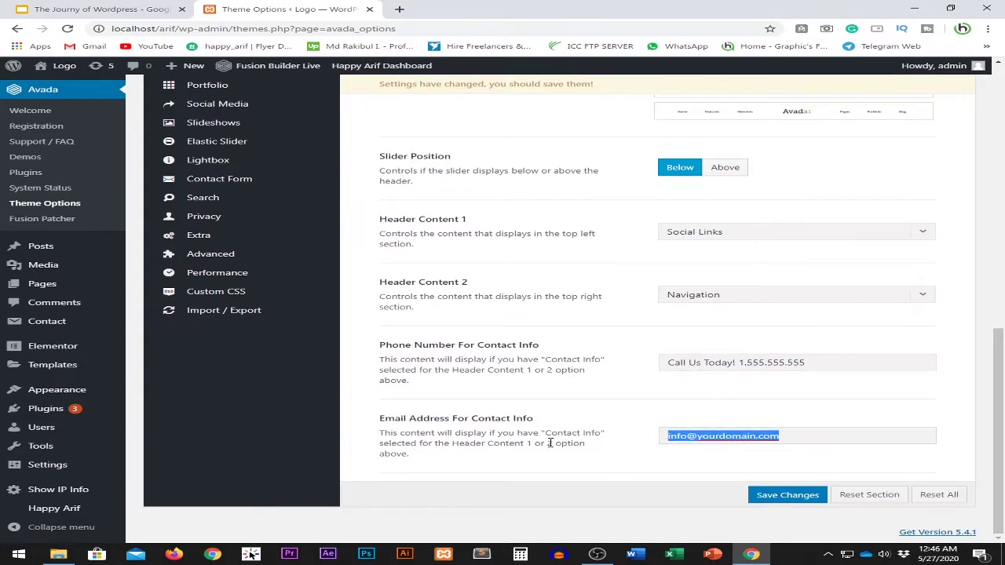
- Open the Header Background Image settings and view the media upload dialog for the header area without choosing an image
scroll(553, 439, "up", 5)
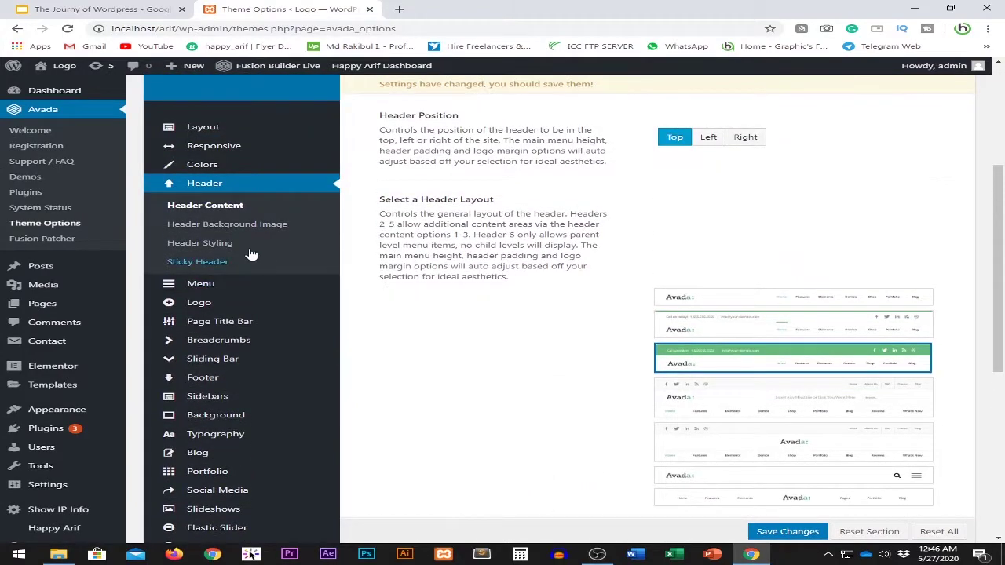
left_click(222, 228)
scroll(538, 381, "up", 2)
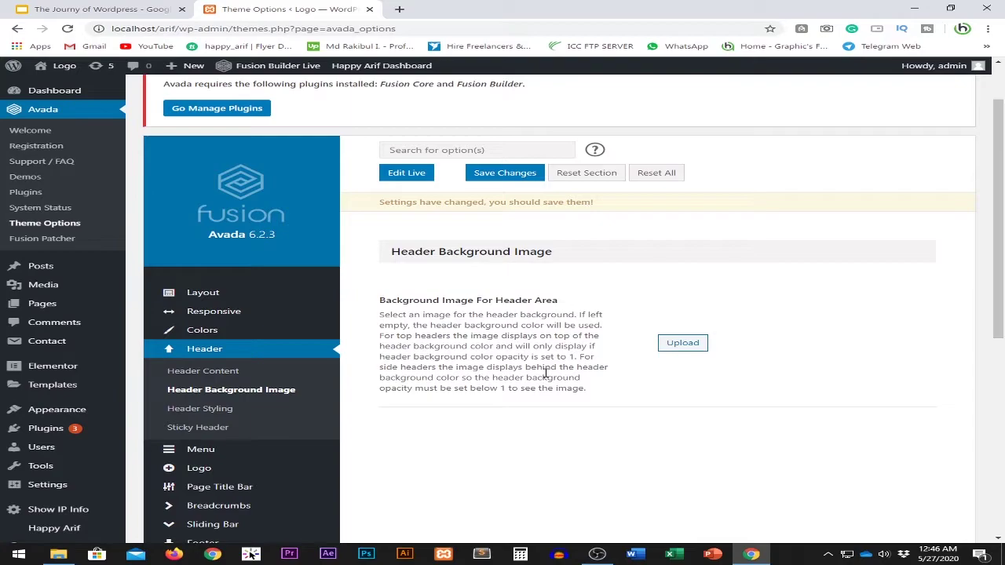
left_click(682, 343)
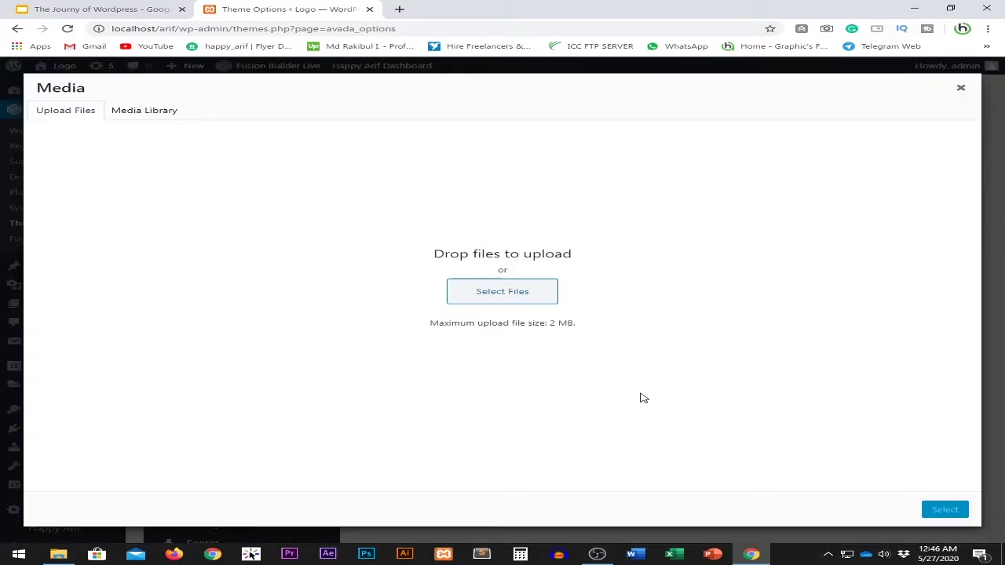
left_click(960, 88)
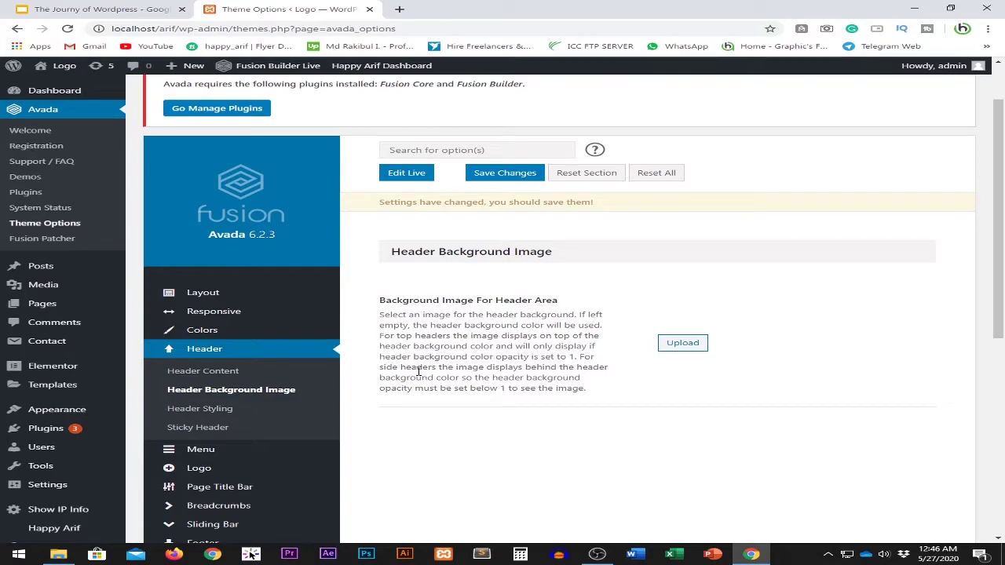
- Open the Header Styling settings and examine the Header Padding option and its four value fields
scroll(418, 371, "down", 3)
left_click(210, 298)
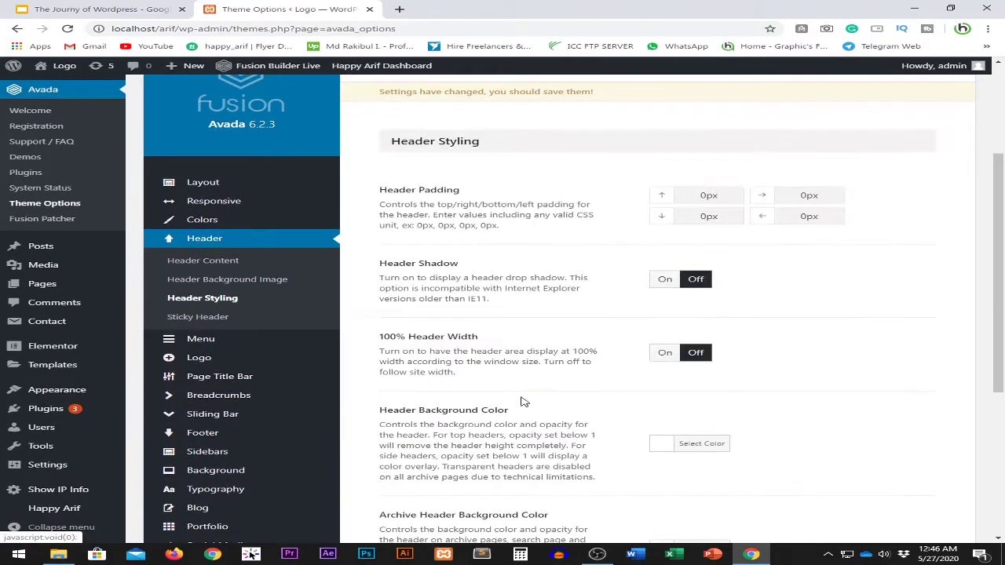
left_click_drag(381, 191, 458, 204)
left_click(688, 210)
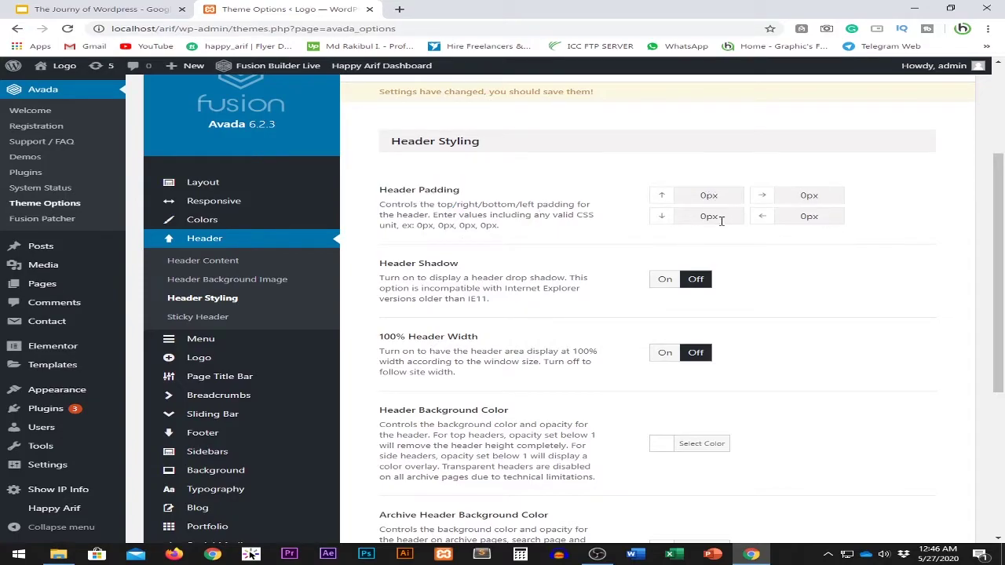
- Read the Header Shadow description and turn the header drop shadow on
scroll(851, 229, "down", 1)
left_click_drag(426, 204, 484, 220)
left_click(485, 220)
left_click(664, 205)
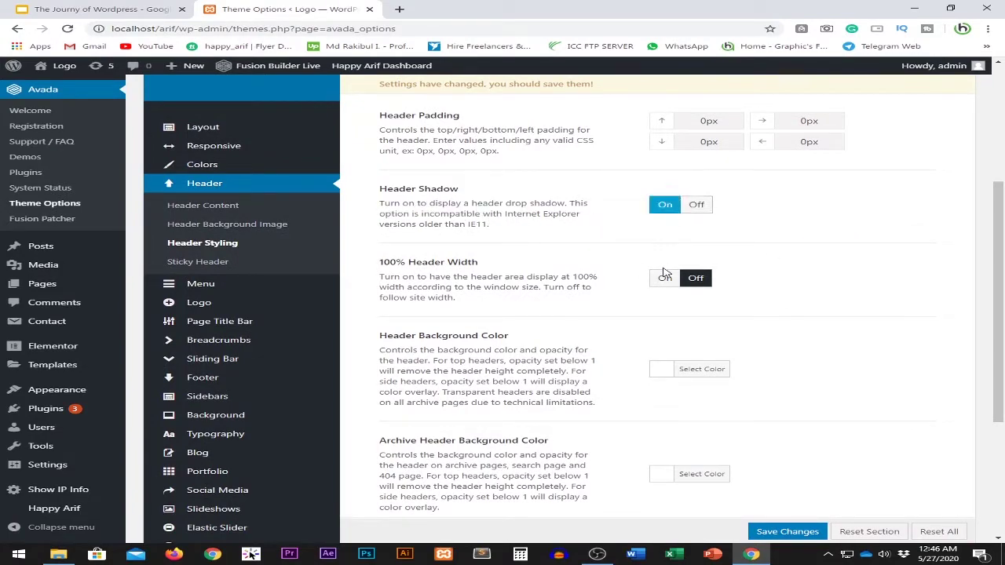
- Turn the Header Shadow option off and read through the 100% Header Width setting
left_click(696, 206)
left_click_drag(379, 109, 451, 287)
left_click(455, 287)
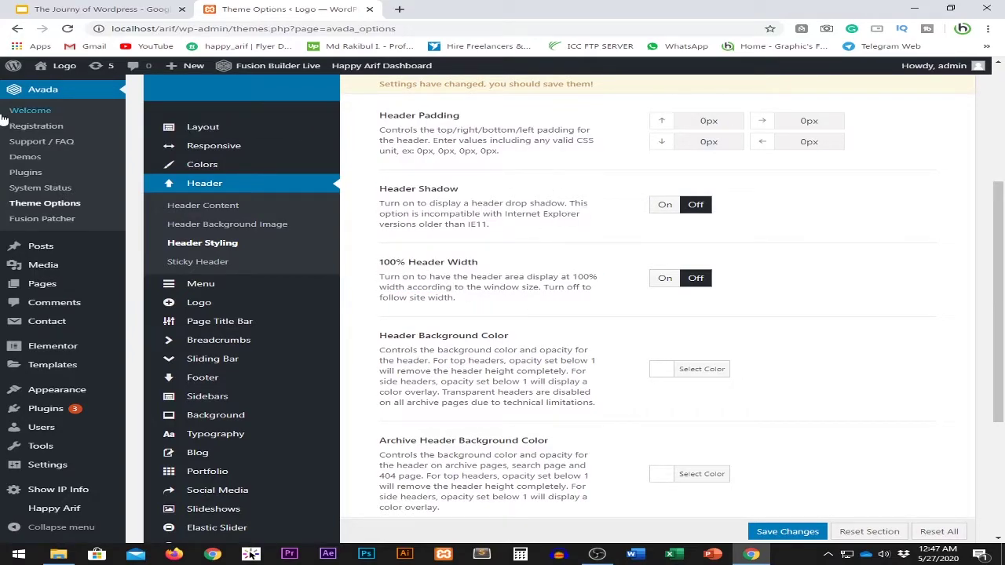
- Examine the Header Background Color setting and view its color picker without choosing a color
mouse_move(12, 67)
scroll(494, 296, "down", 2)
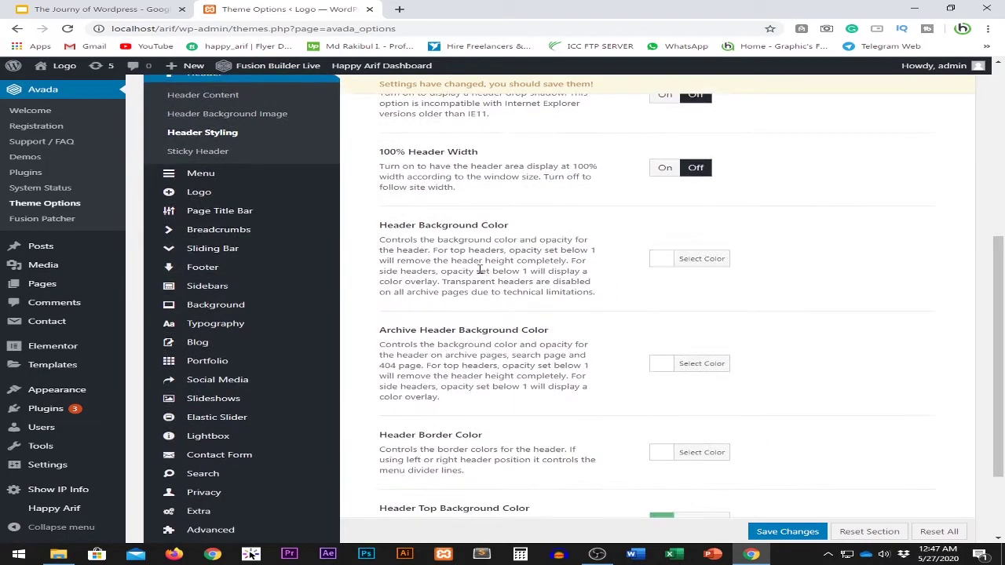
left_click(695, 264)
left_click(522, 274)
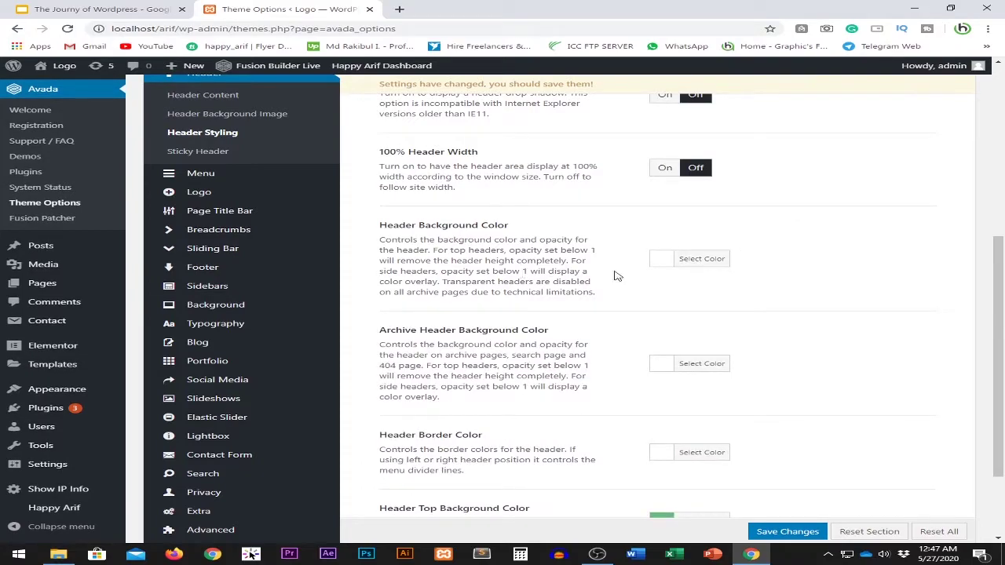
left_click(701, 258)
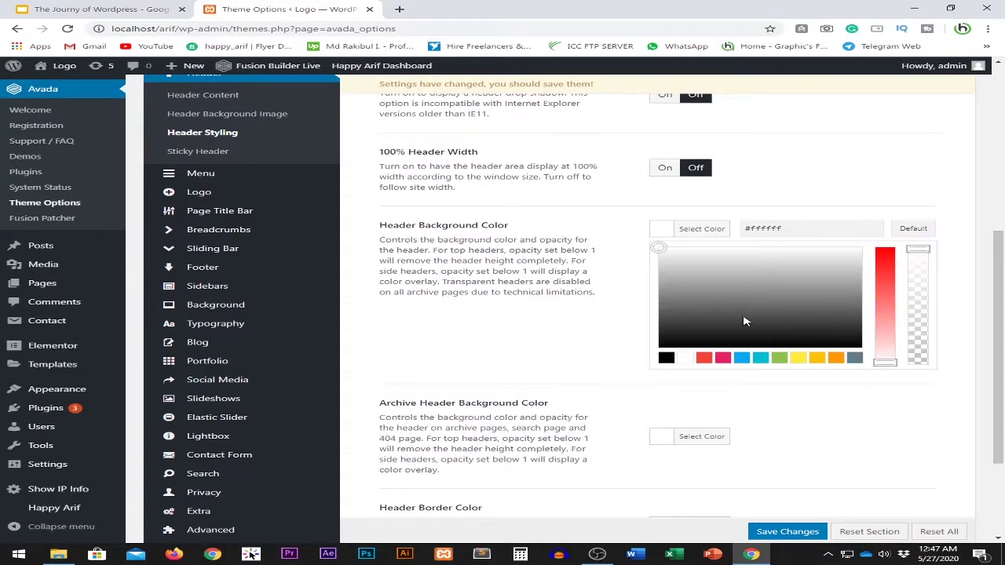
left_click(450, 264)
scroll(534, 327, "down", 1)
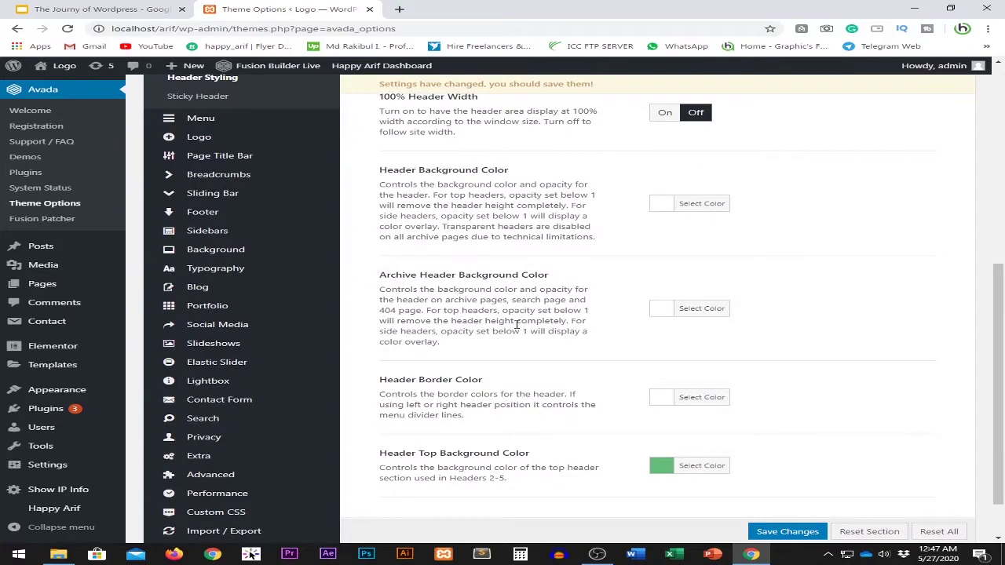
- Examine the Archive Header Background Color, Header Border Color and Header Top Background Color settings
left_click_drag(434, 298, 511, 336)
left_click(519, 314)
scroll(509, 328, "up", 2)
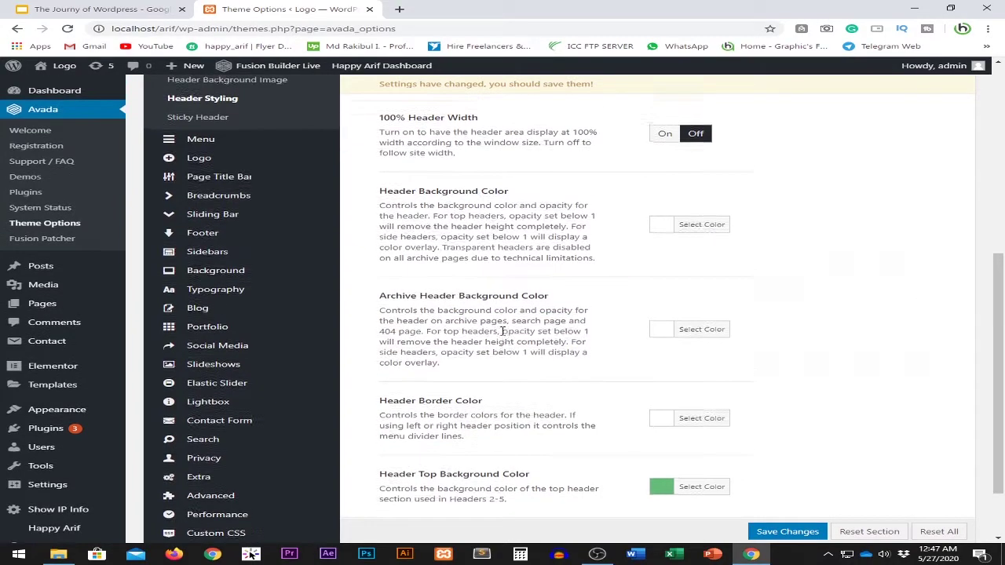
scroll(503, 330, "down", 2)
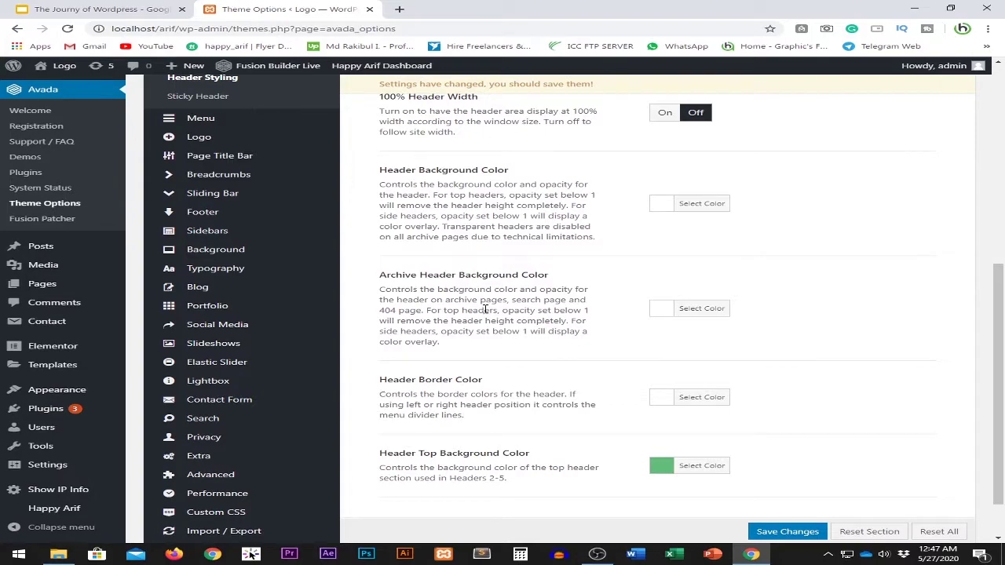
scroll(494, 322, "down", 1)
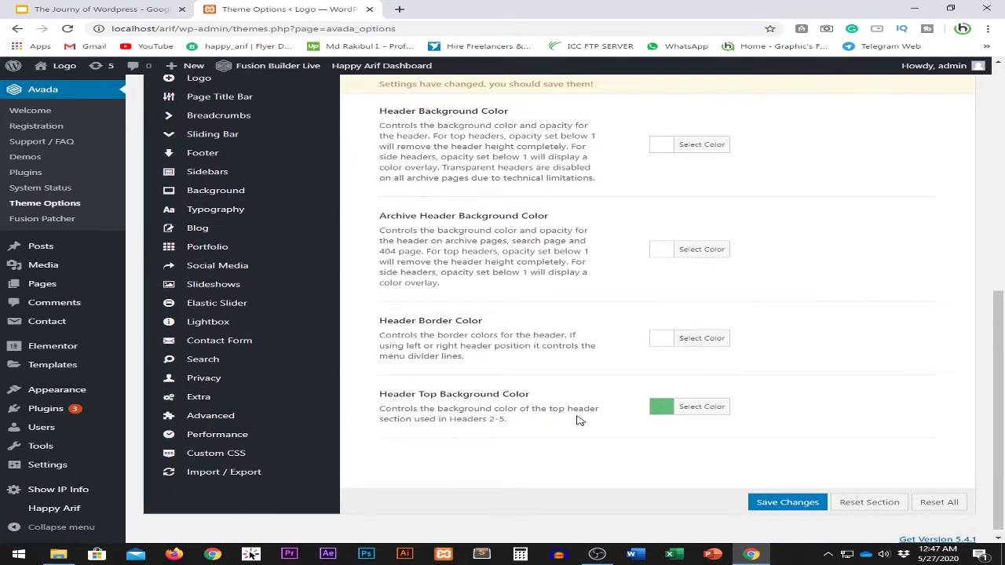
scroll(717, 430, "up", 4)
scroll(716, 420, "down", 3)
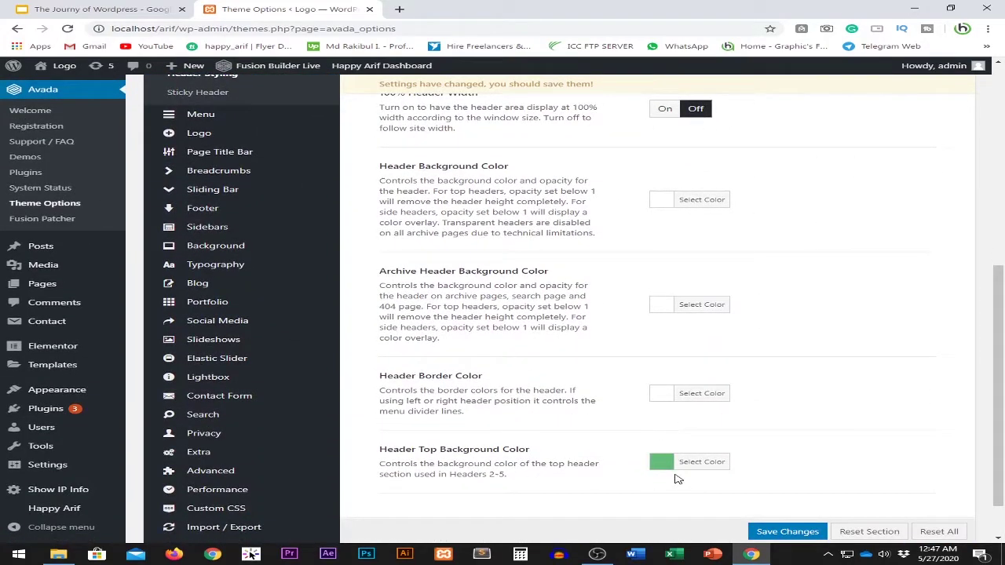
scroll(681, 477, "up", 7)
scroll(236, 307, "down", 4)
- Open the Sticky Header settings and look over the available options
mouse_move(235, 301)
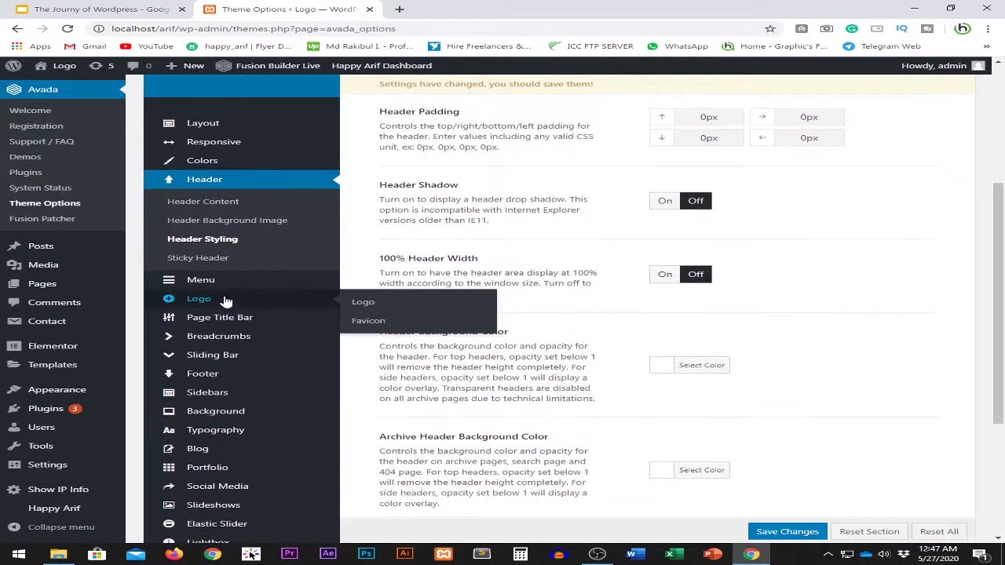
left_click(203, 259)
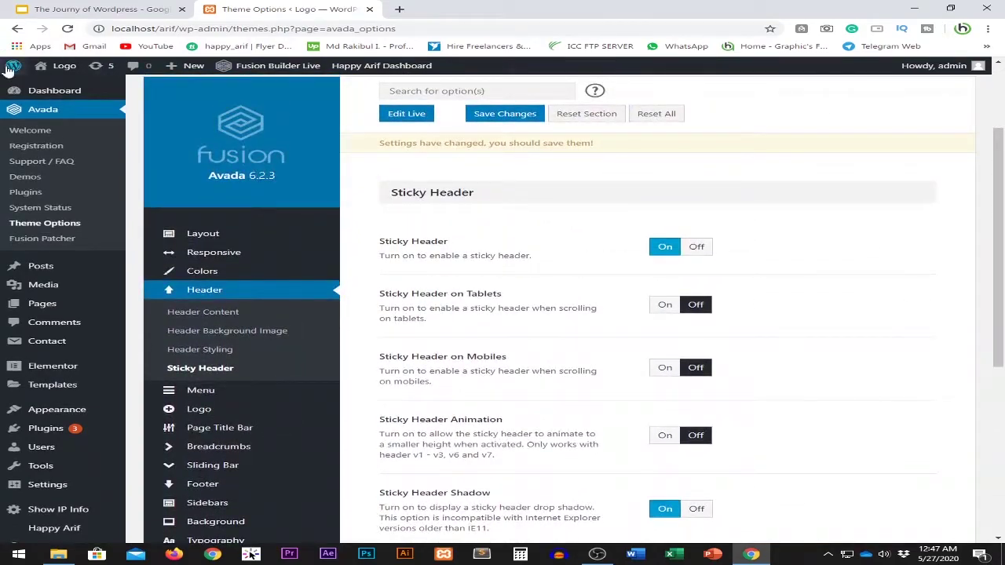
scroll(518, 290, "up", 2)
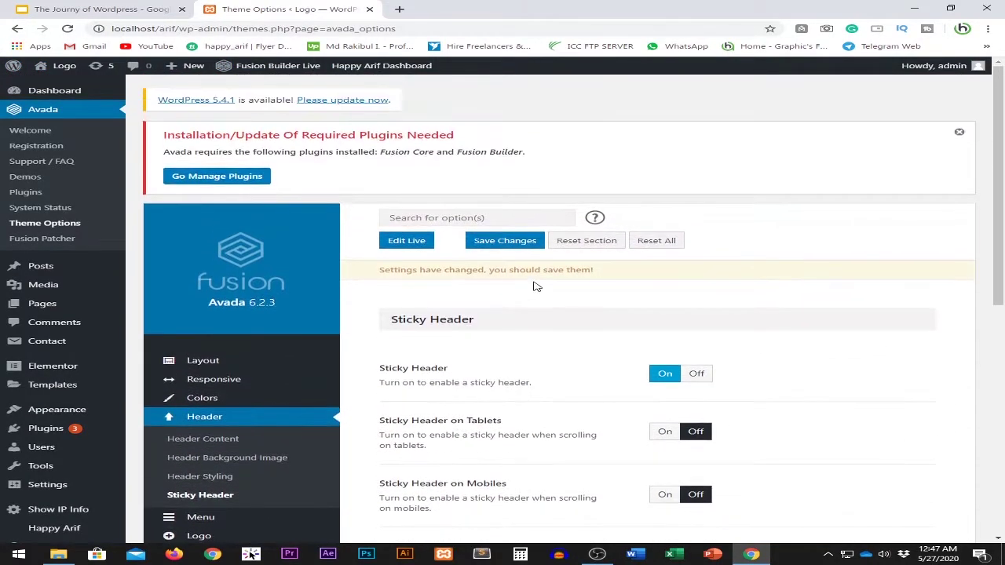
scroll(533, 287, "down", 2)
scroll(719, 285, "down", 3)
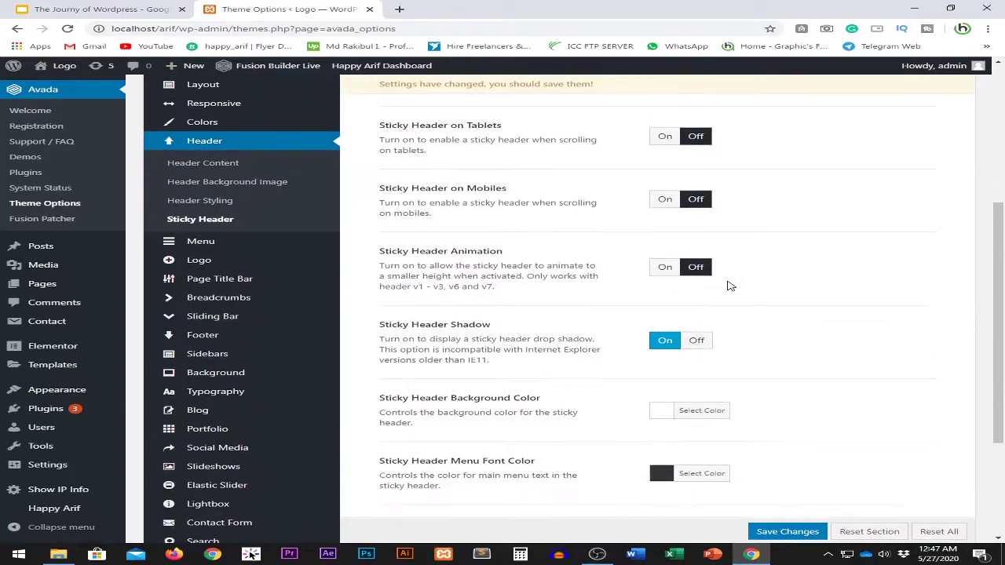
scroll(728, 286, "up", 2)
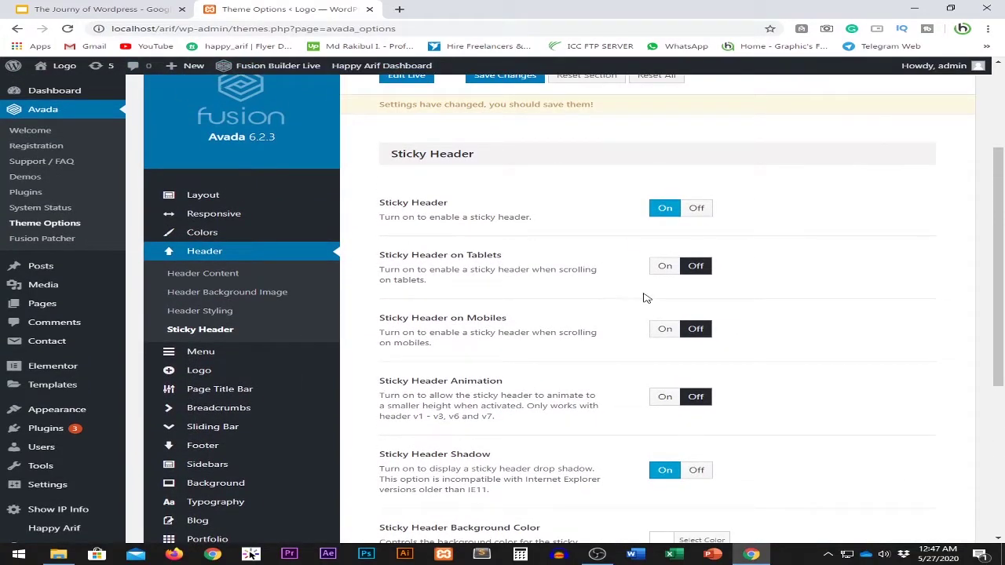
scroll(692, 294, "up", 1)
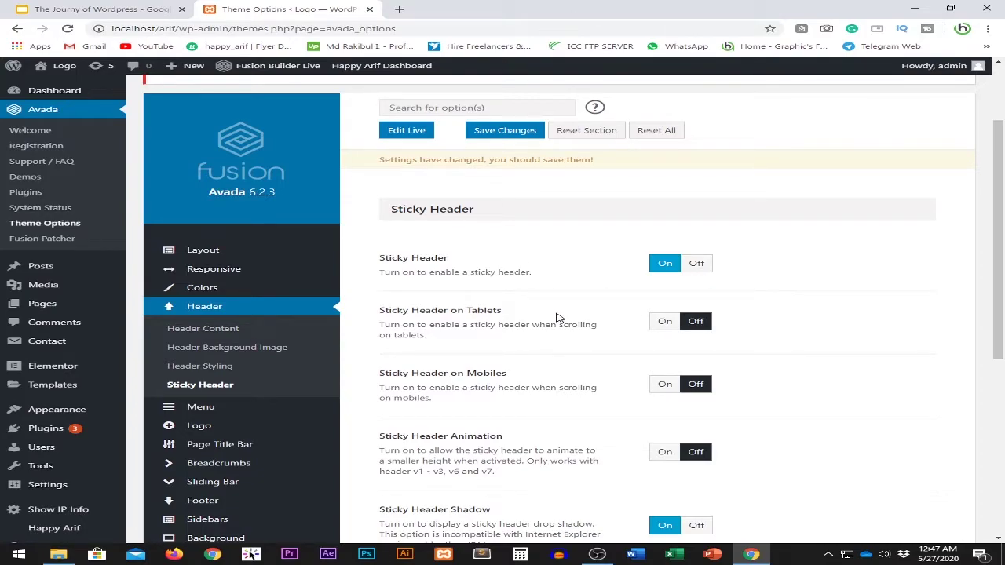
scroll(534, 347, "down", 2)
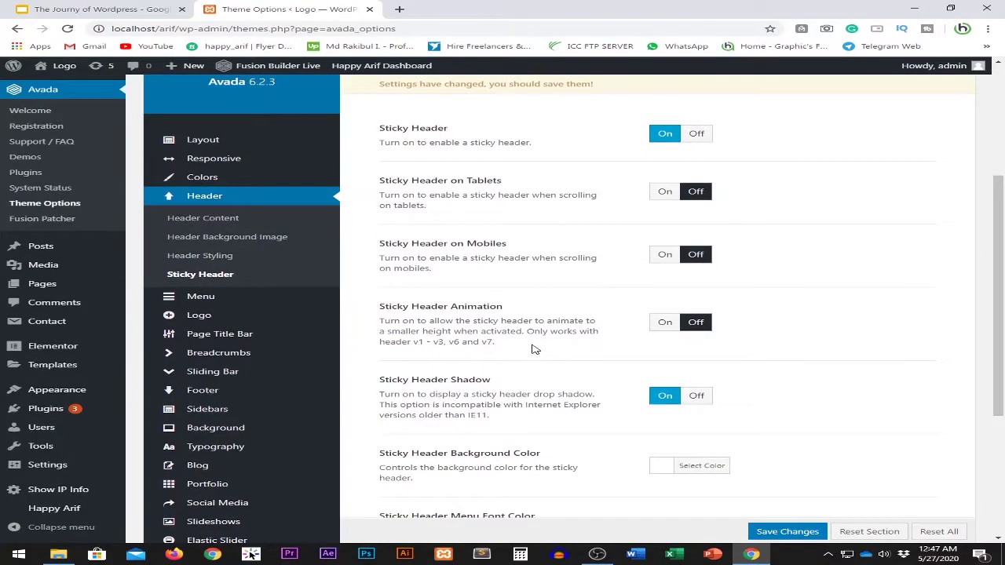
scroll(530, 345, "down", 1)
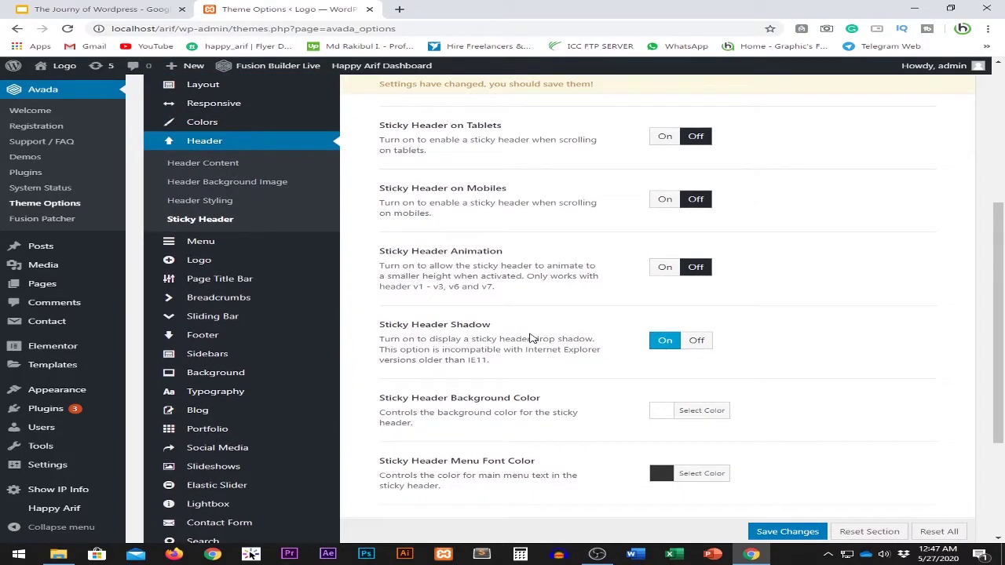
scroll(524, 338, "up", 1)
- Read the Sticky Header on Tablets, Sticky Header on Mobiles and Sticky Header Animation options
left_click_drag(384, 193, 470, 182)
left_click(432, 184)
left_click_drag(451, 245, 490, 246)
left_click_drag(451, 181, 503, 190)
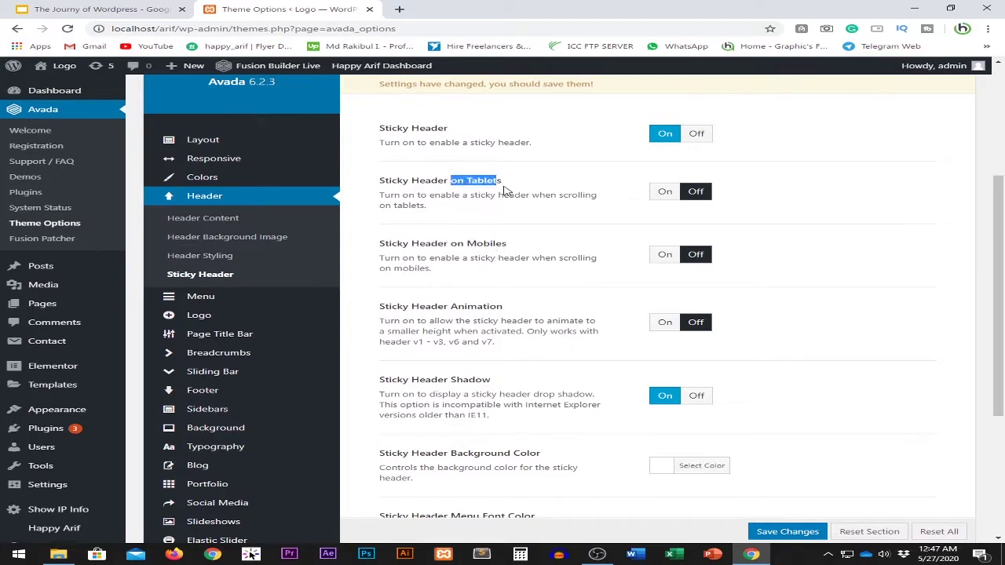
left_click_drag(489, 243, 522, 259)
scroll(524, 301, "down", 2)
left_click_drag(411, 196, 502, 236)
left_click(502, 236)
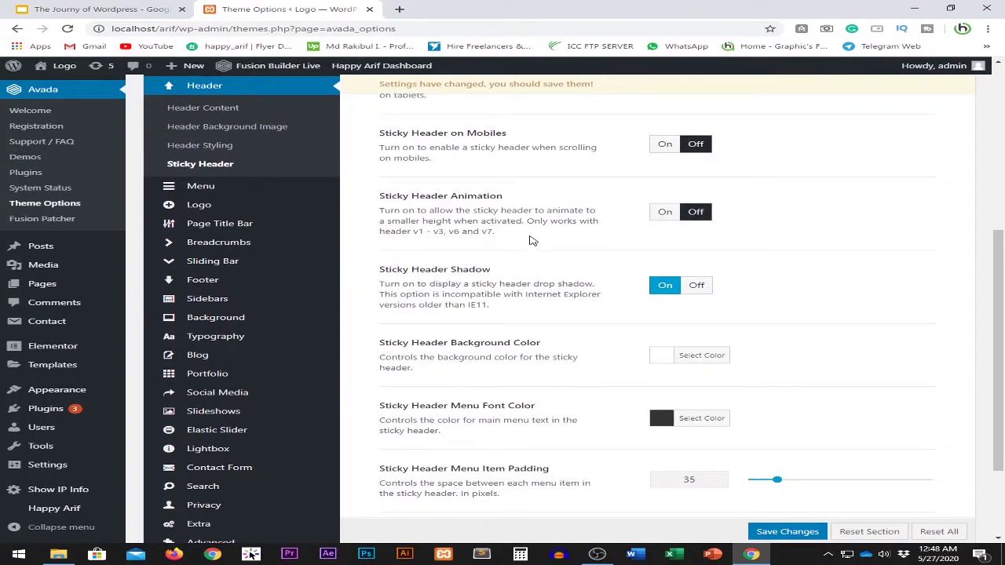
- Examine the sticky header's shadow, background color, menu font color, menu item padding and navigation font size settings
left_click_drag(403, 270, 524, 305)
left_click(525, 305)
scroll(539, 297, "up", 3)
scroll(546, 310, "down", 3)
scroll(529, 314, "down", 2)
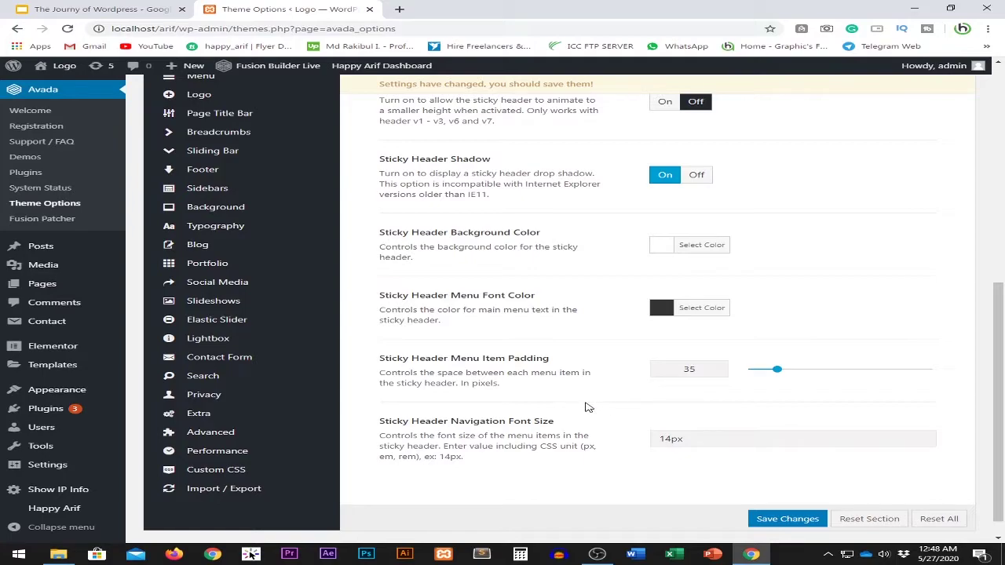
scroll(594, 400, "down", 1)
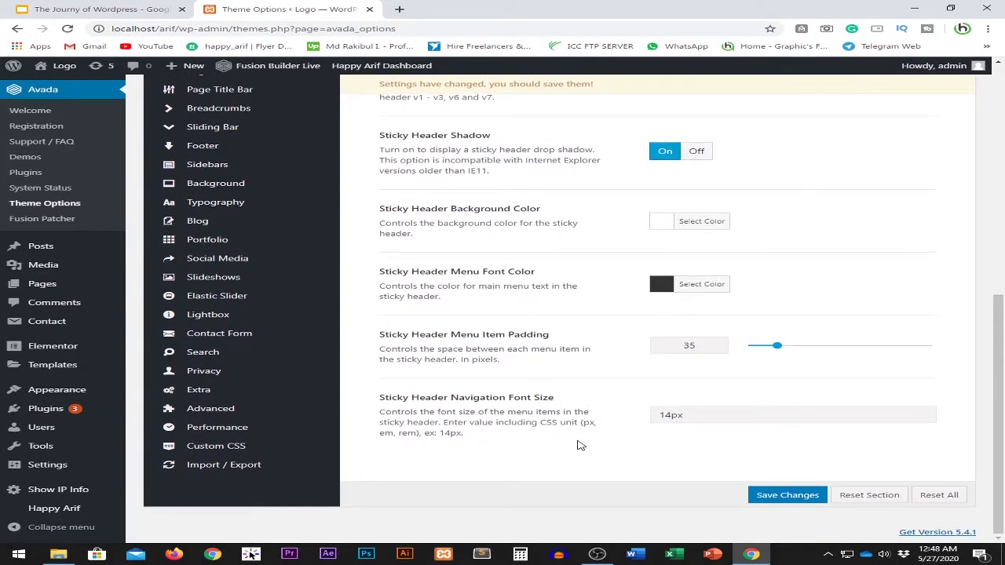
left_click_drag(702, 416, 644, 437)
double_click(665, 414)
scroll(573, 423, "up", 3)
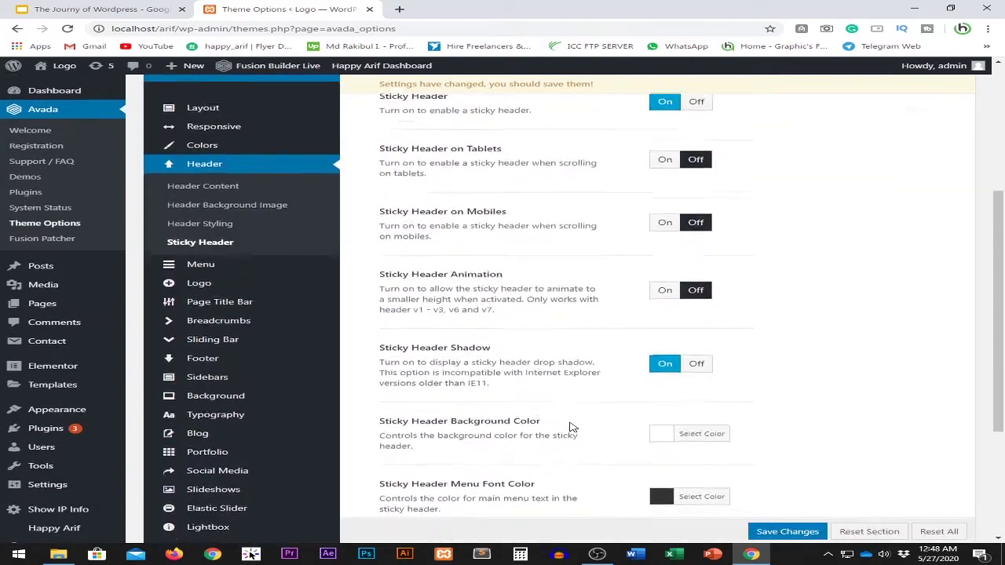
- Open the Main Menu settings and try the Color Only highlight style before restoring Top Bar
left_click(223, 272)
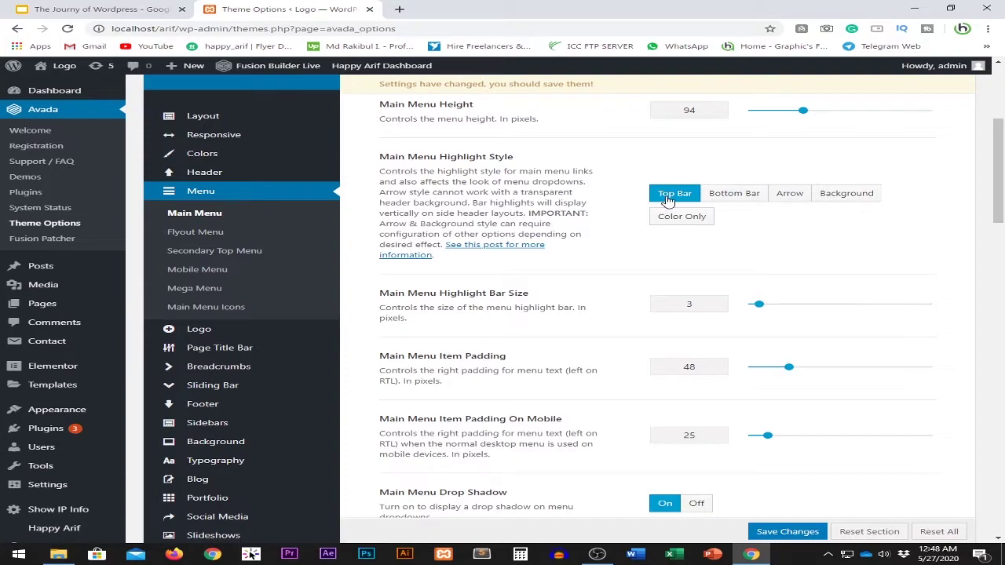
left_click(685, 220)
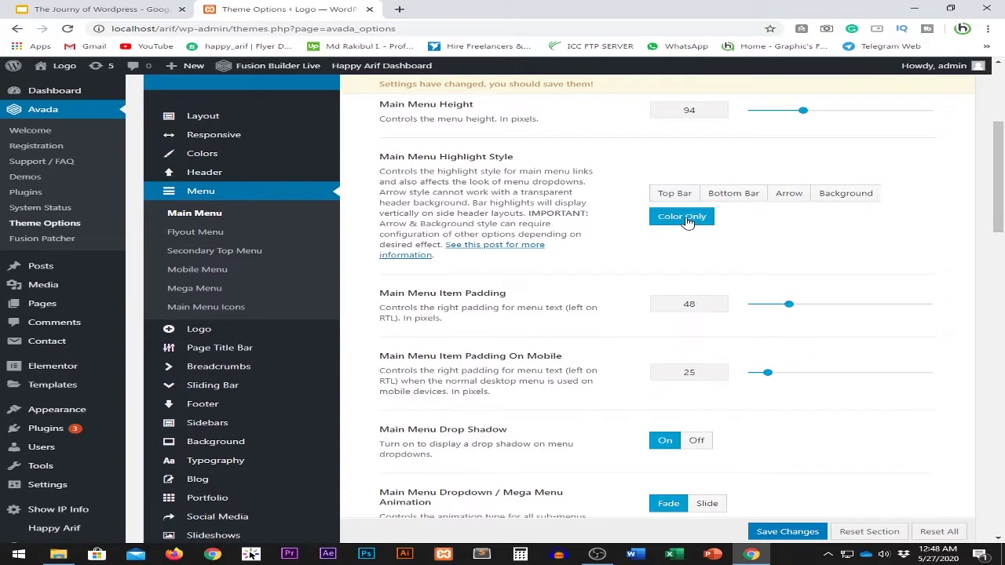
left_click(677, 198)
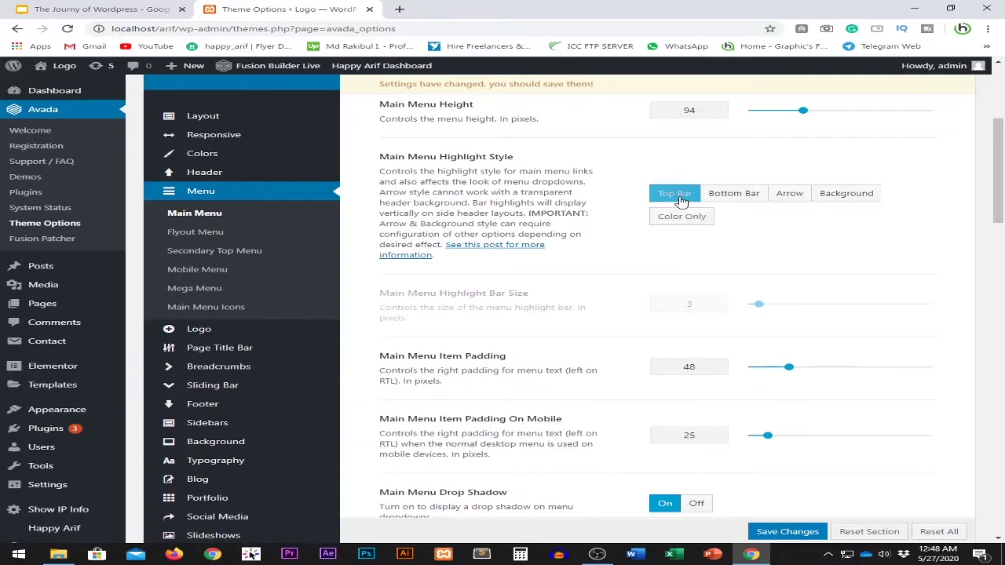
left_click(694, 216)
left_click(676, 198)
- Review the Main Menu Height, Highlight Style and Highlight Bar Size settings
scroll(628, 253, "up", 2)
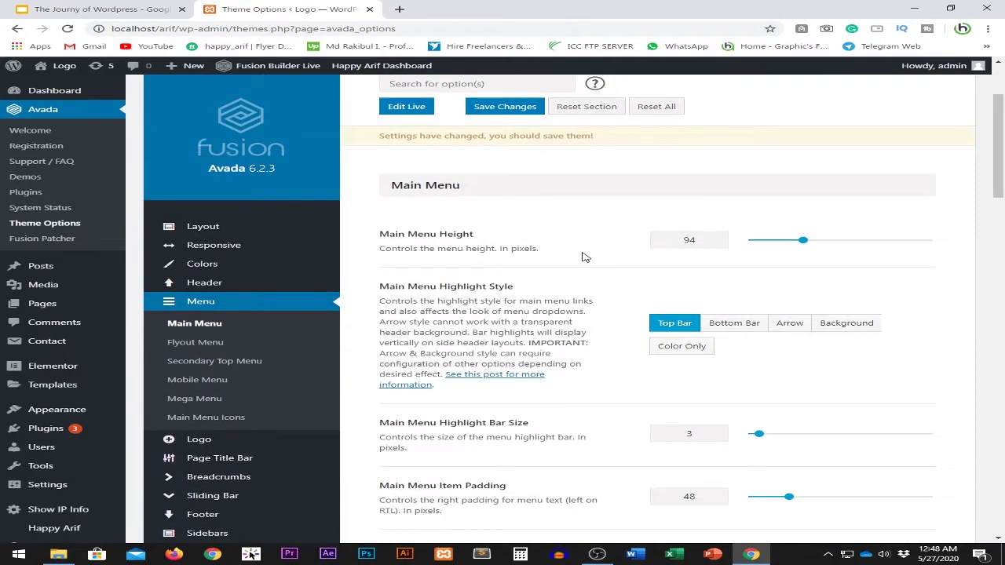
scroll(585, 257, "down", 2)
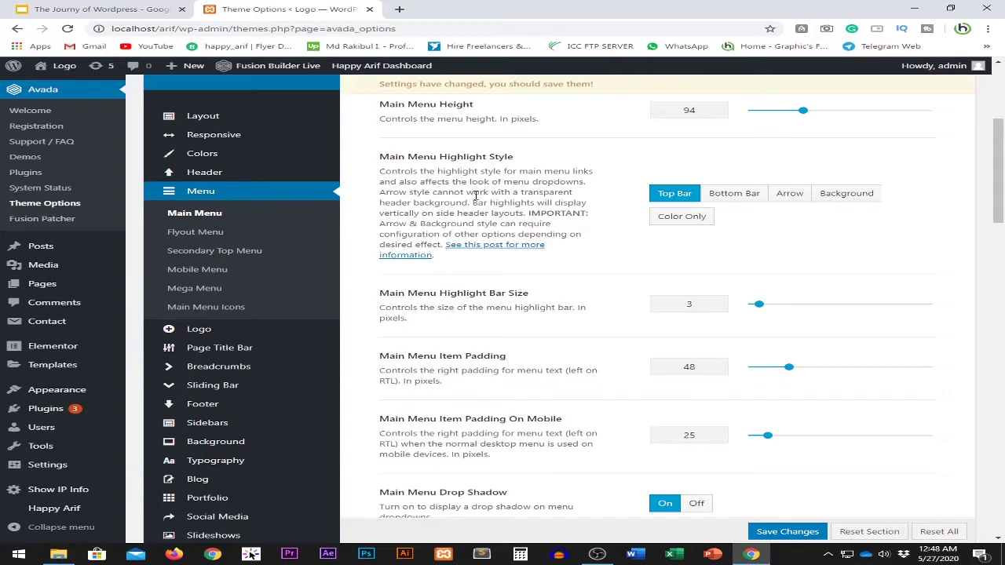
scroll(556, 202, "down", 1)
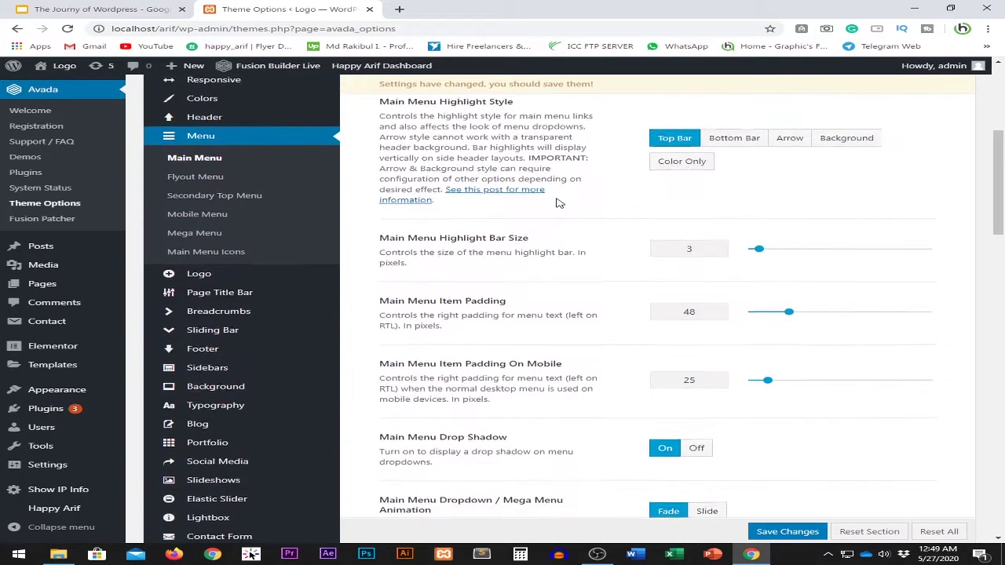
scroll(556, 202, "down", 1)
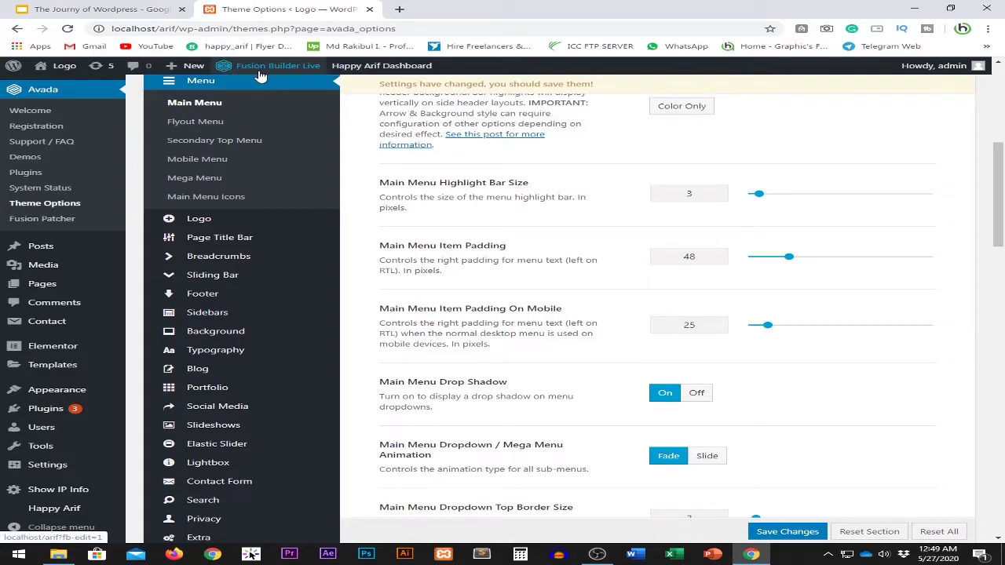
- Open the site's front end in a new tab and view the highlight on its main menu links
right_click(75, 75)
left_click(102, 84)
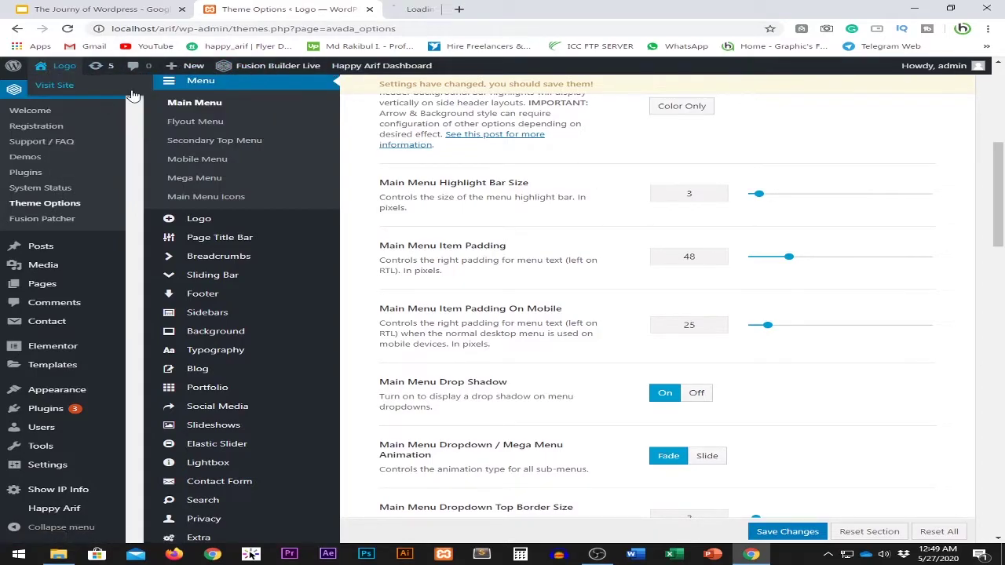
left_click(430, 9)
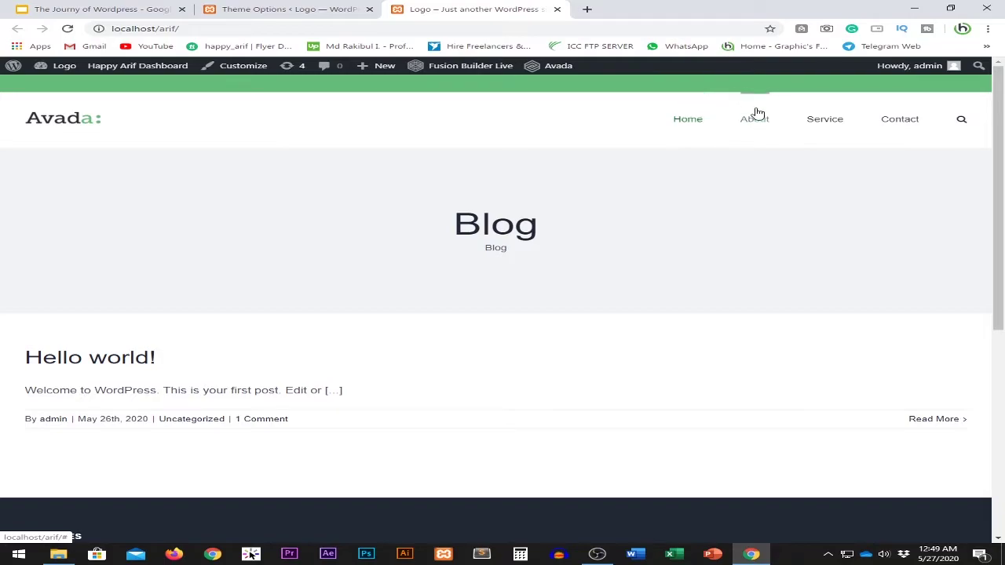
- Read the Main Menu Highlight Bar Size setting in Theme Options and compare it with the menu on the live site
left_click(286, 8)
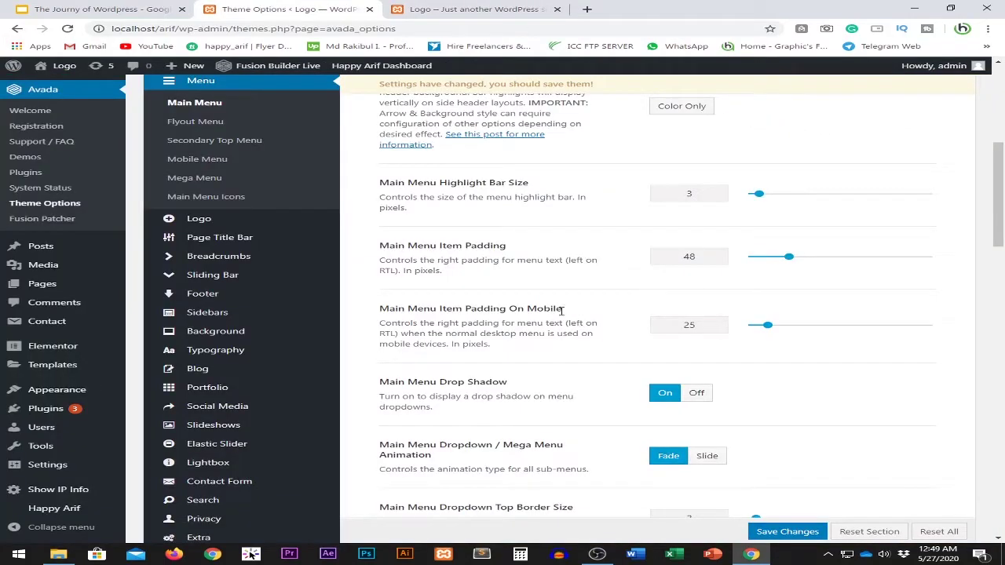
left_click_drag(443, 186, 540, 201)
left_click(608, 199)
left_click(480, 11)
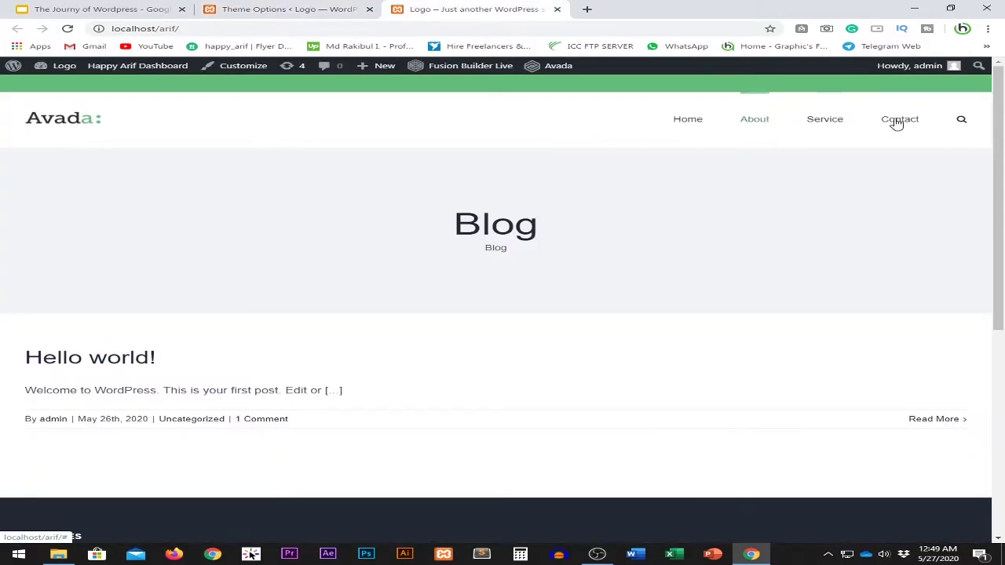
- Read the Main Menu Item Padding description in Theme Options and compare it with the menu spacing on the live site
left_click(325, 9)
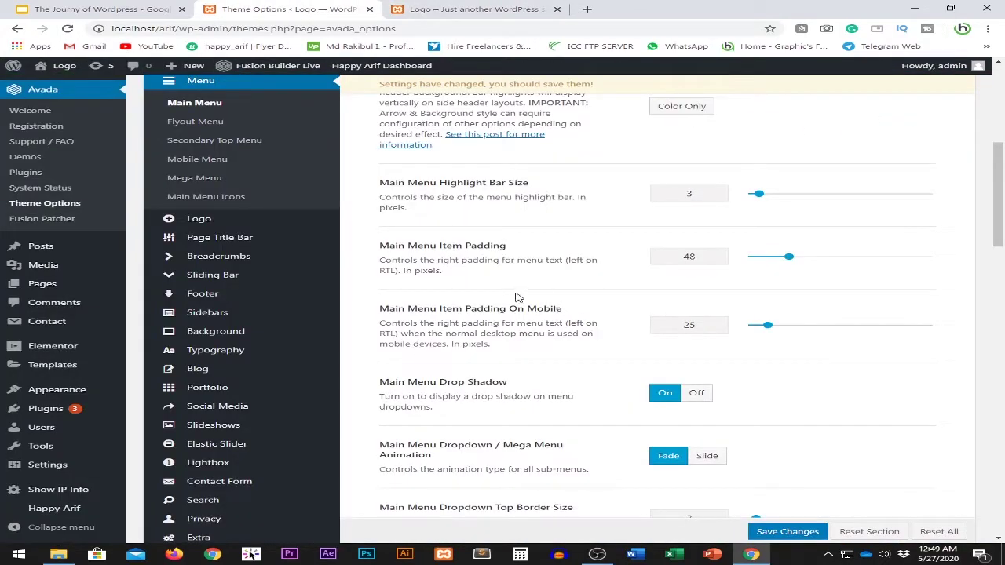
left_click_drag(476, 246, 392, 262)
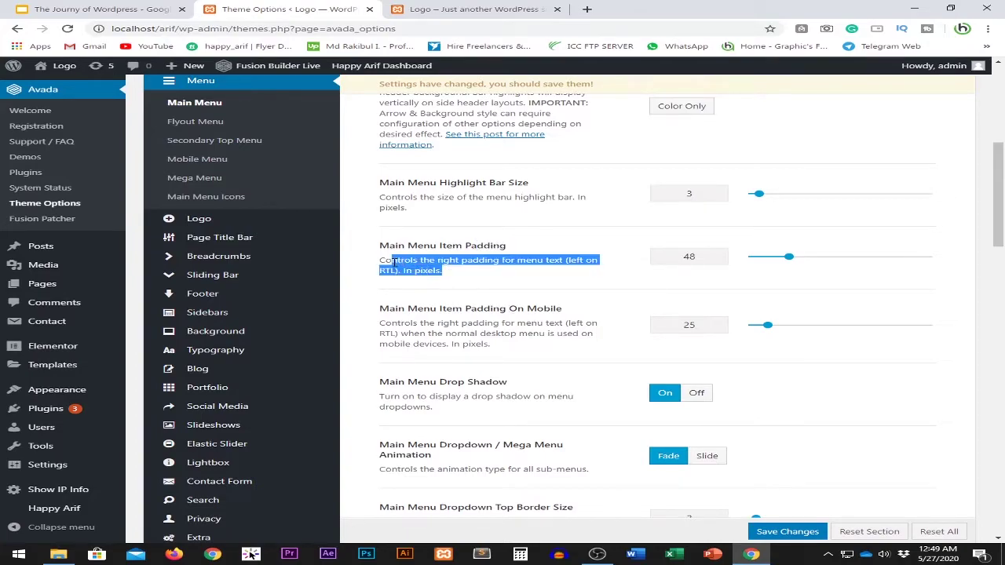
left_click(479, 274)
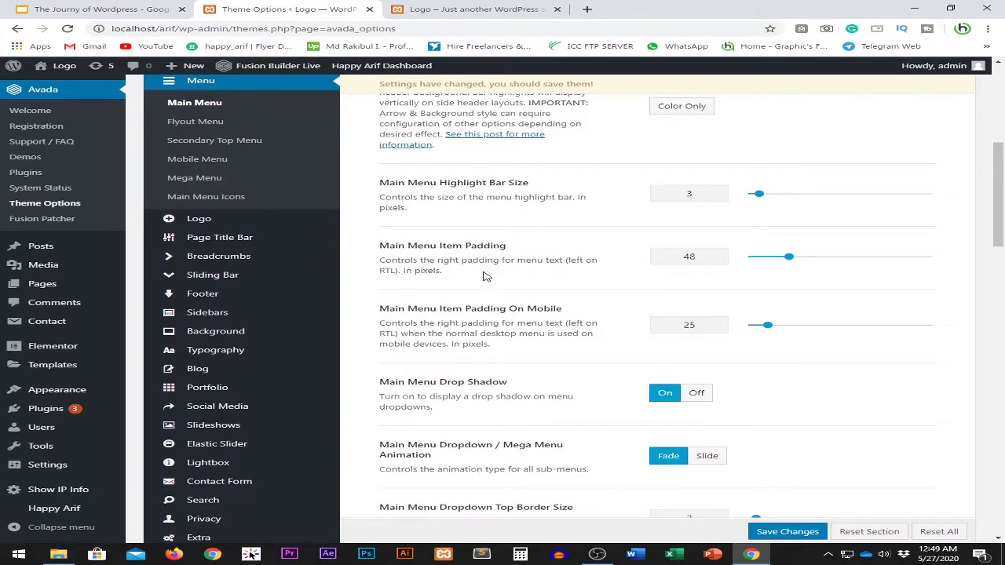
left_click(440, 9)
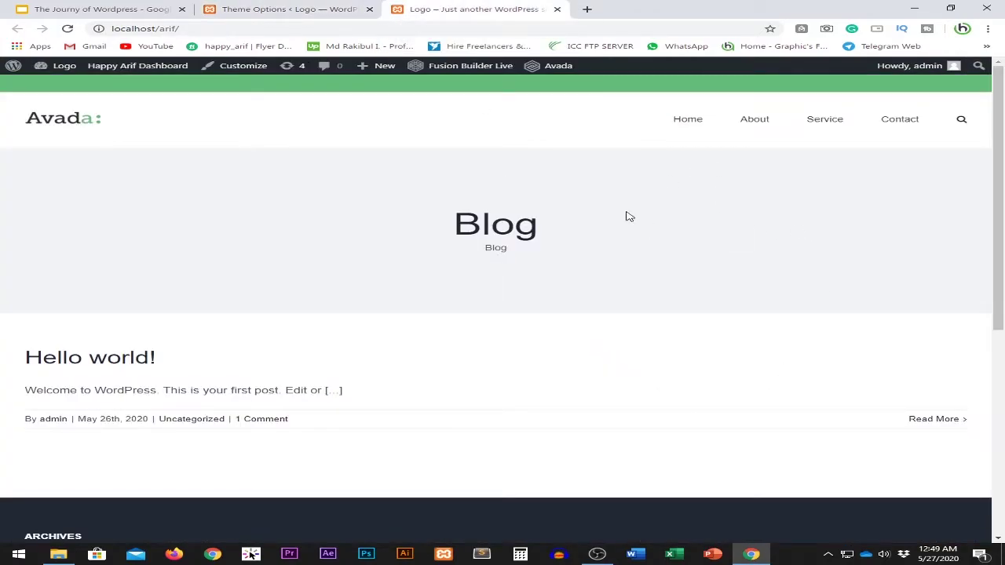
- Review the Main Menu settings in Theme Options from Drop Shadow through the dropdown, search and dropdown color options
left_click(322, 9)
scroll(562, 362, "down", 2)
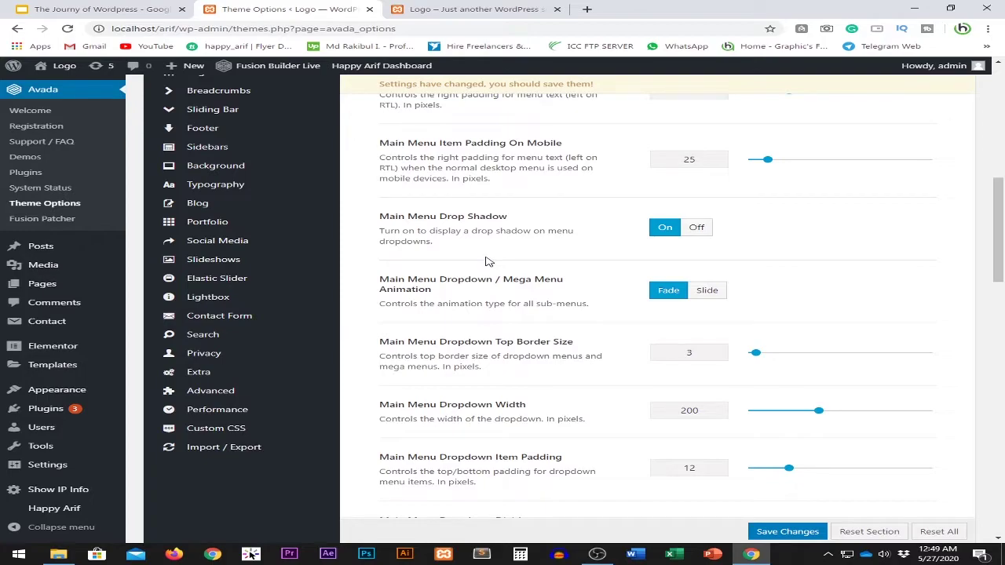
scroll(489, 260, "down", 1)
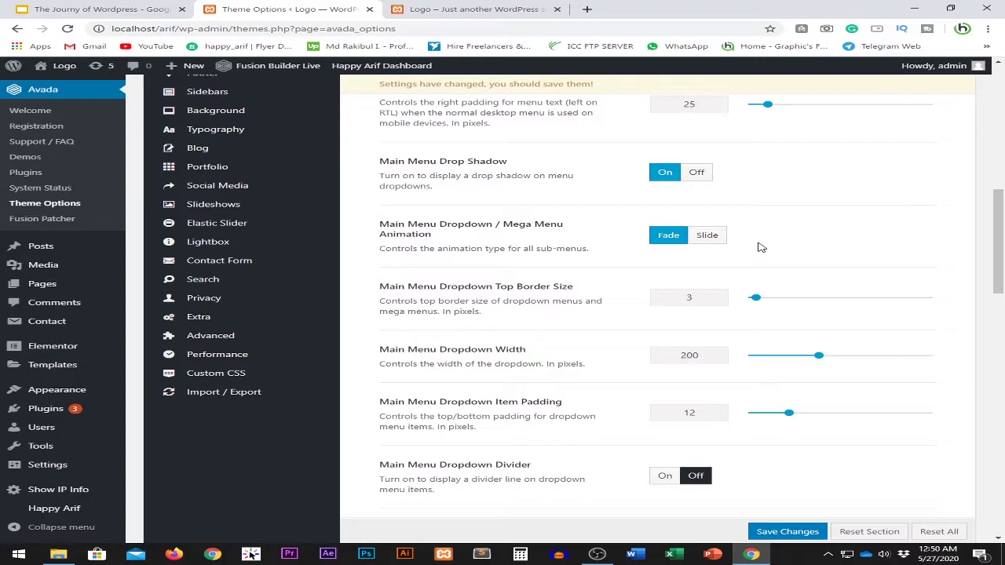
scroll(758, 247, "down", 1)
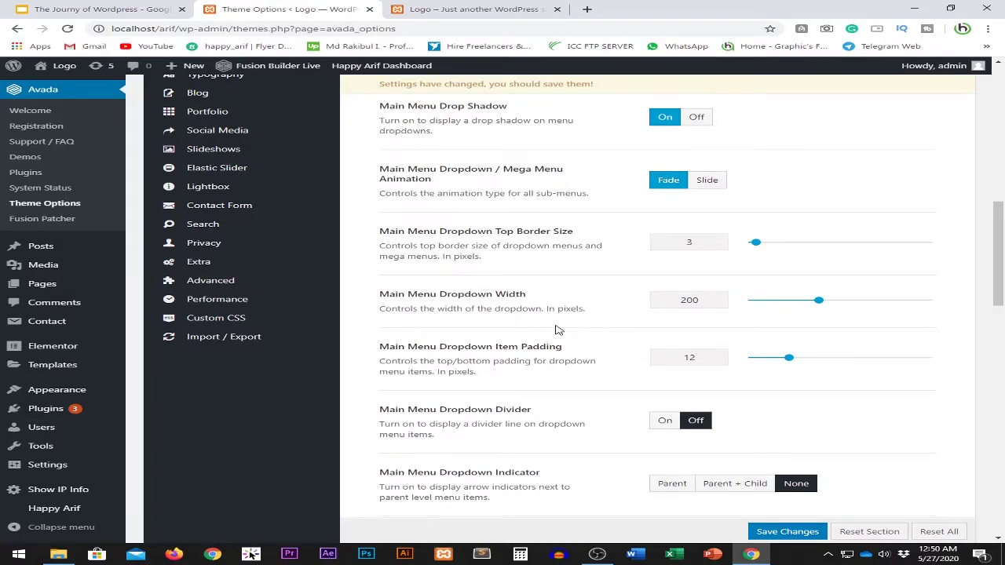
scroll(571, 338, "down", 2)
scroll(573, 342, "down", 5)
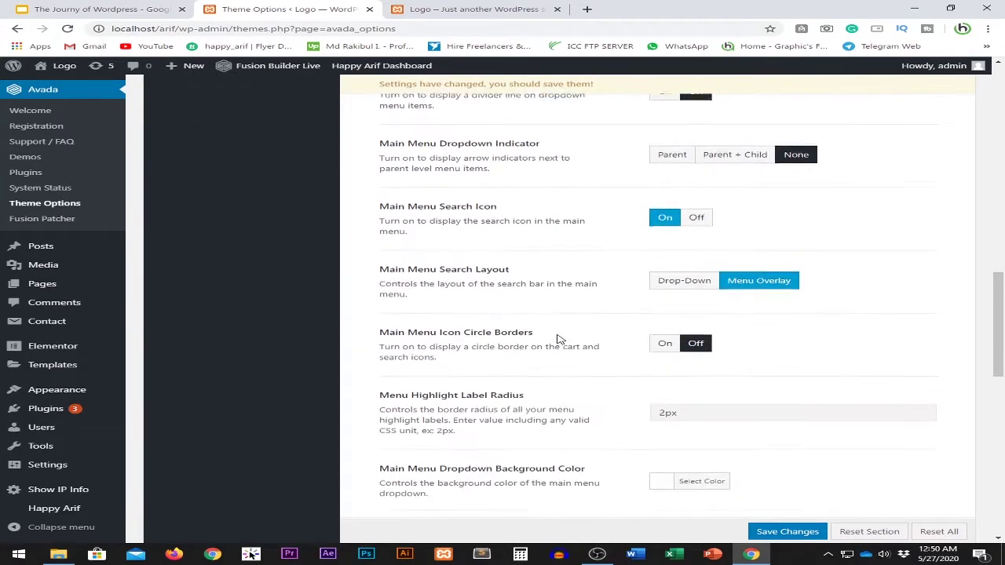
scroll(512, 318, "down", 3)
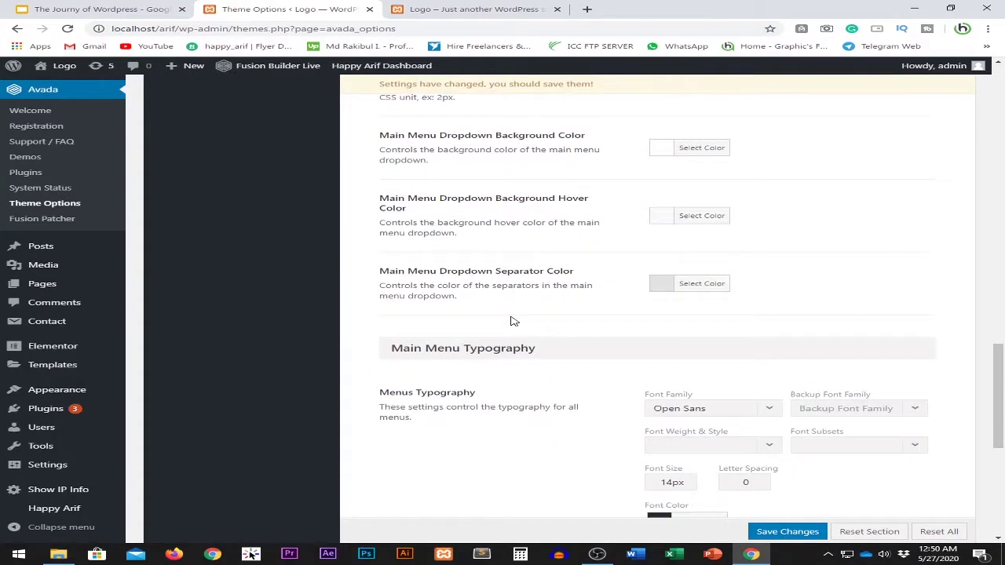
scroll(520, 330, "up", 4)
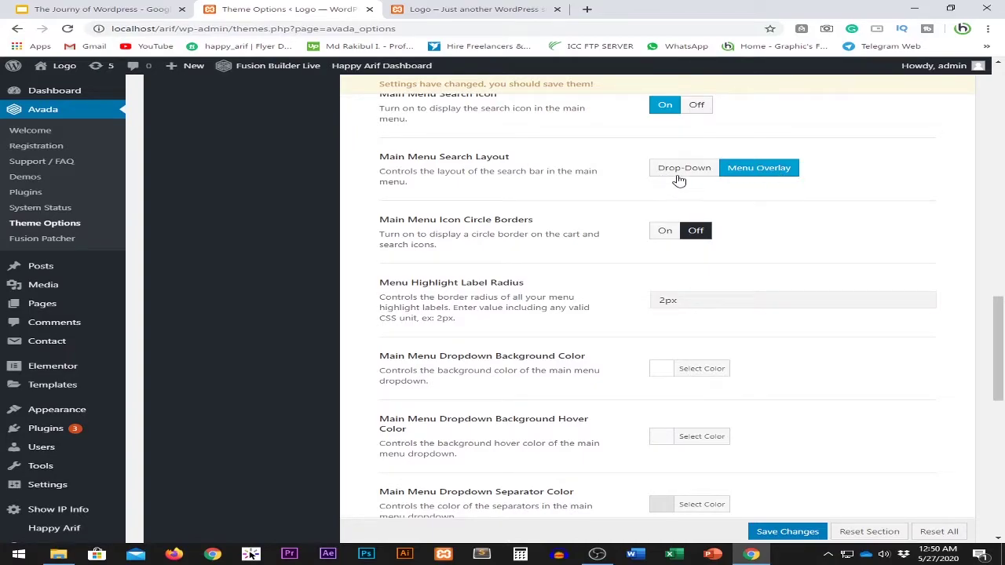
- Open and close the main menu search on the live site to see its layout, then return to Theme Options
left_click(471, 9)
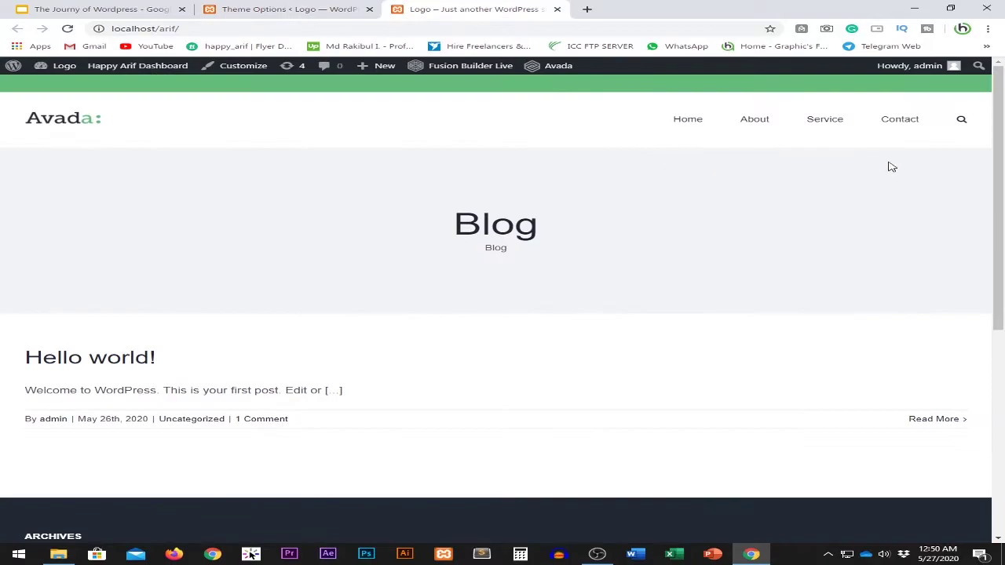
left_click(961, 122)
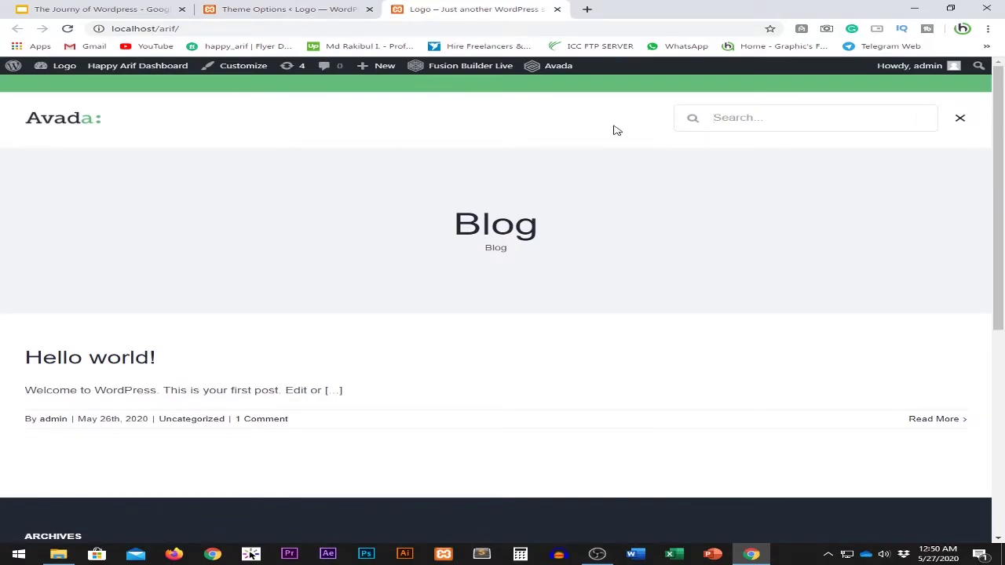
left_click(959, 119)
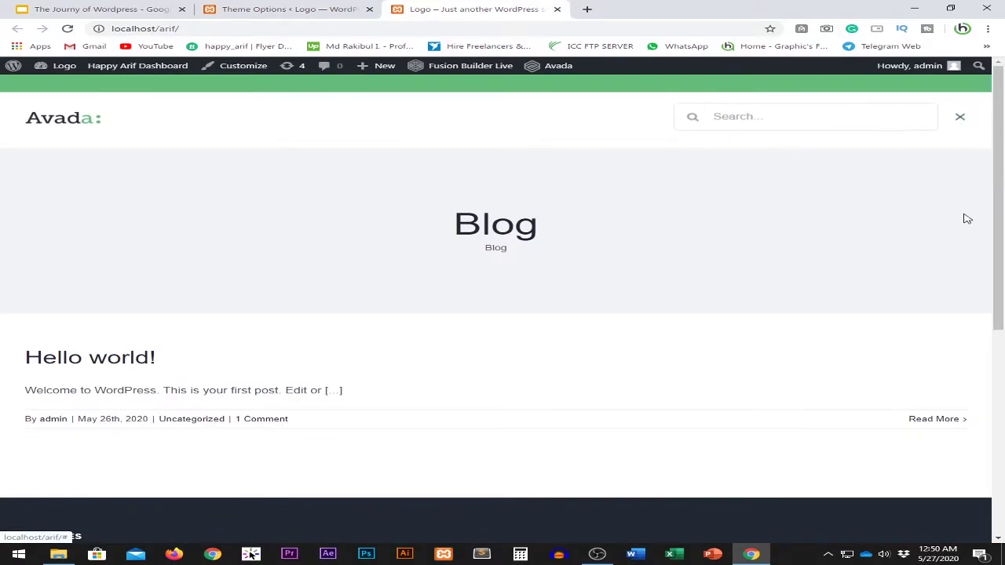
left_click(345, 8)
- Review the Main Menu Search Layout, Icon Circle Borders, Highlight Label Radius and dropdown color settings
scroll(588, 312, "up", 1)
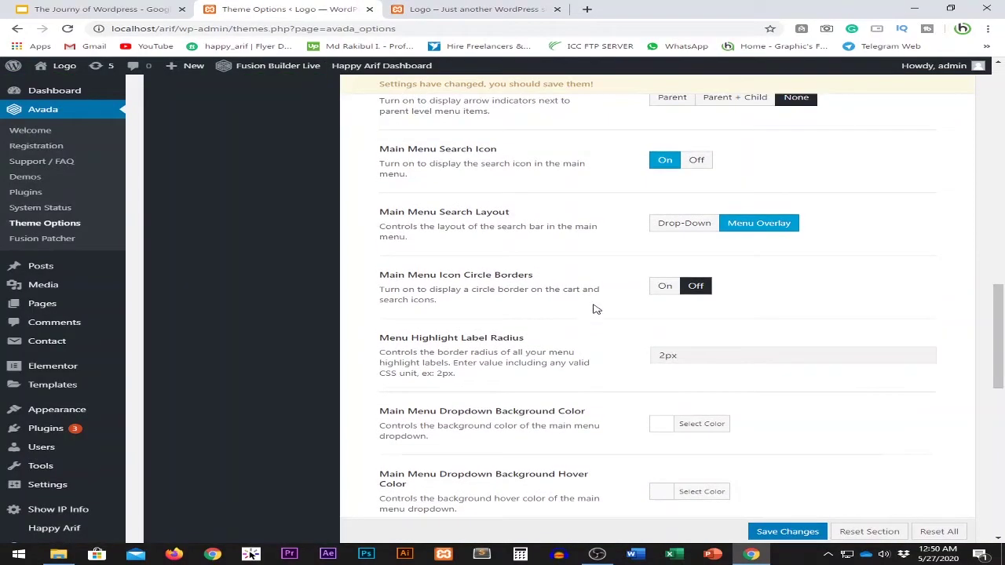
scroll(604, 303, "down", 1)
scroll(611, 302, "down", 2)
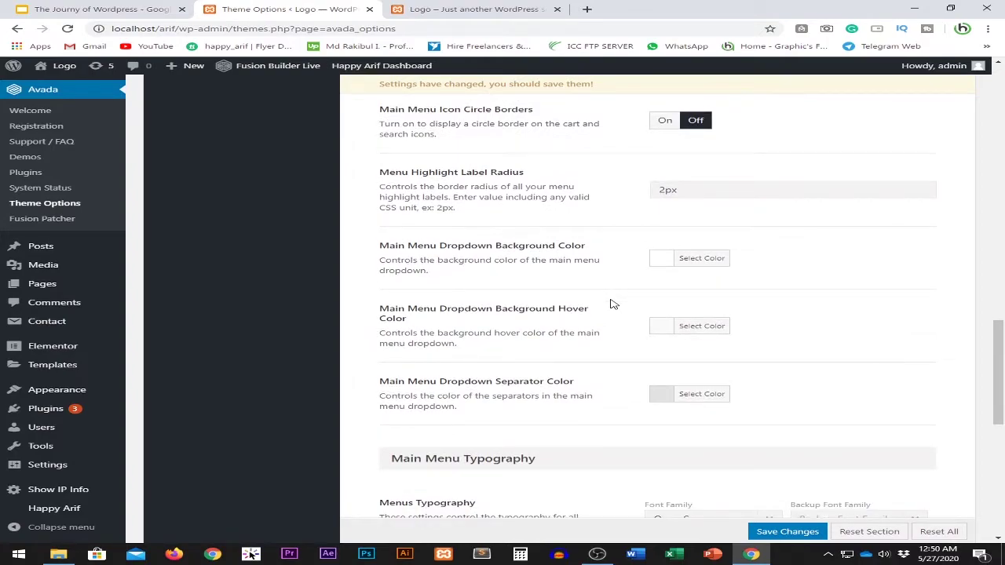
scroll(606, 301, "up", 3)
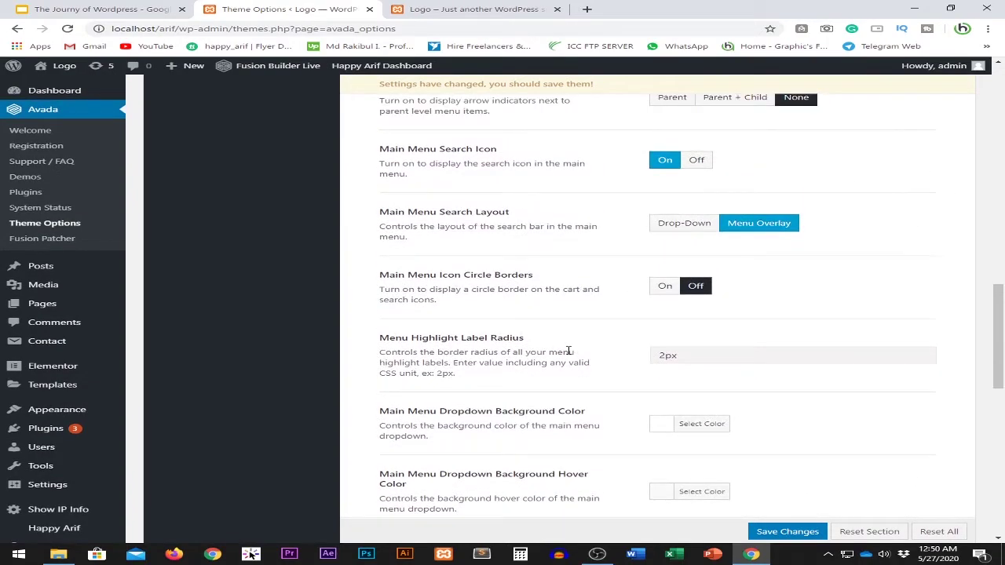
scroll(569, 353, "up", 1)
scroll(571, 356, "up", 2)
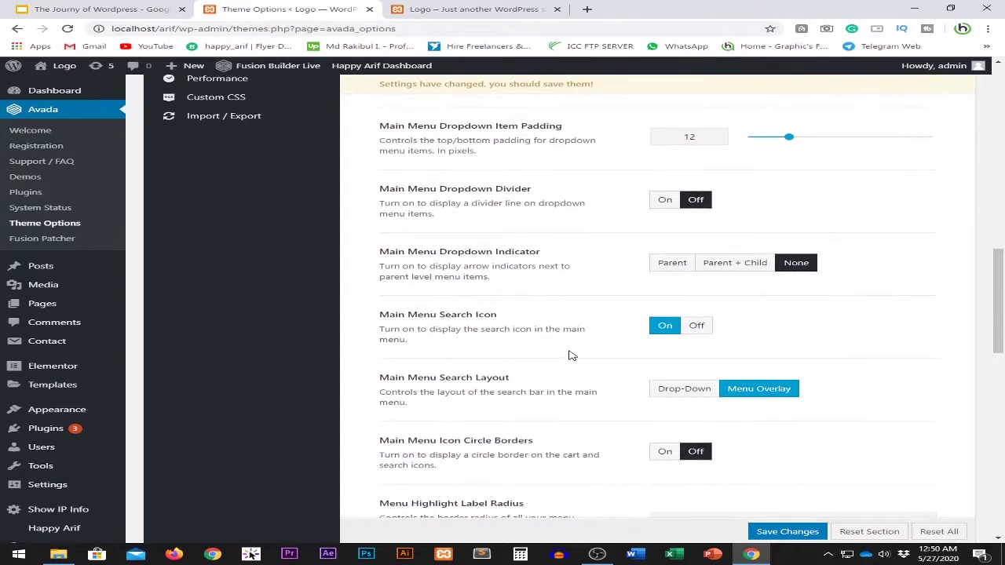
scroll(571, 356, "down", 7)
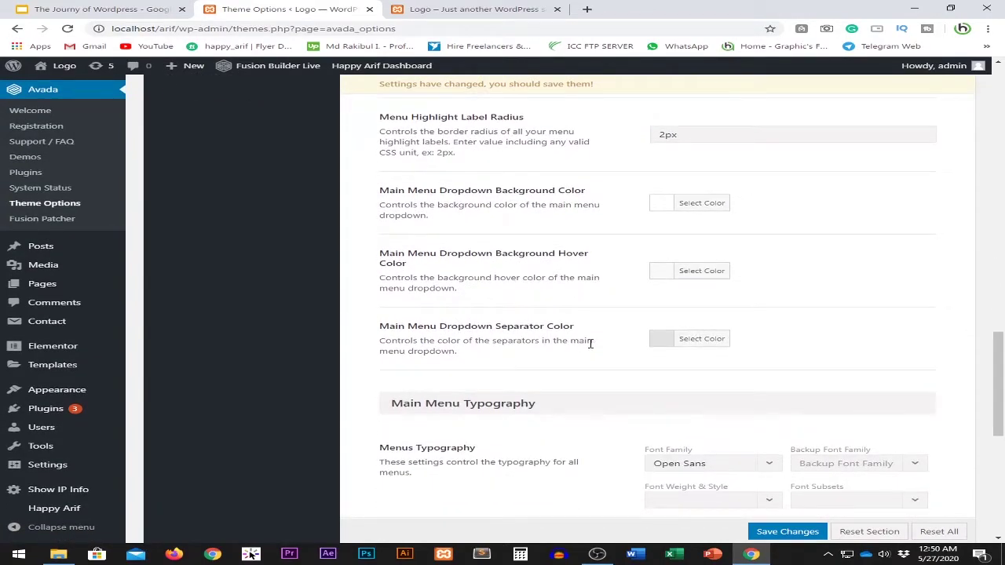
- Examine the Main Menu Typography section and view the font families offered for Menus Typography
scroll(590, 343, "down", 4)
left_click_drag(390, 185, 540, 191)
triple_click(490, 243)
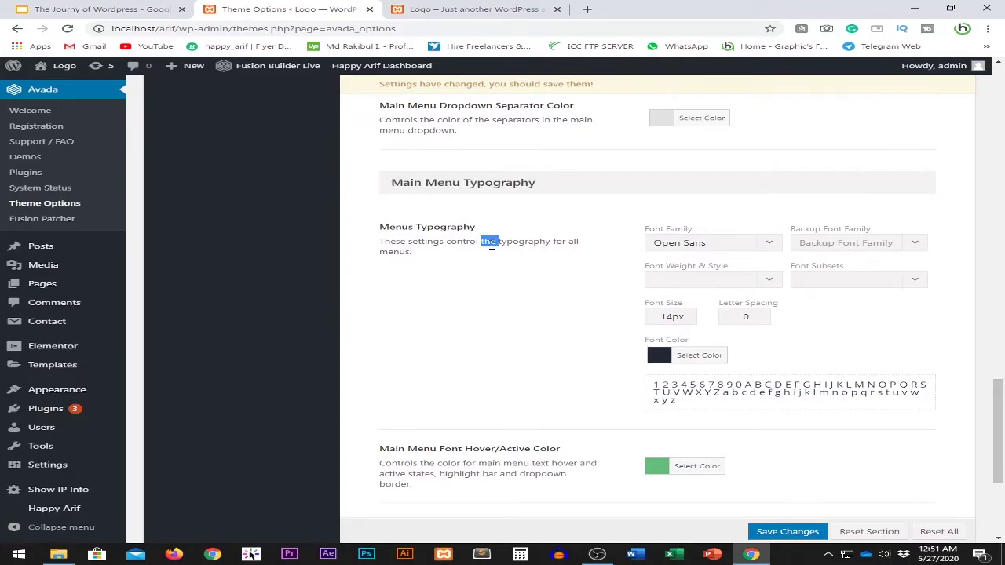
left_click(491, 280)
left_click(733, 245)
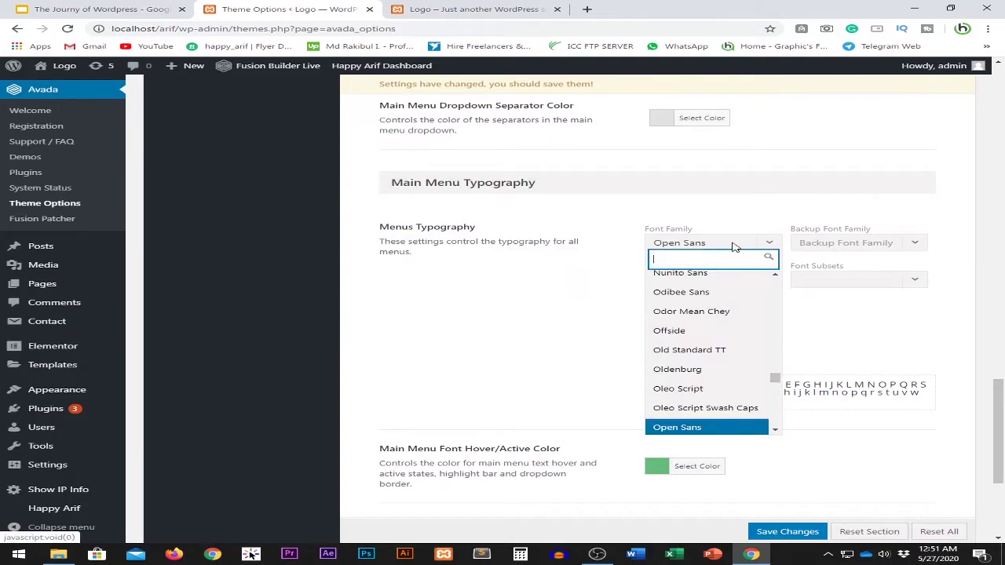
left_click(733, 248)
scroll(460, 307, "up", 1)
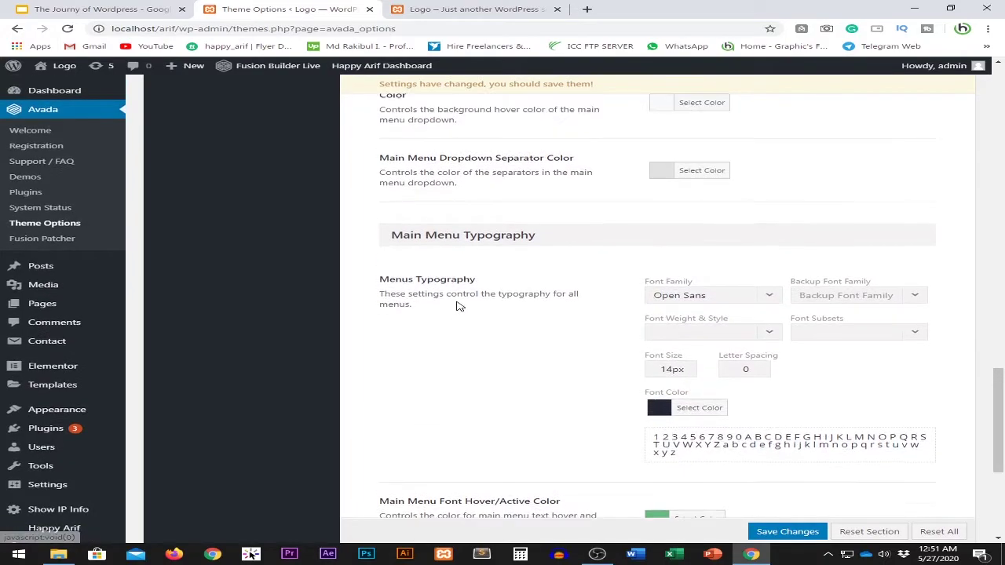
scroll(471, 288, "down", 2)
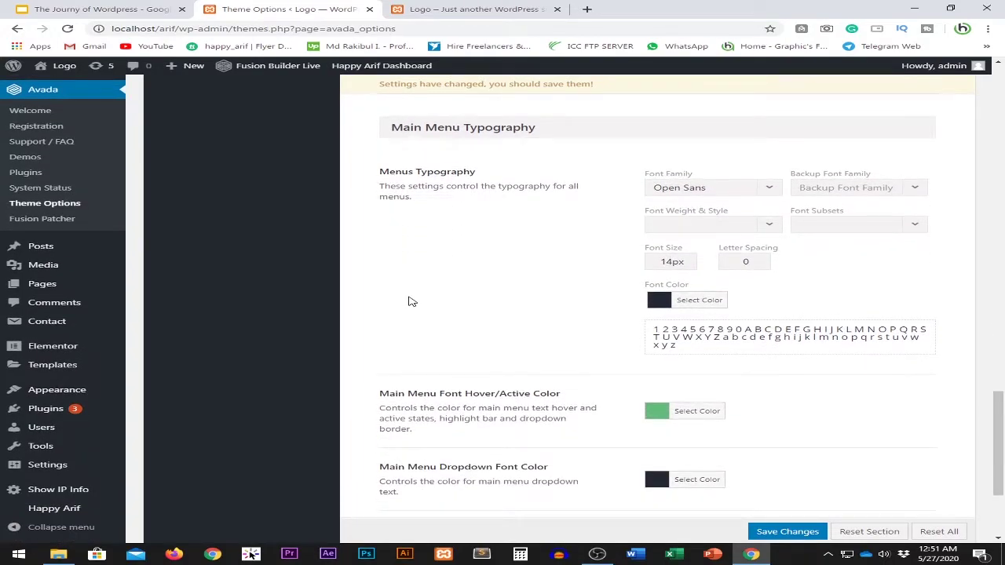
- Set the Menus Typography font family to Poppins
left_click(710, 189)
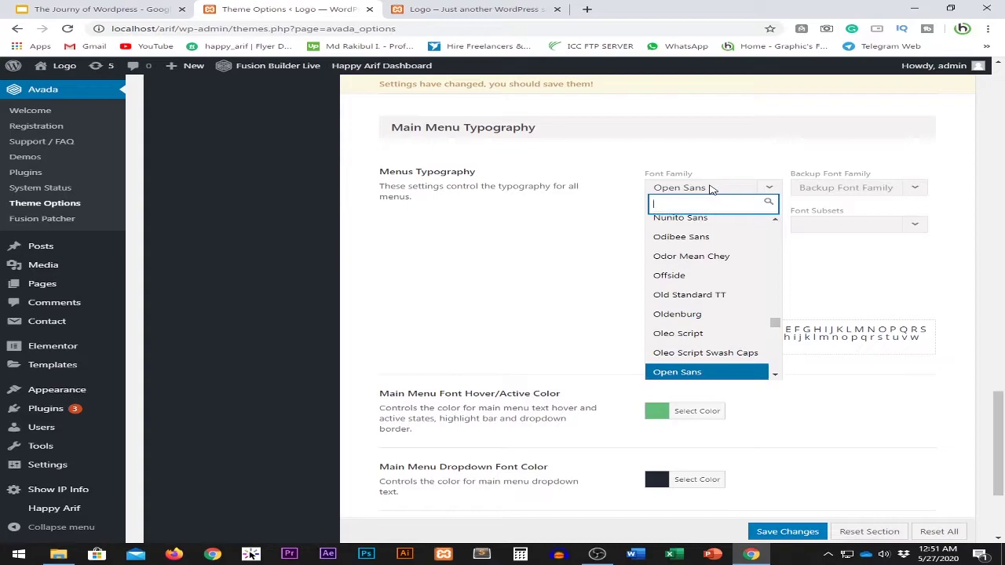
type("pop")
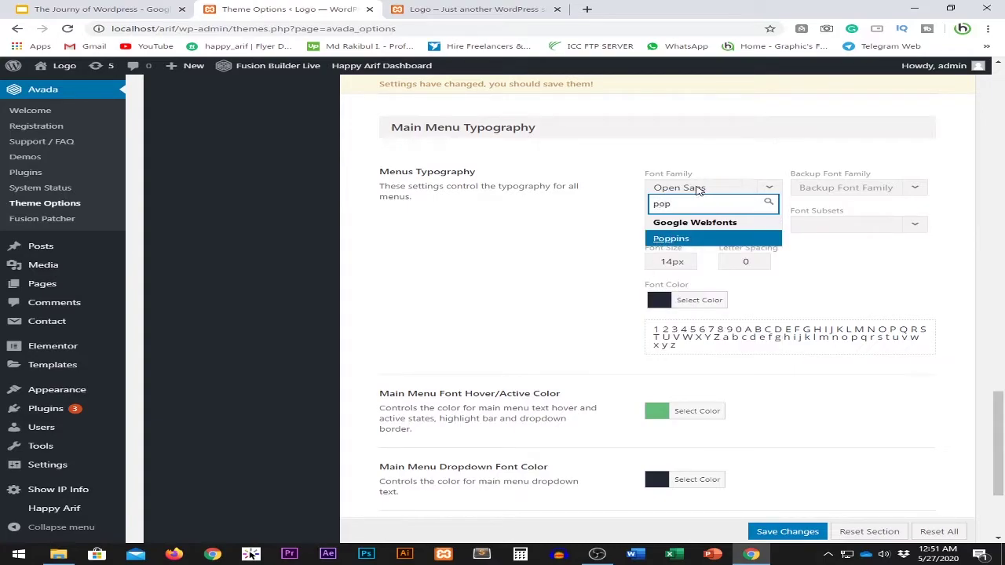
left_click(653, 239)
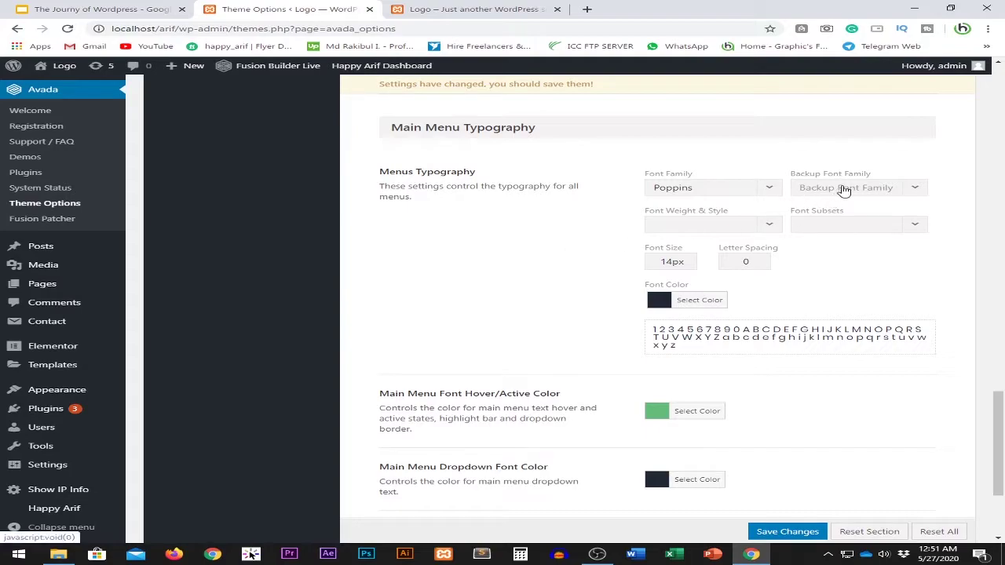
- View the Backup Font Family and Font Weight & Style choices for Menus Typography without selecting any
left_click(887, 190)
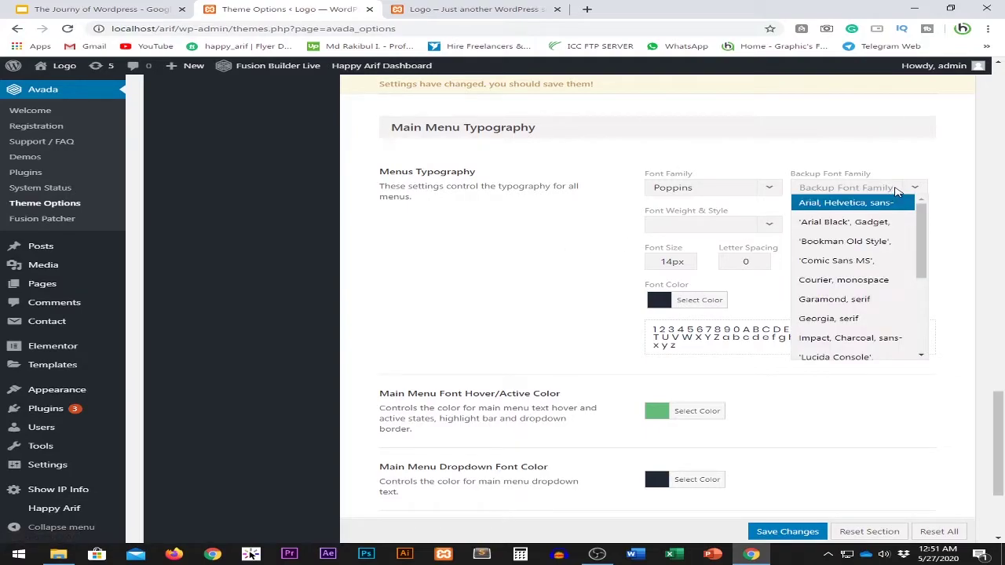
left_click(721, 224)
left_click(763, 224)
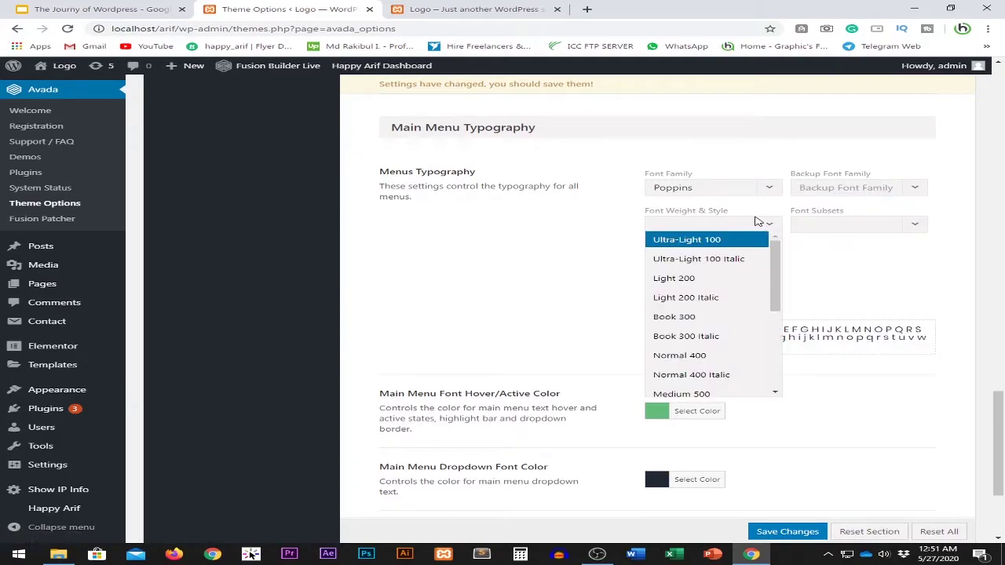
scroll(760, 310, "down", 3)
scroll(760, 310, "up", 3)
scroll(760, 305, "down", 1)
scroll(760, 305, "down", 3)
left_click(456, 289)
- Read the Main Menu Font Hover/Active Color setting, compare it with the live site's menu, and review the remaining font settings
scroll(458, 291, "down", 2)
left_click_drag(400, 230, 475, 229)
left_click(520, 239)
left_click(468, 9)
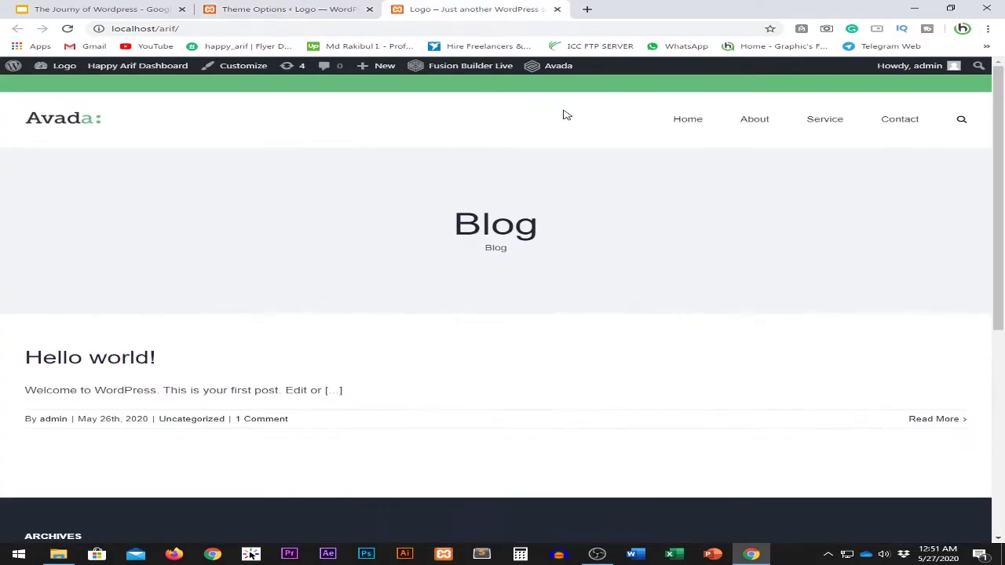
left_click(291, 7)
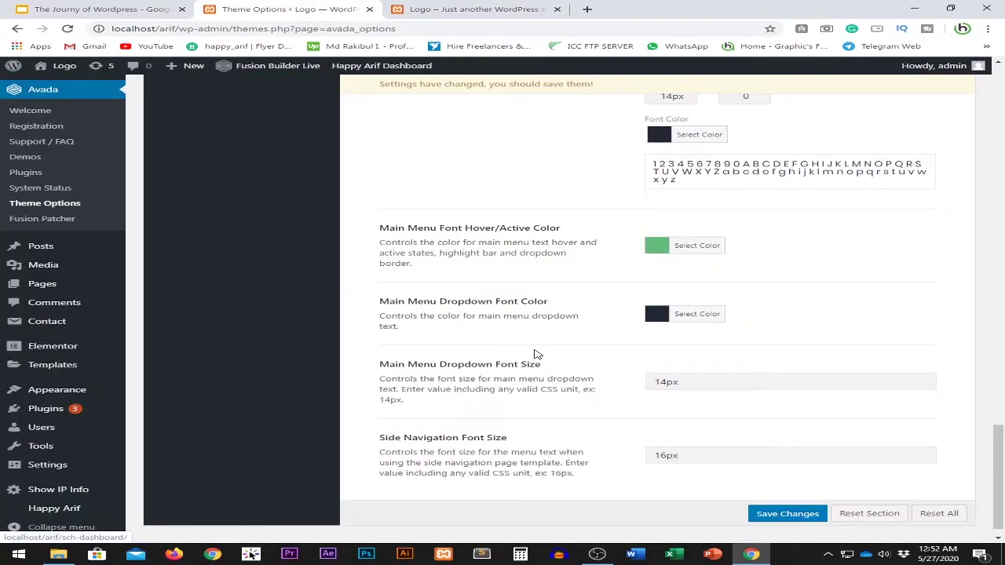
scroll(537, 355, "down", 1)
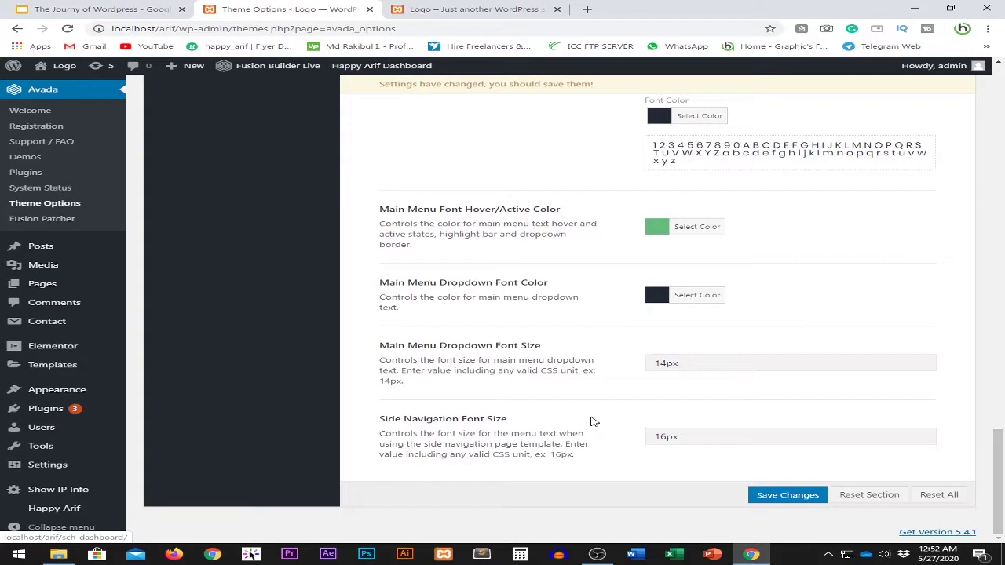
- Open the Flyout Menu settings and read the note on when its options are available
scroll(594, 421, "up", 15)
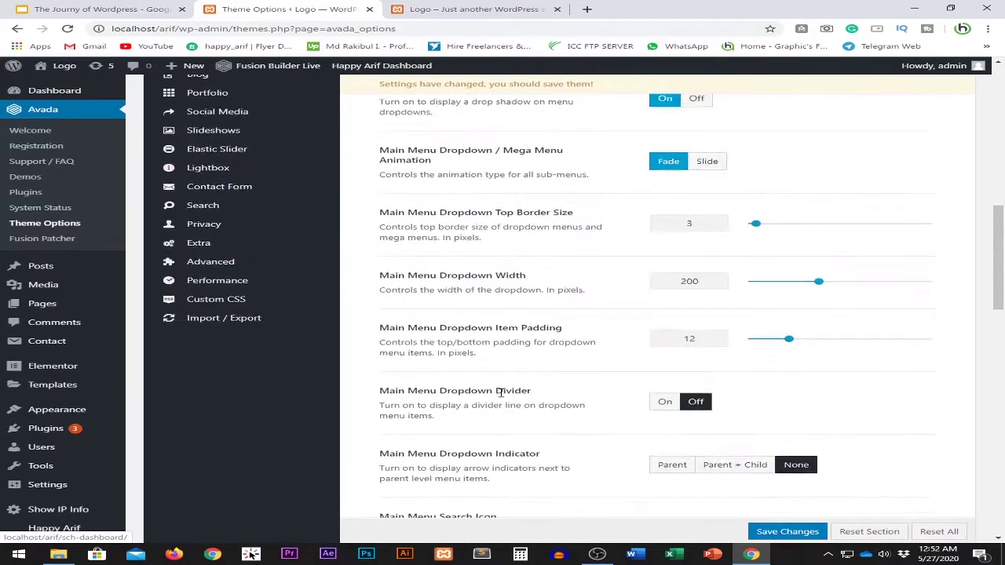
scroll(506, 392, "up", 6)
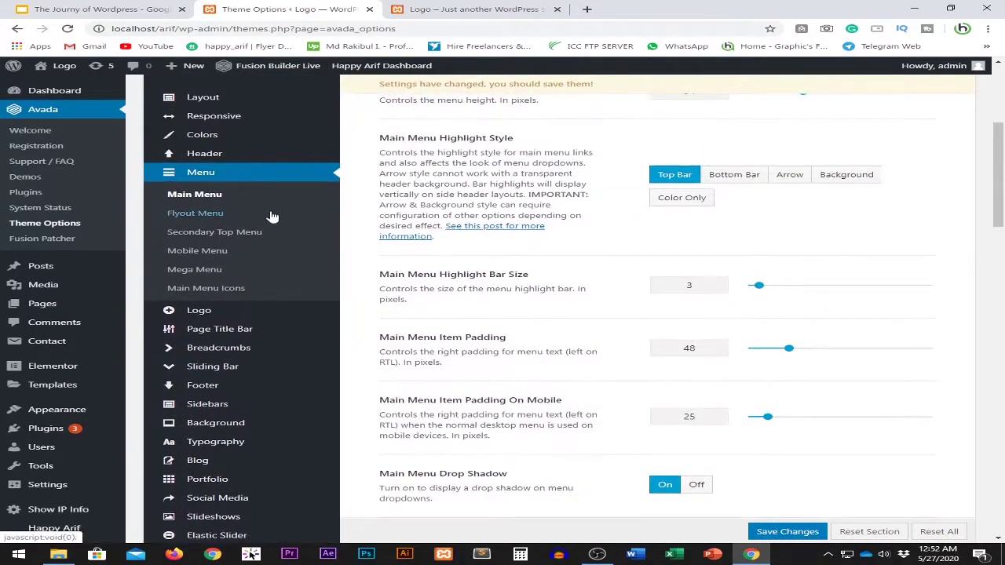
left_click(211, 220)
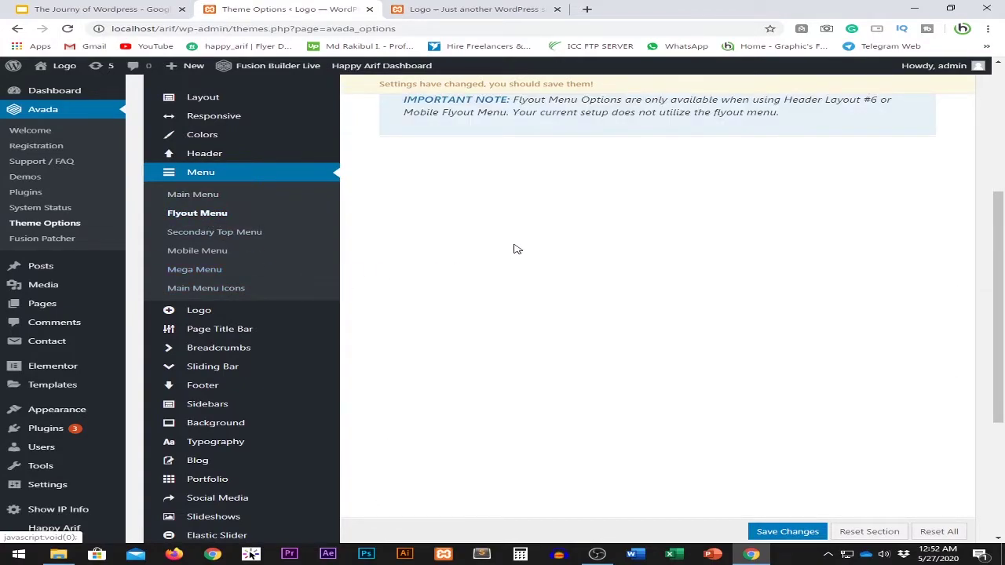
scroll(531, 304, "up", 3)
scroll(537, 301, "down", 2)
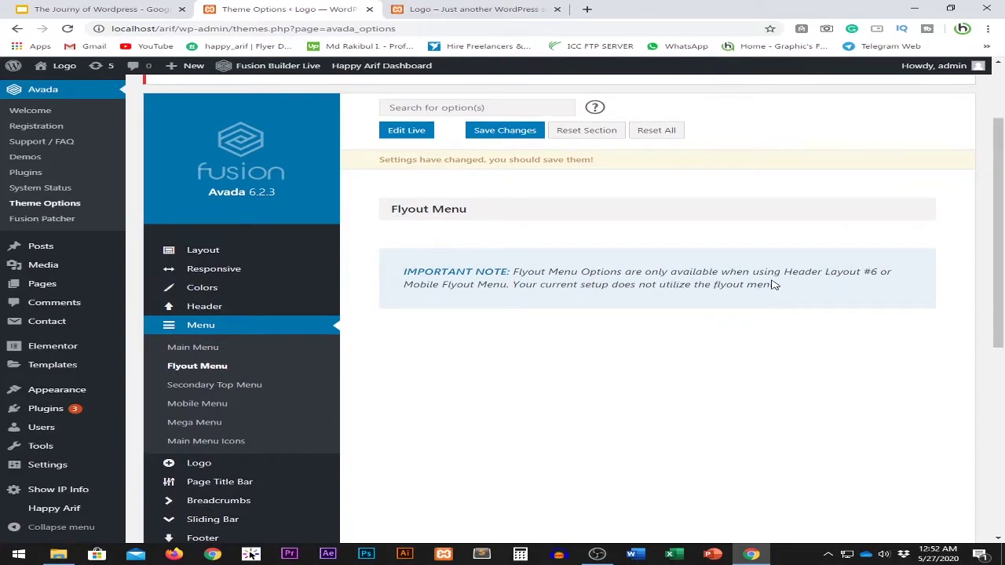
scroll(661, 312, "down", 2)
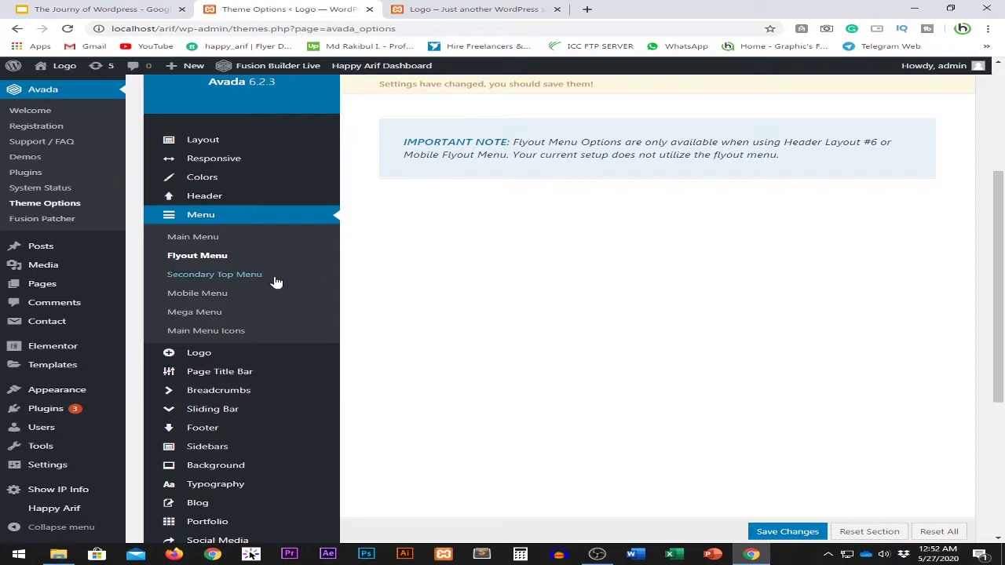
- Open the Secondary Top Menu settings and read the dropdown width, divider color and dropdown background color options
left_click(249, 276)
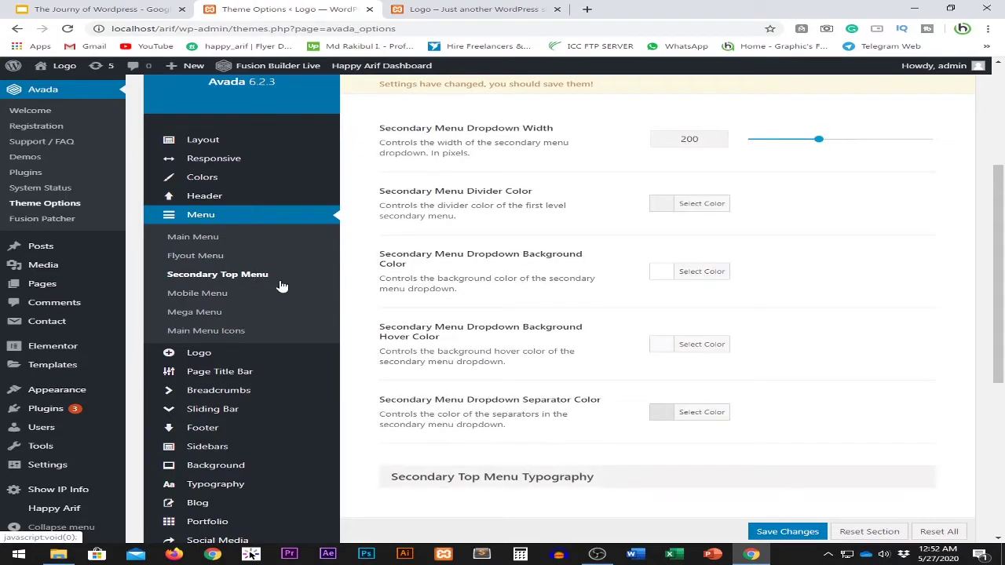
scroll(478, 326, "up", 2)
scroll(496, 302, "down", 3)
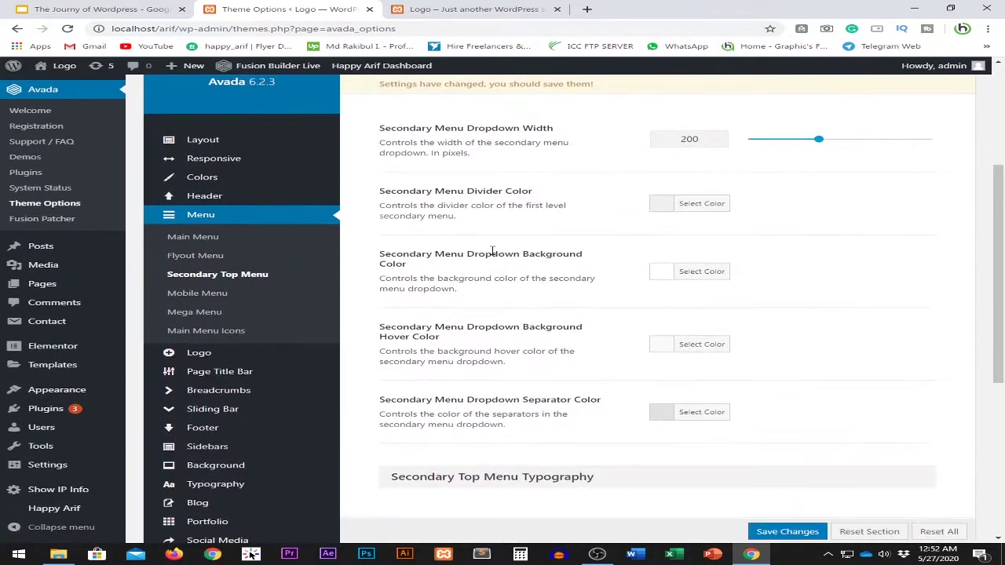
left_click_drag(379, 196, 530, 191)
double_click(531, 192)
triple_click(530, 191)
triple_click(507, 253)
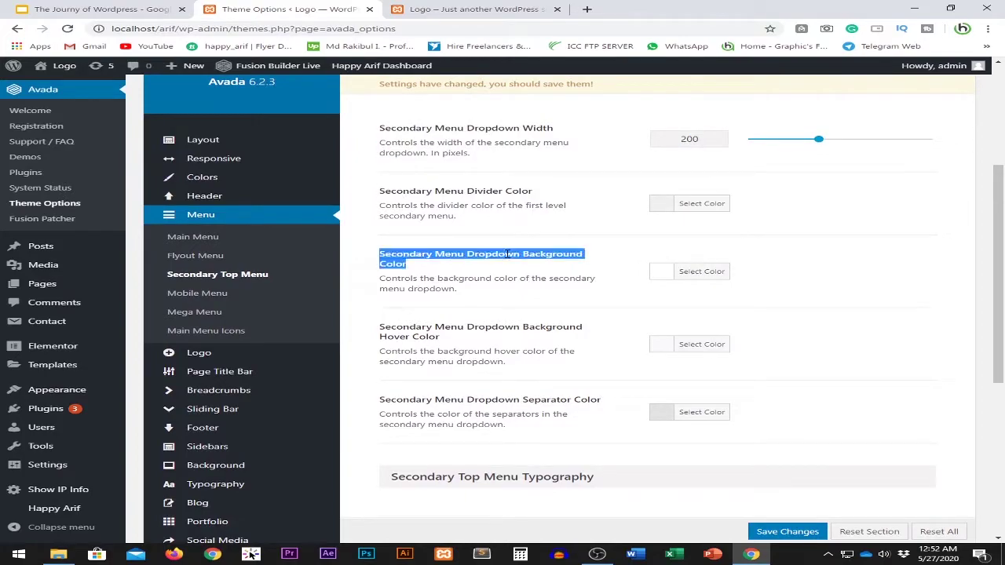
left_click(507, 253)
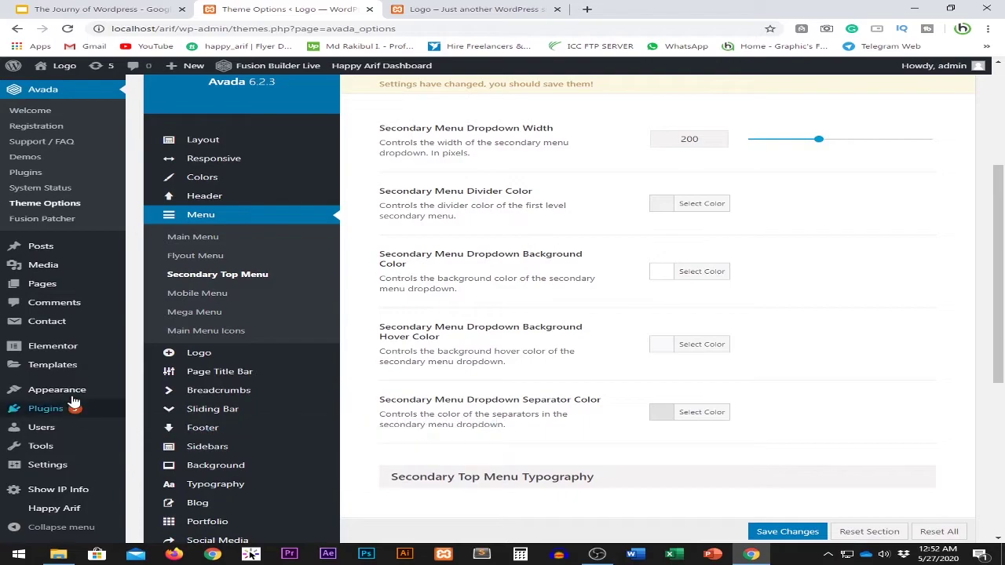
mouse_move(68, 389)
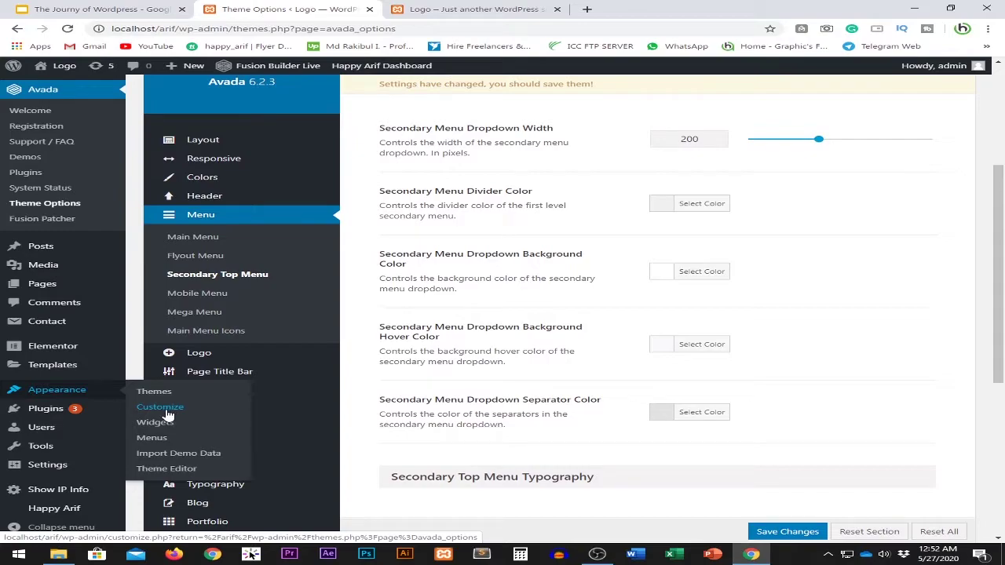
scroll(506, 393, "up", 2)
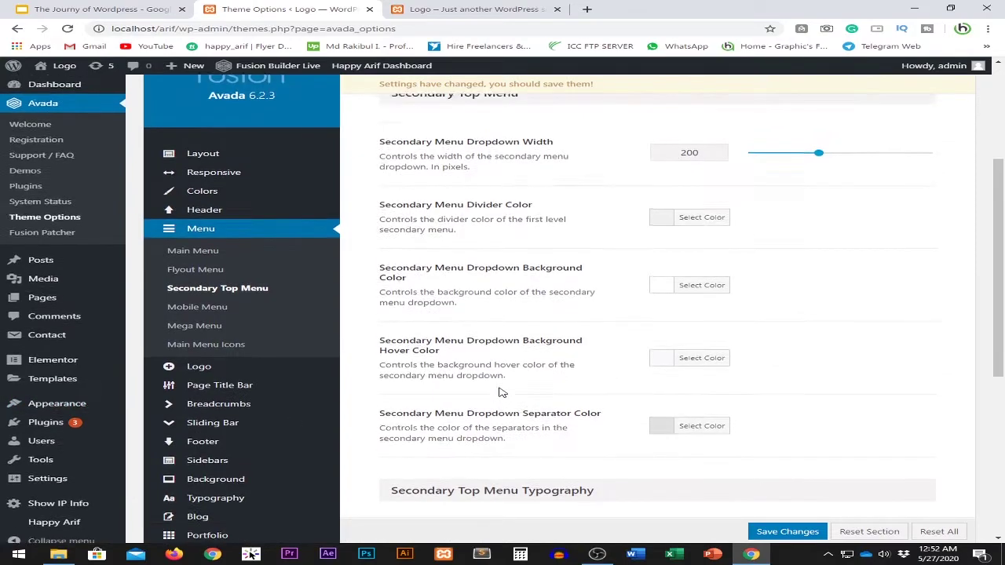
- Review the secondary menu's hover and separator colors, plus the font size, line height and font colors under Secondary Top Menu Typography
scroll(500, 388, "down", 3)
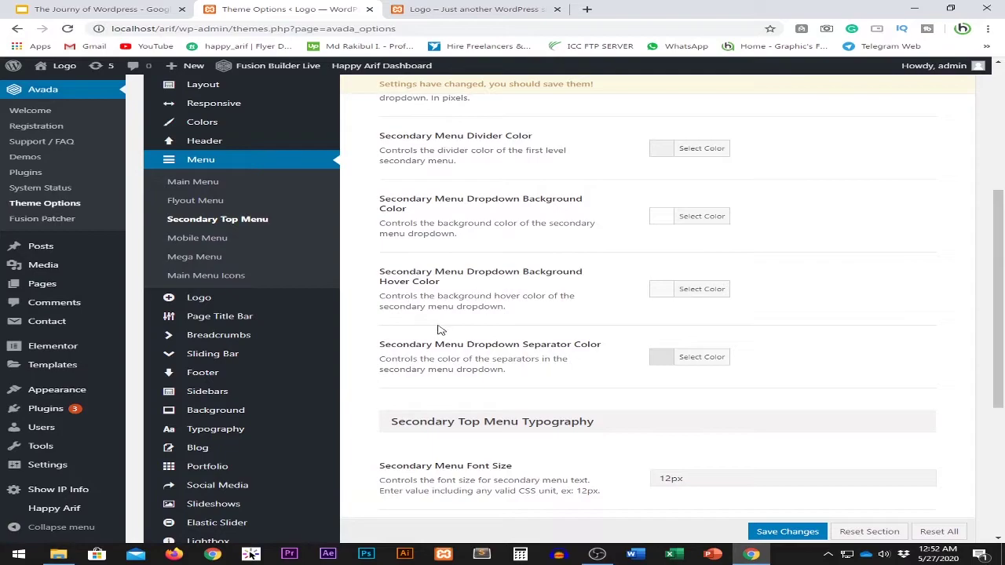
scroll(516, 340, "down", 2)
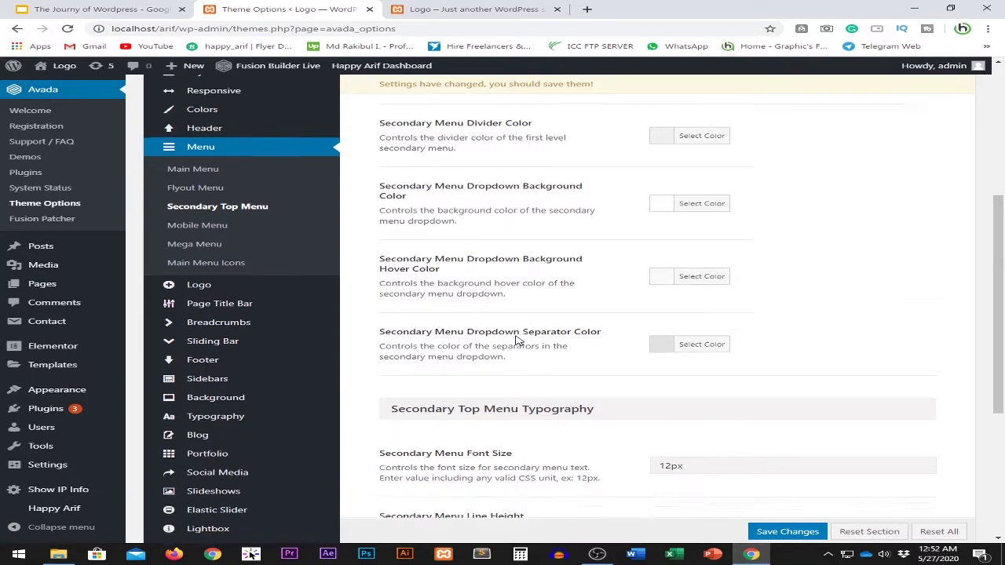
scroll(515, 340, "up", 3)
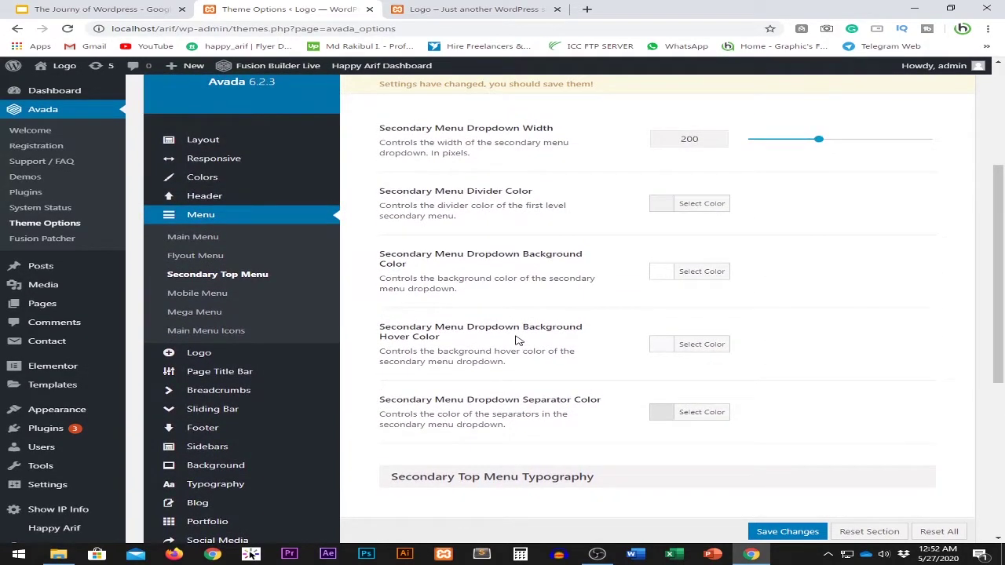
scroll(516, 340, "down", 3)
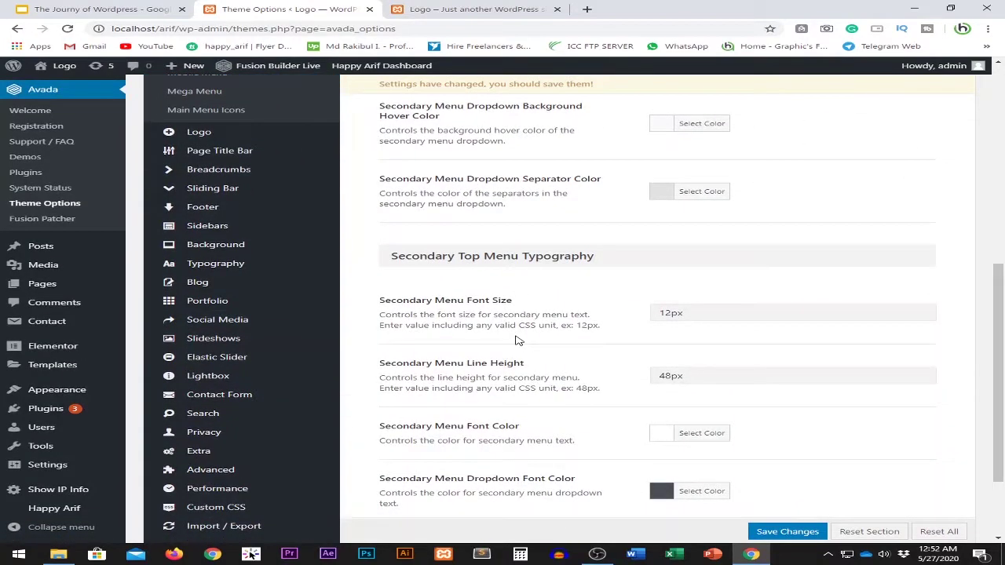
scroll(516, 340, "up", 2)
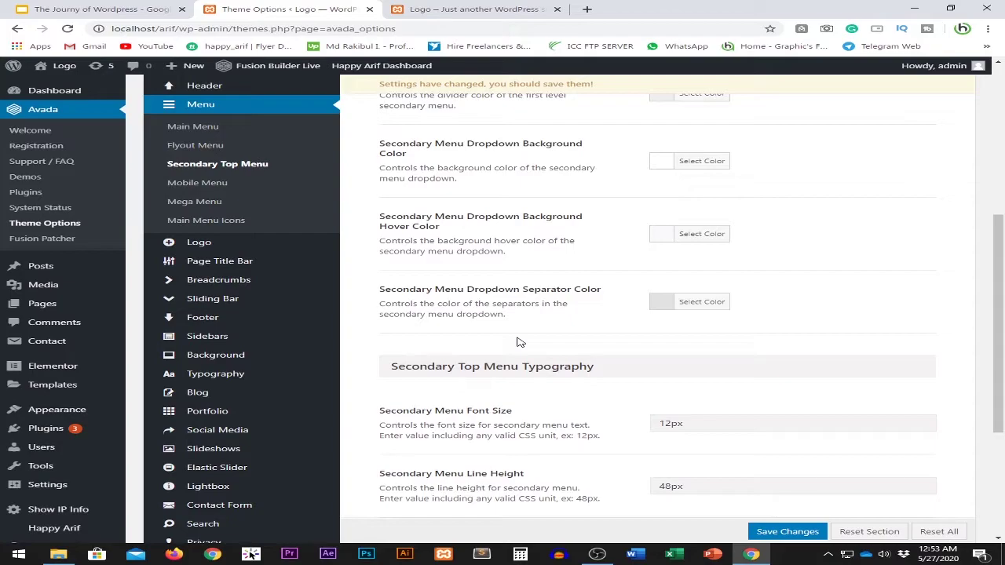
scroll(518, 342, "down", 2)
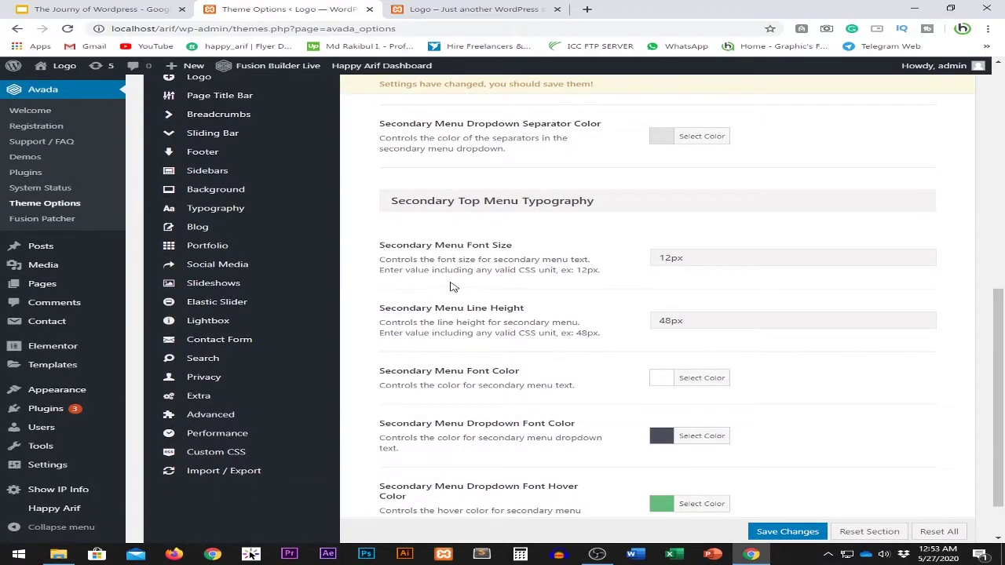
left_click_drag(390, 246, 493, 248)
scroll(550, 298, "down", 1)
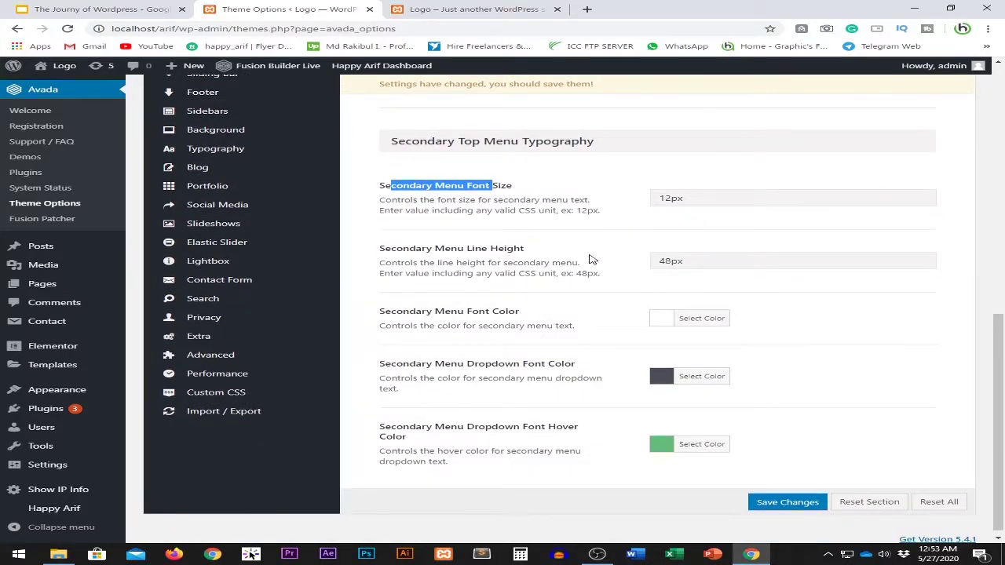
left_click_drag(450, 248, 514, 250)
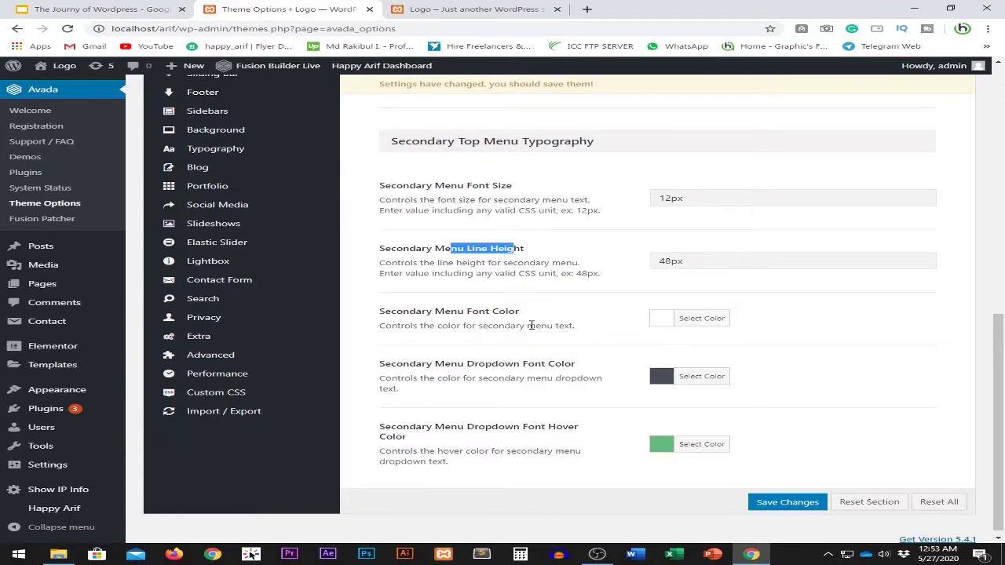
scroll(550, 460, "up", 4)
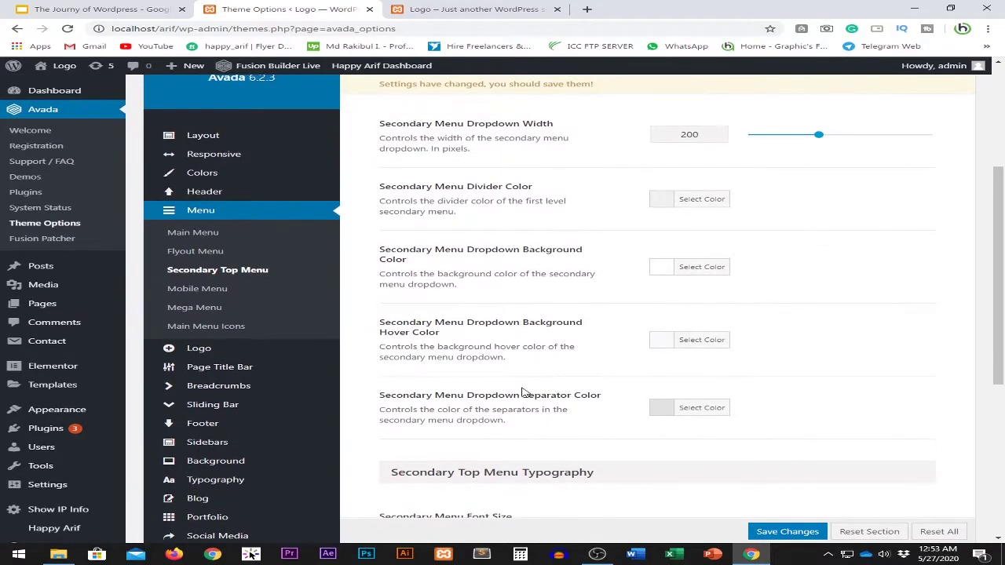
- Open the Mobile Menu settings and look through the options from Mobile Menu Design Style to Mobile Menu Typography
left_click(197, 289)
scroll(552, 328, "up", 2)
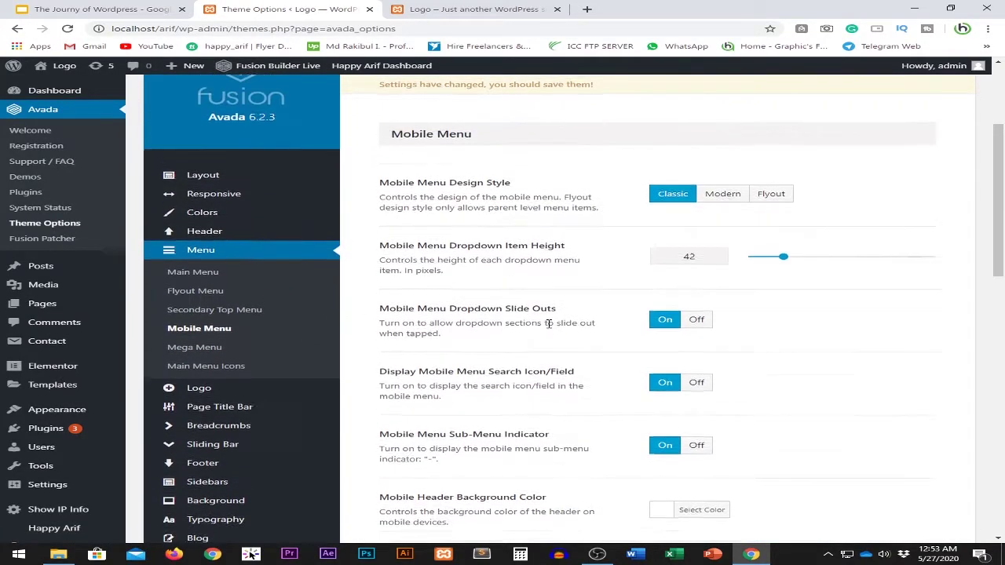
scroll(559, 330, "down", 3)
scroll(562, 340, "down", 7)
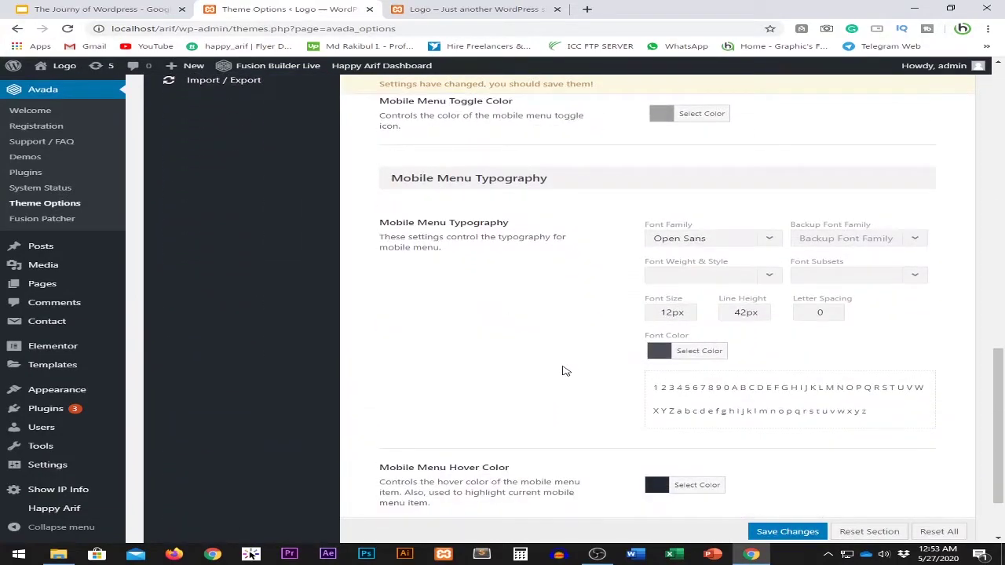
- Check the Mobile Menu Typography font family field without changing it, and review the mobile menu color and display settings again
left_click(713, 240)
left_click(715, 240)
scroll(489, 393, "up", 3)
scroll(509, 389, "down", 3)
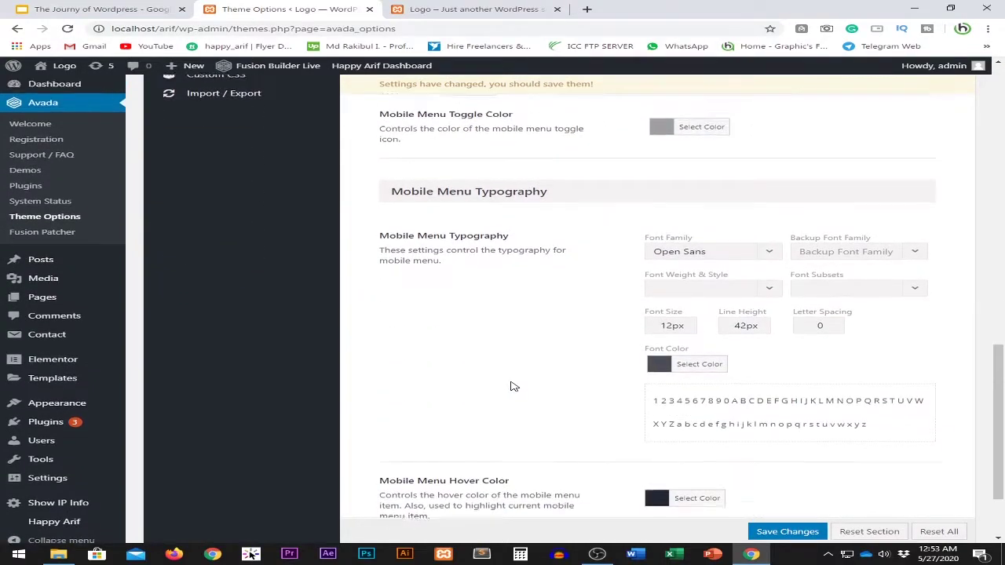
scroll(511, 385, "up", 1)
scroll(532, 388, "up", 4)
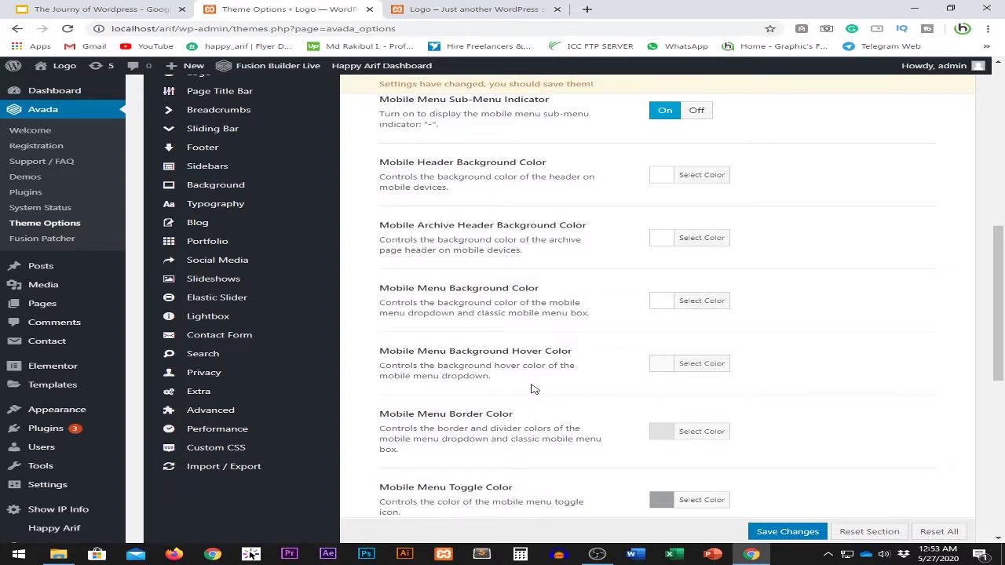
scroll(533, 389, "up", 6)
scroll(495, 389, "down", 2)
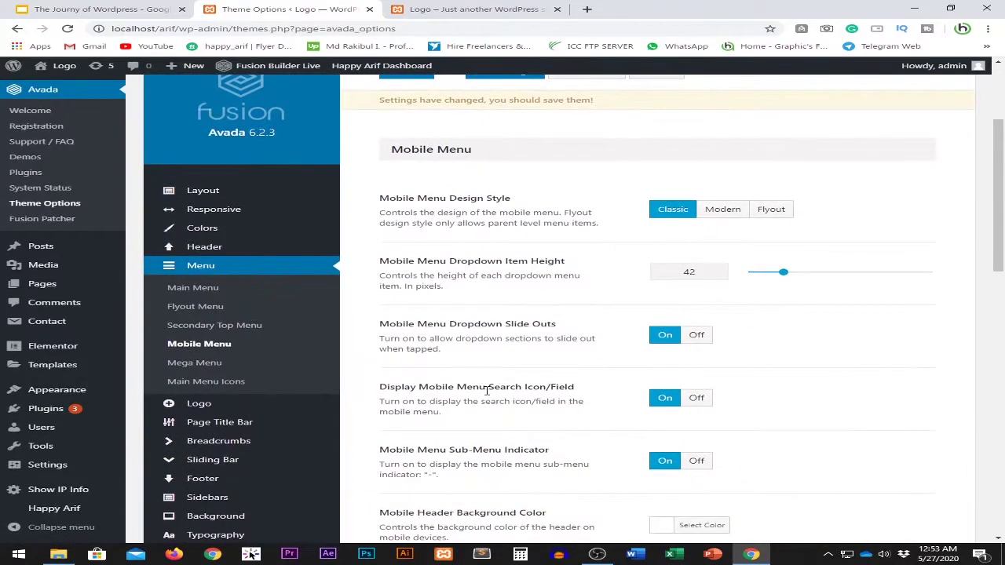
- Open the Mega Menu settings and read the max-width, column title size, dropdown item padding and item divider options
left_click(210, 370)
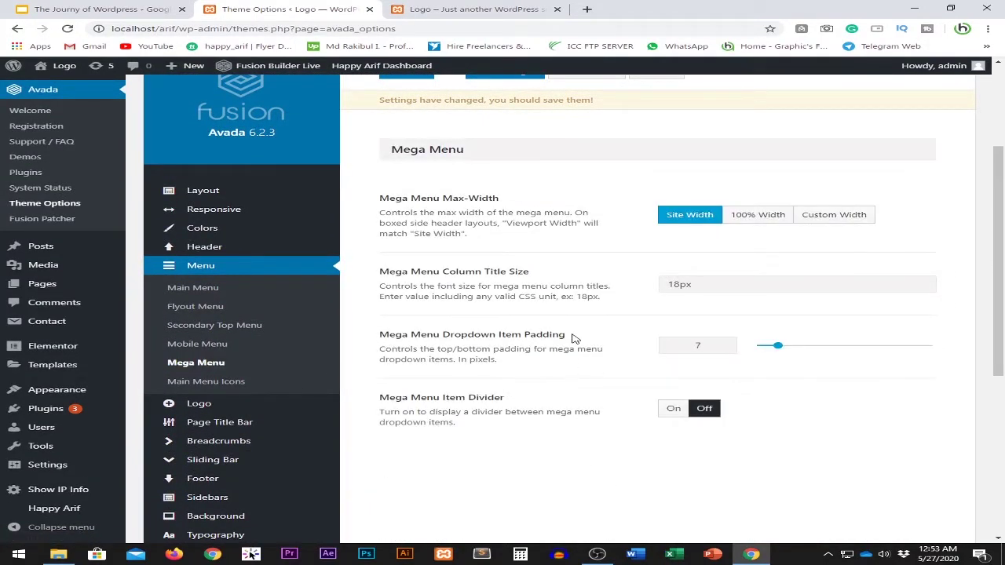
scroll(738, 244, "down", 1)
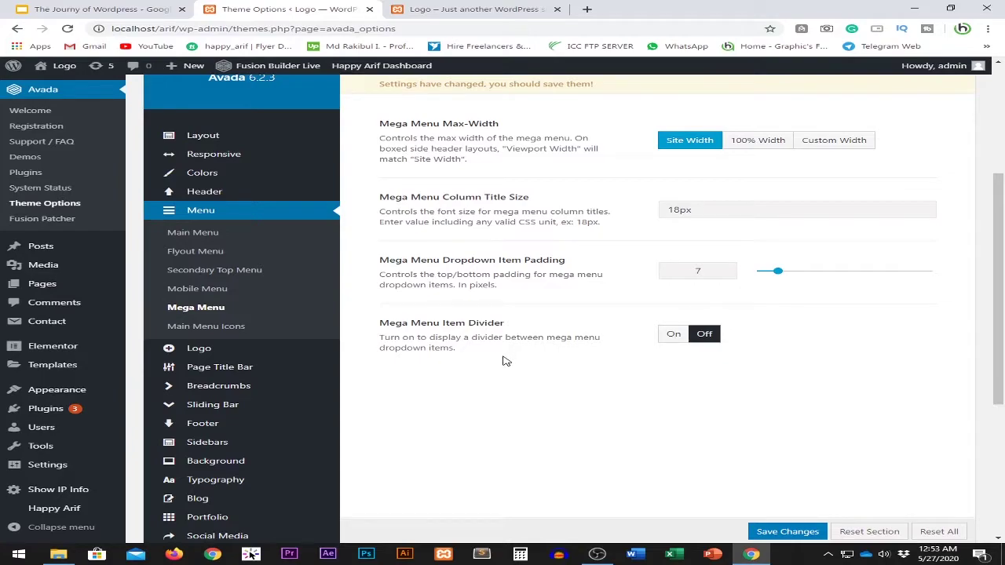
left_click_drag(380, 322, 477, 325)
left_click(519, 336)
- Open the Main Menu Icons settings, read the icon position option and compare it with the live site's menu
left_click(208, 336)
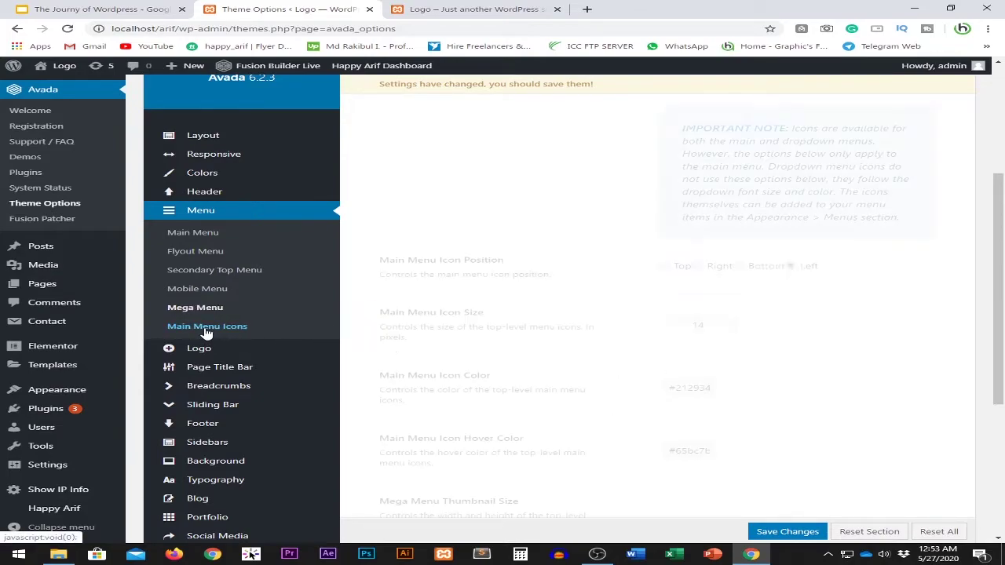
mouse_move(199, 348)
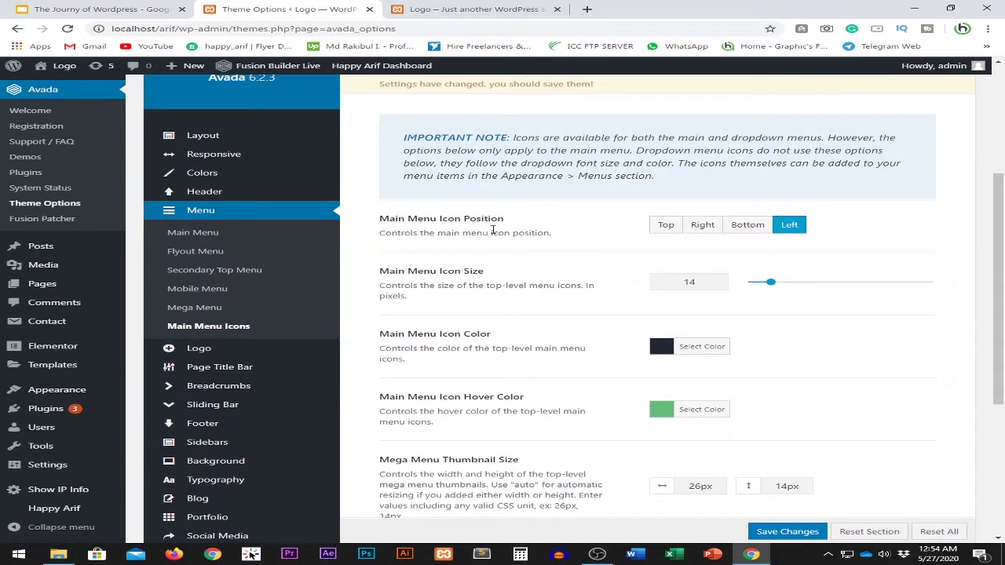
left_click(471, 9)
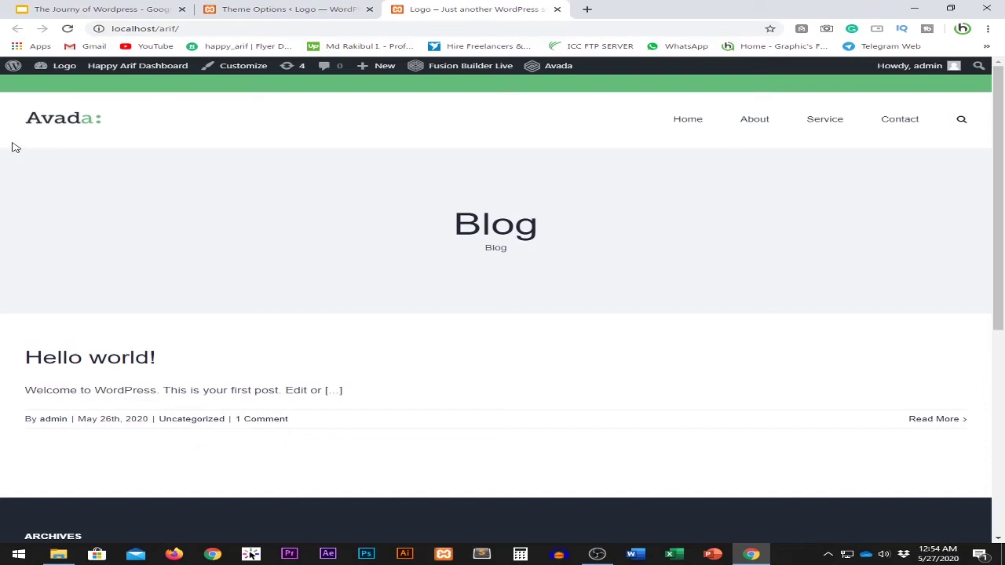
left_click(294, 8)
- Read the Main Menu Icon Size setting and check the menu on the live site against it
scroll(658, 323, "down", 1)
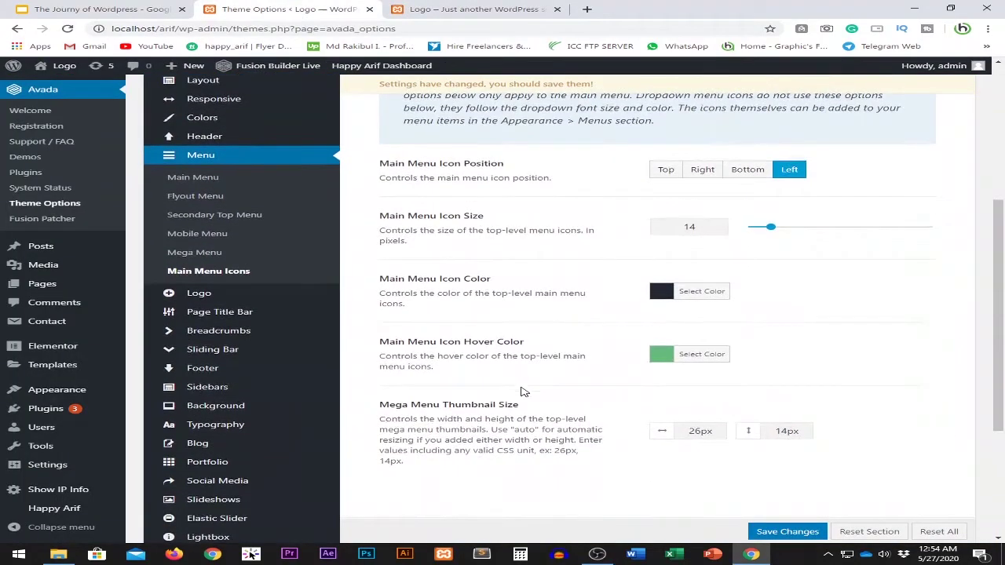
left_click_drag(385, 215, 476, 214)
left_click(492, 225)
left_click(471, 9)
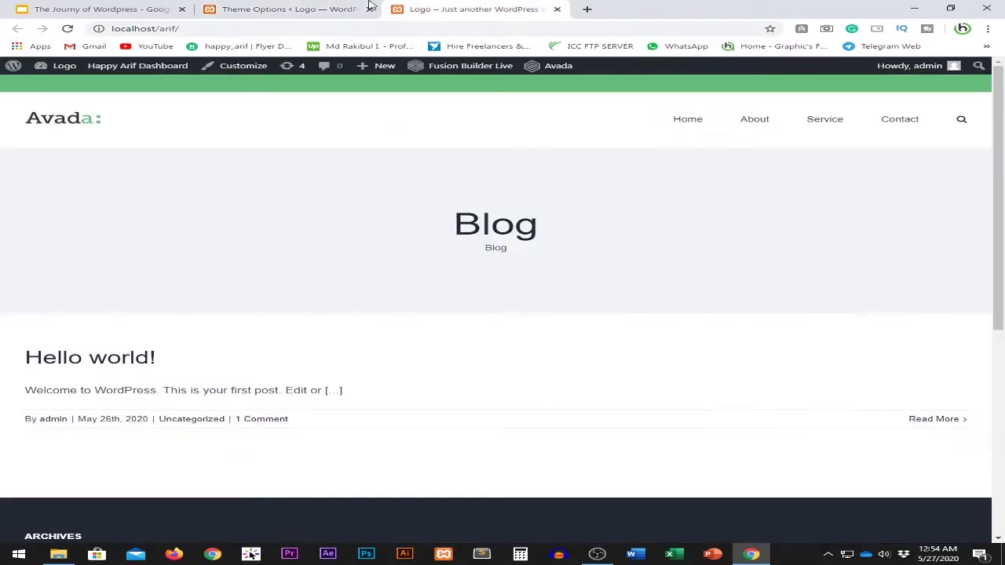
left_click(275, 6)
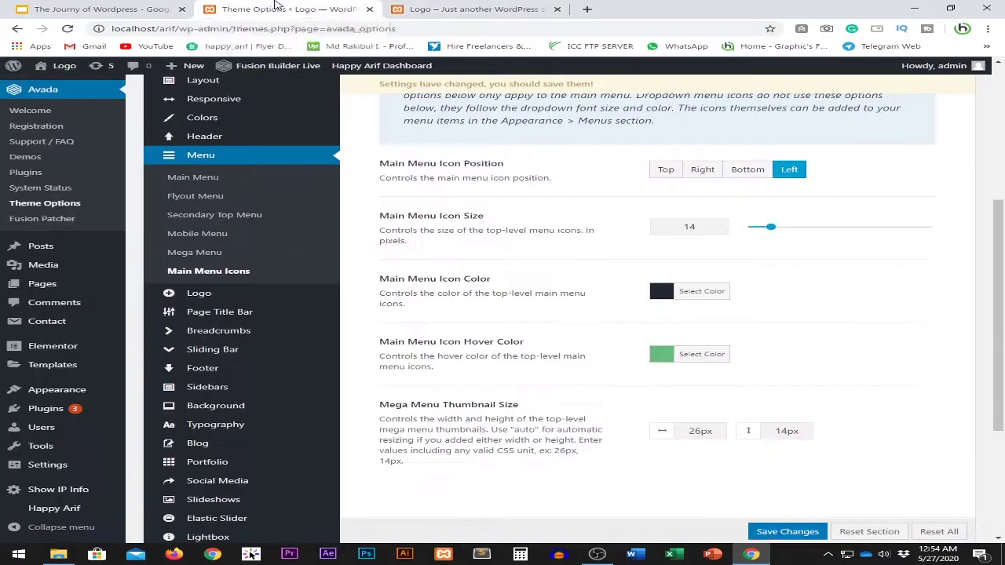
- Review the Main Menu Icons note, the icon position, size, color and hover color options, and the Mega Menu Thumbnail Size
scroll(658, 333, "up", 2)
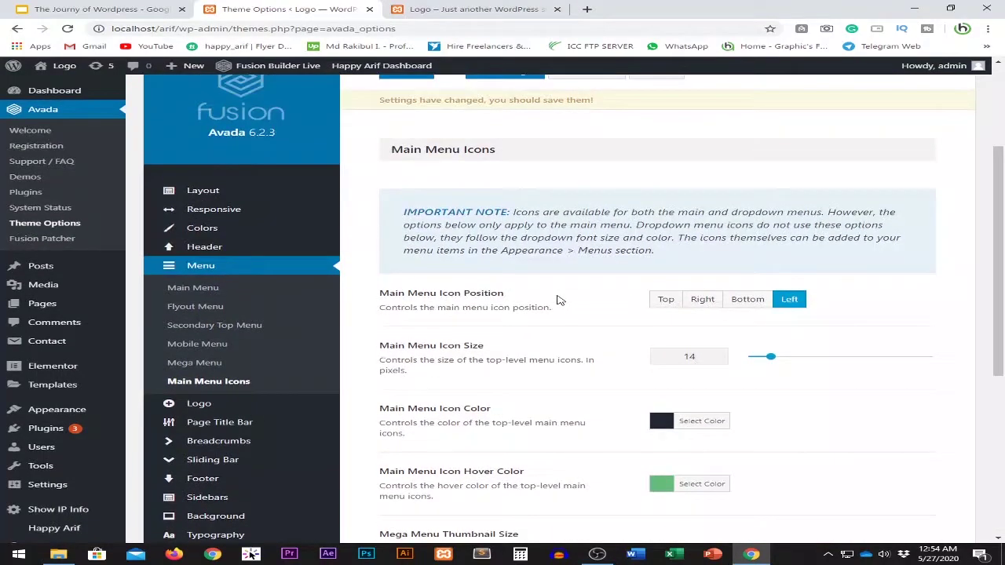
scroll(658, 395, "down", 2)
mouse_move(203, 300)
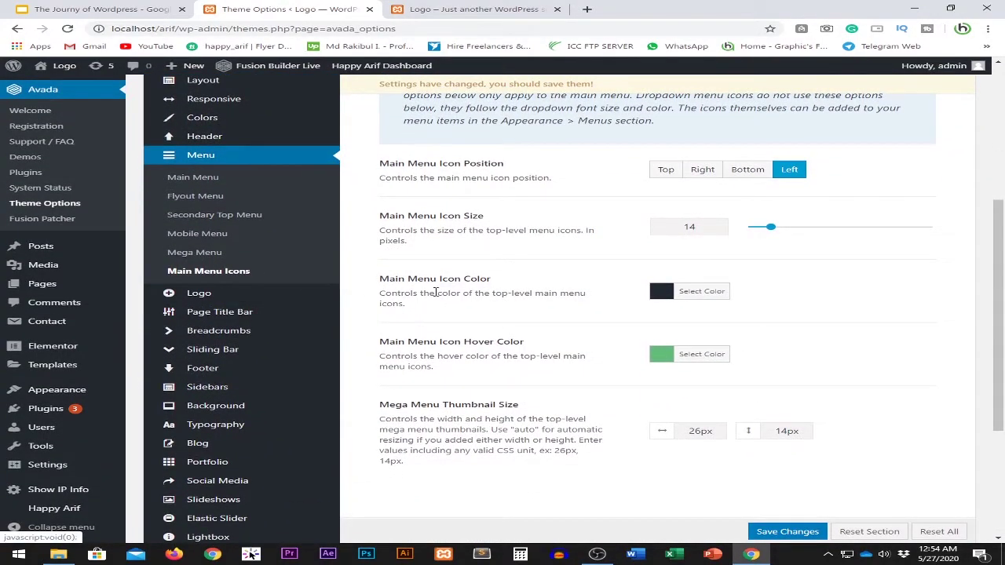
scroll(440, 293, "up", 2)
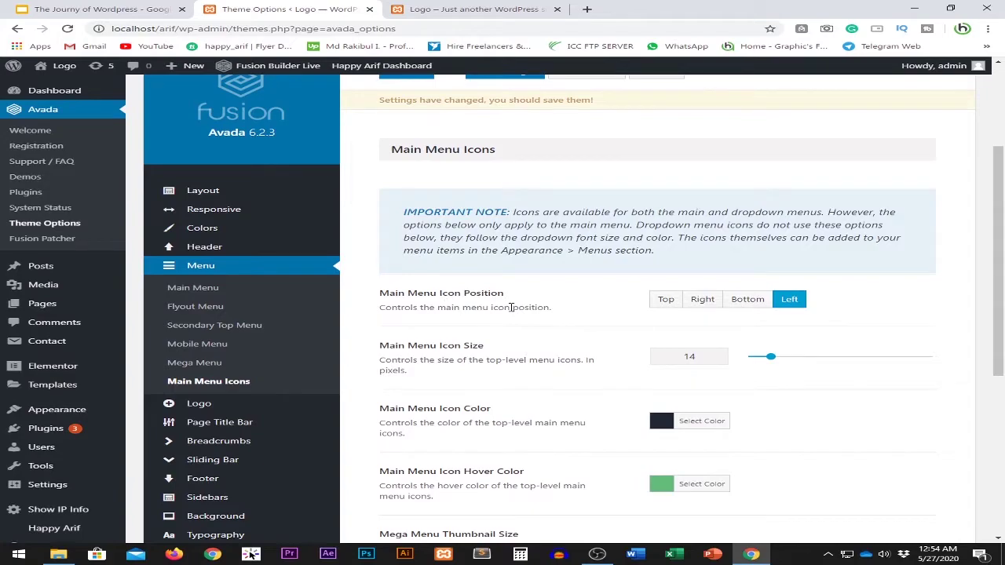
scroll(511, 307, "down", 2)
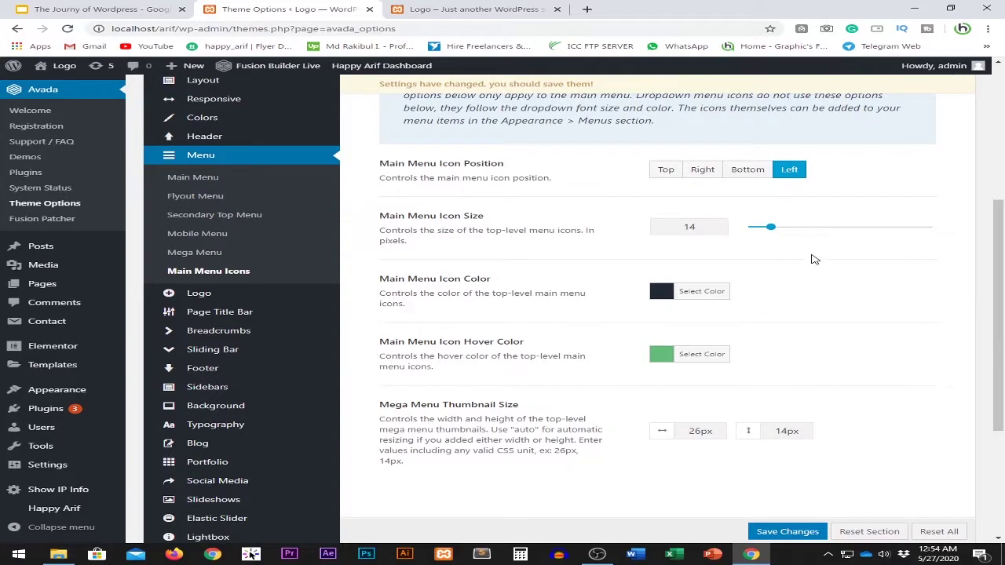
scroll(442, 289, "down", 1)
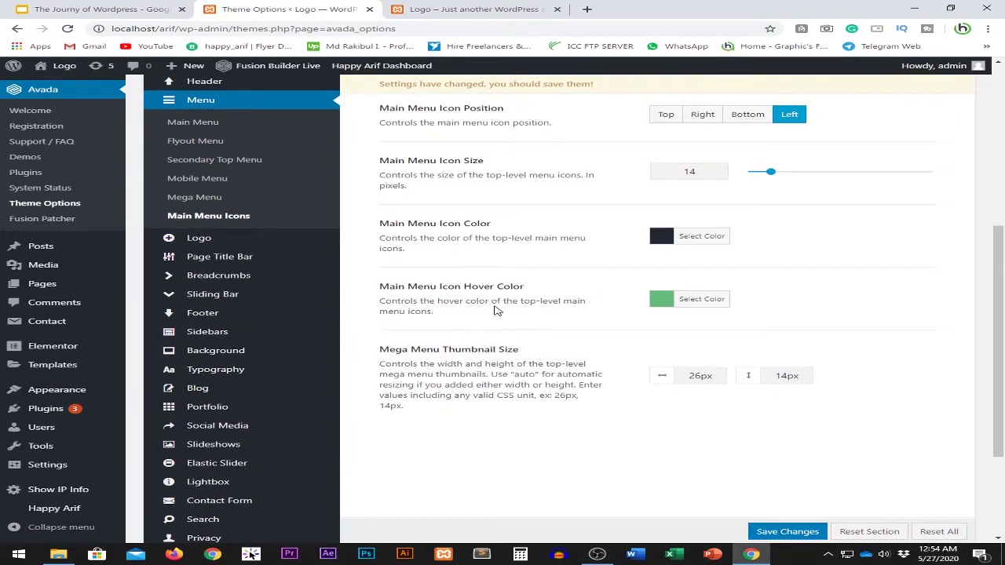
scroll(495, 310, "down", 1)
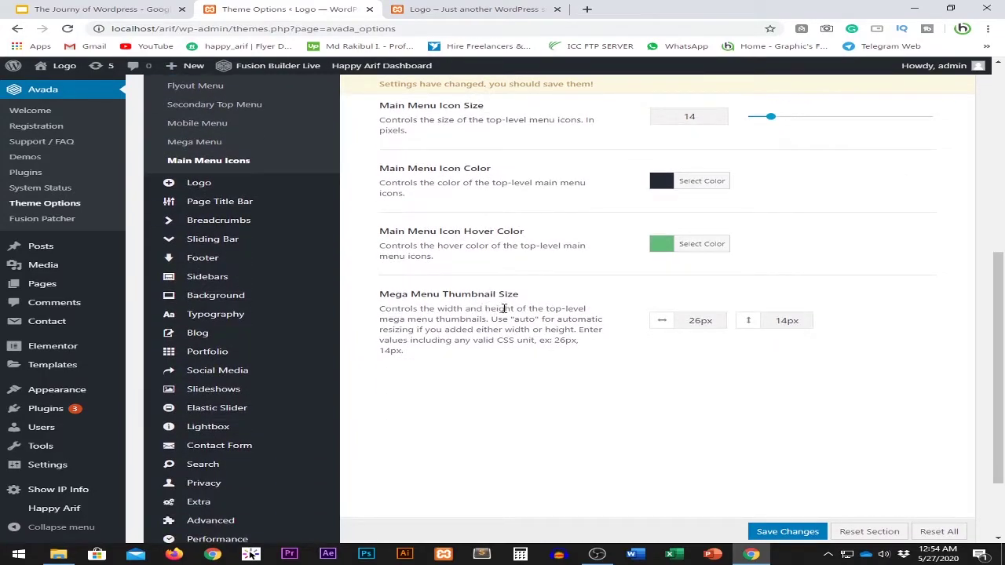
double_click(700, 320)
left_click(692, 376)
scroll(565, 400, "up", 3)
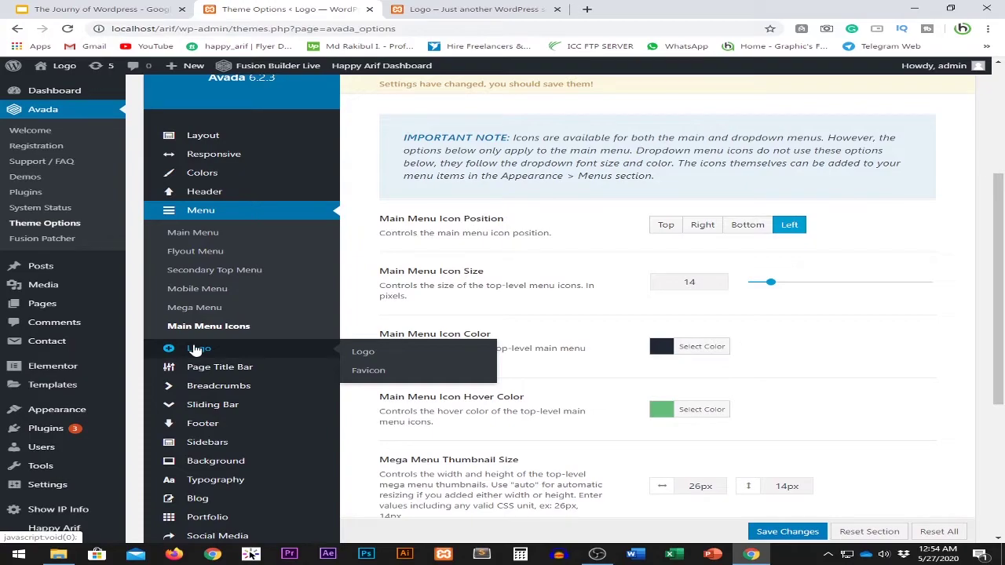
- Open the Logo settings and read the logo alignment, margins and background options
left_click(196, 349)
scroll(581, 290, "up", 3)
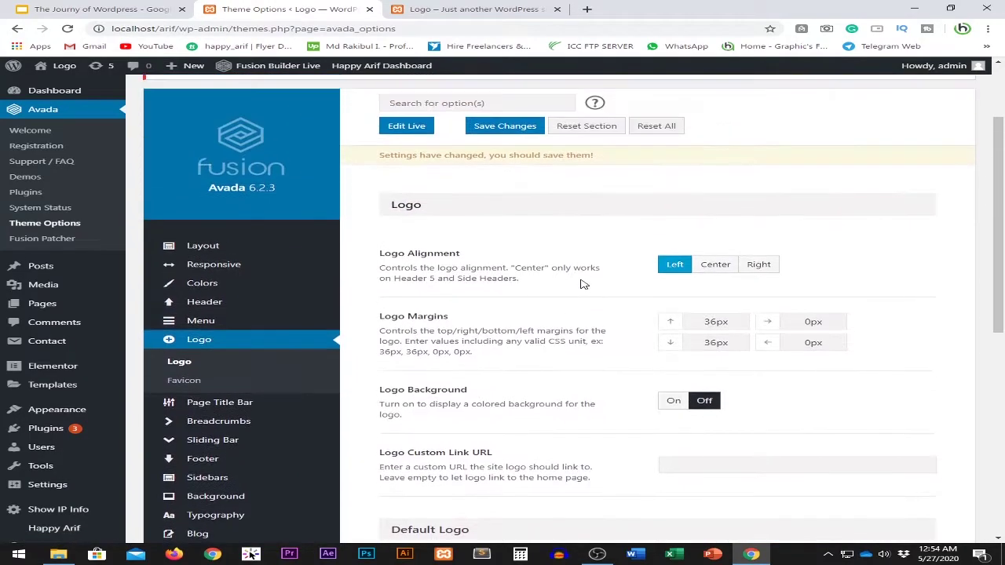
scroll(553, 290, "down", 4)
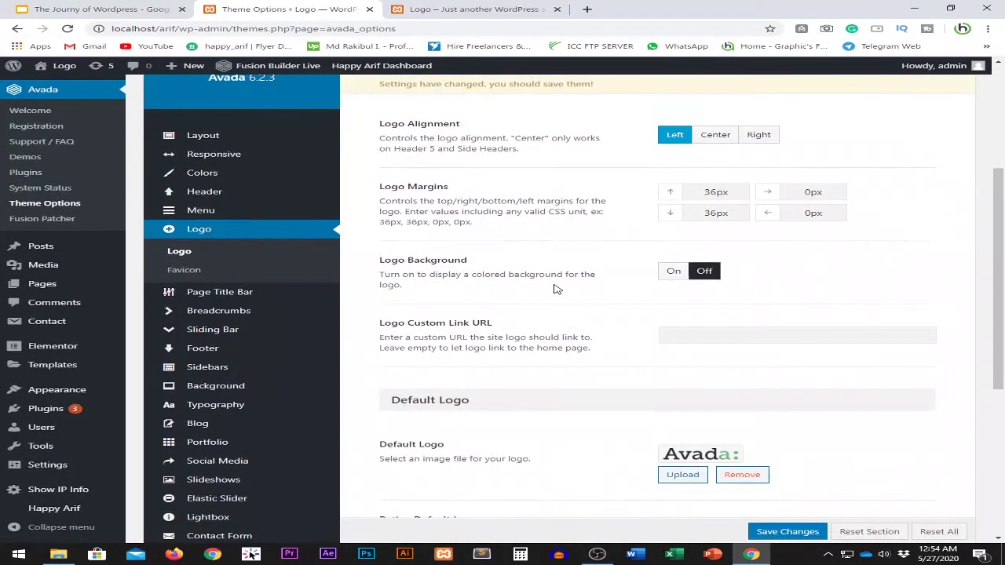
left_click_drag(382, 268, 519, 271)
- Examine the Logo Custom Link URL option and check the site address on the live site
left_click(763, 278)
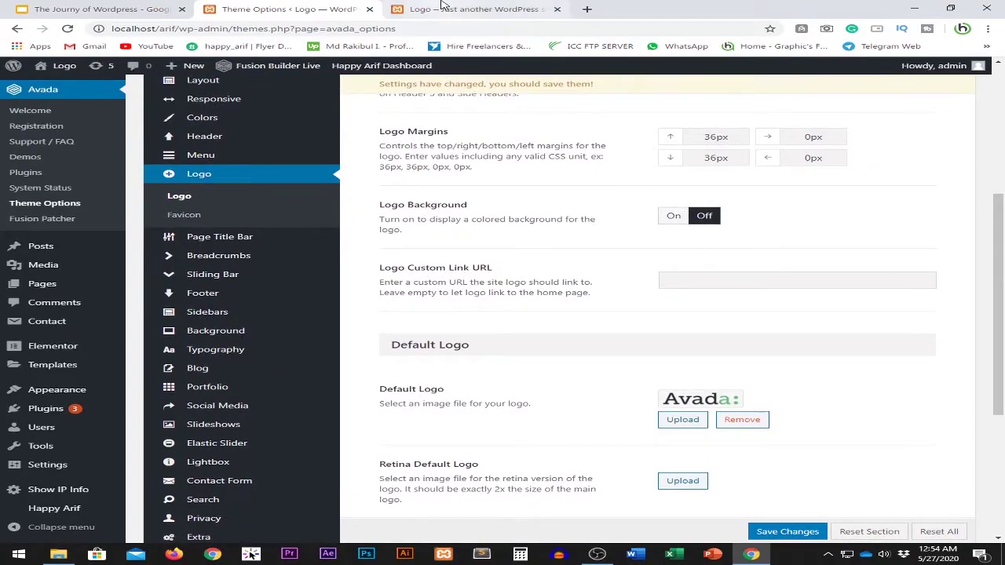
left_click(471, 9)
left_click(118, 29)
left_click(286, 8)
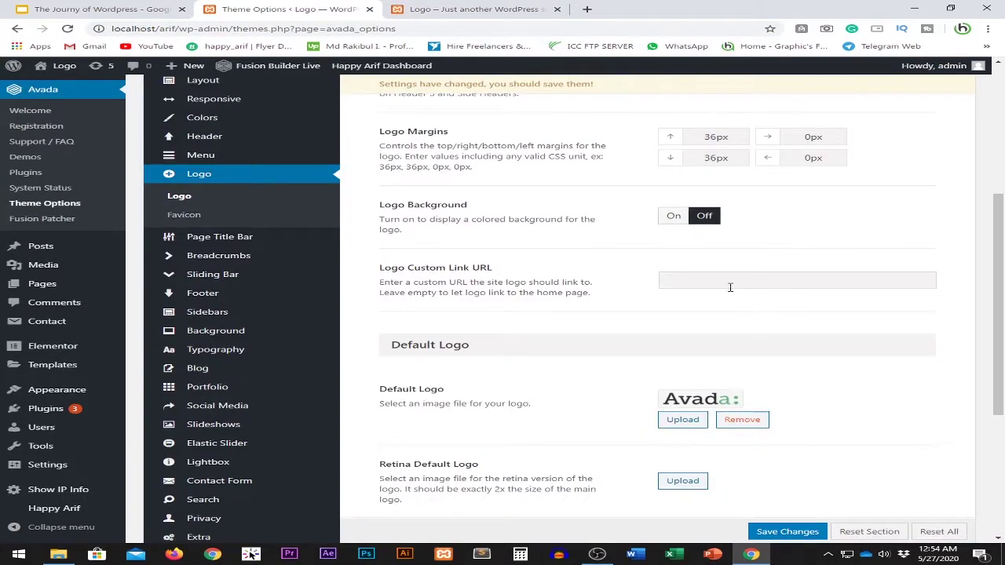
scroll(549, 337, "down", 2)
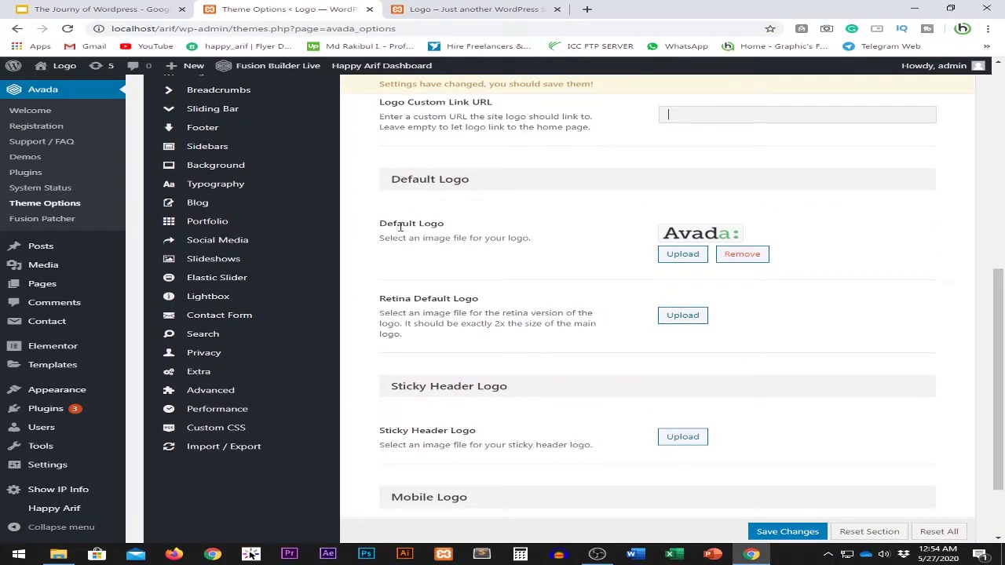
- Read the Default Logo option, view its media upload dialog and close it without choosing a file
left_click_drag(396, 223, 441, 224)
left_click(471, 235)
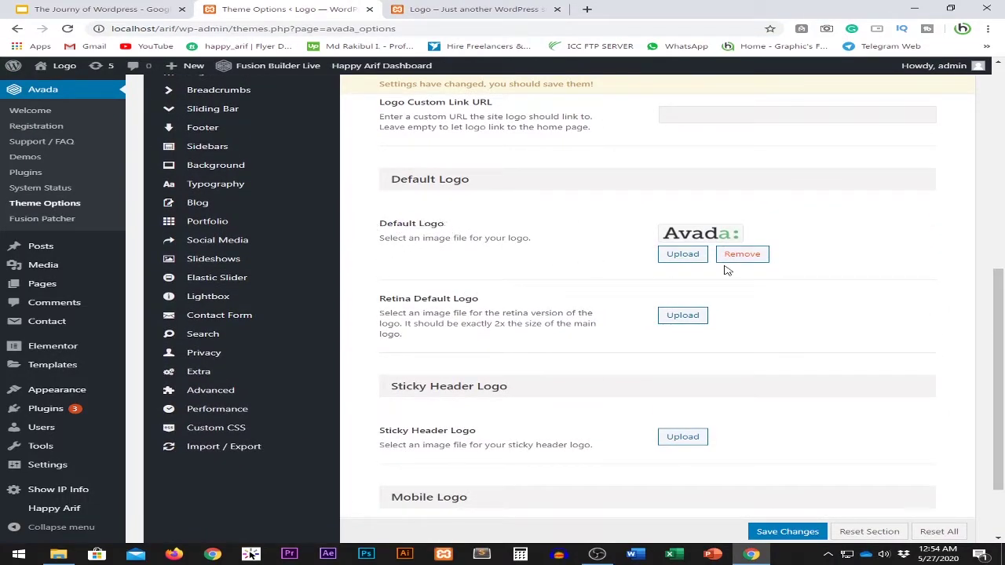
left_click(683, 255)
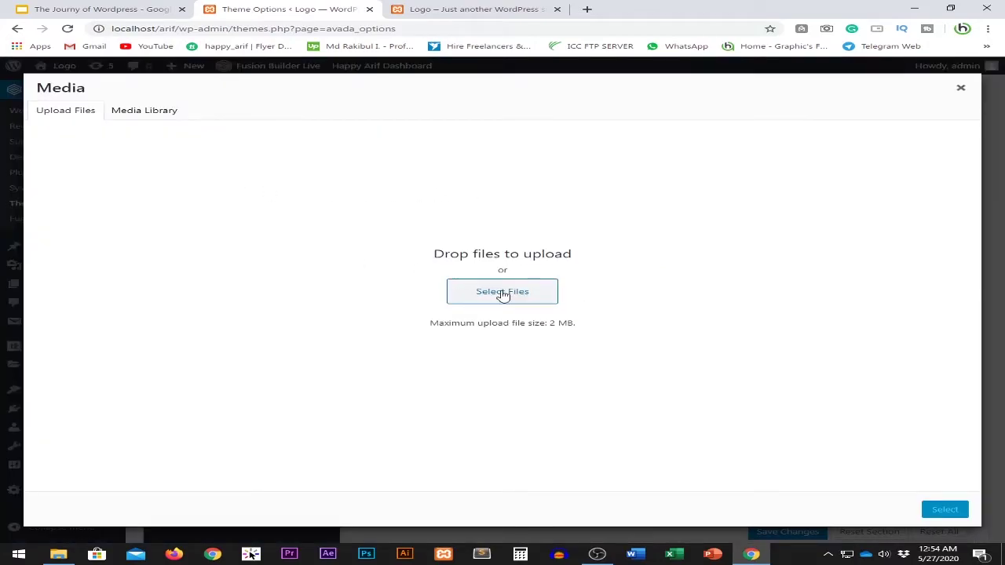
left_click(959, 88)
- Read the Retina Default Logo description and its image size requirement relative to the main logo
scroll(547, 346, "down", 2)
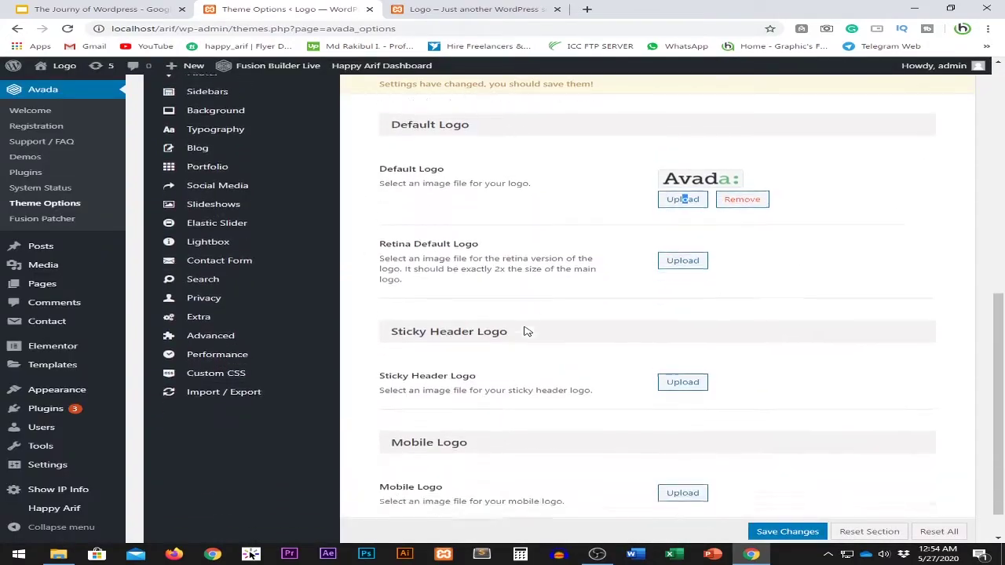
left_click_drag(393, 204, 401, 240)
left_click(468, 229)
left_click(502, 230)
double_click(499, 230)
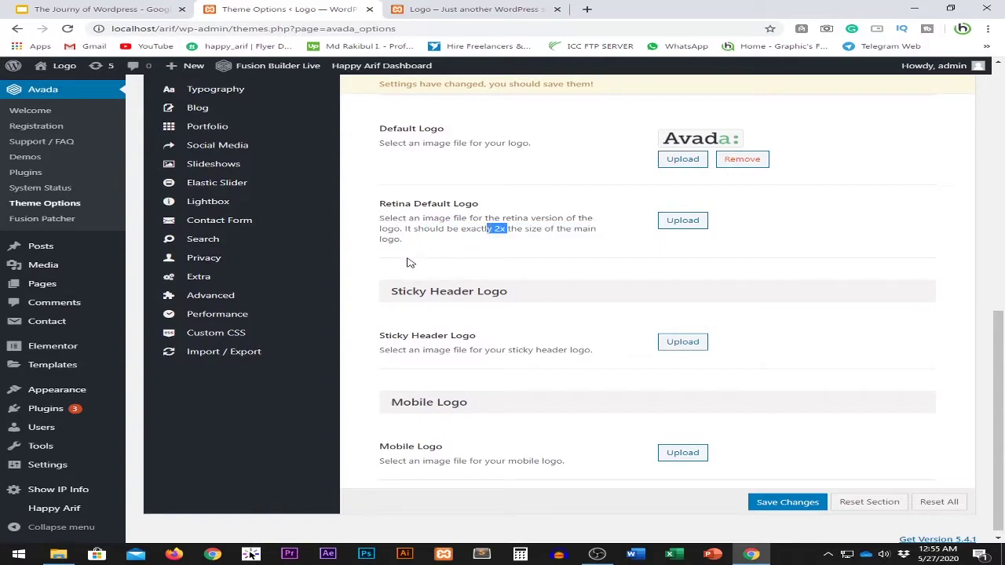
left_click(523, 251)
- Read the Sticky Header Logo and Mobile Logo upload options
scroll(663, 270, "down", 1)
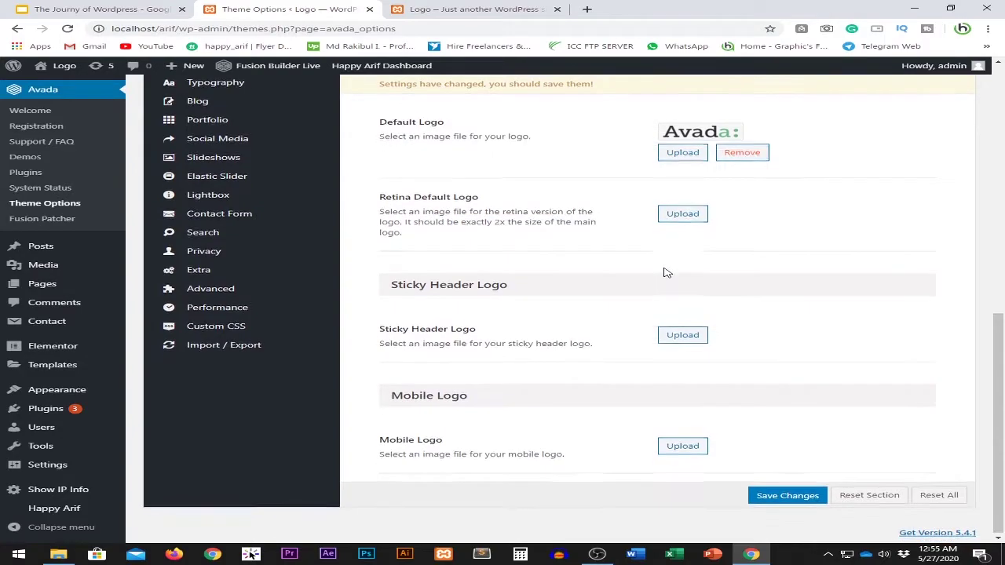
left_click_drag(392, 283, 495, 284)
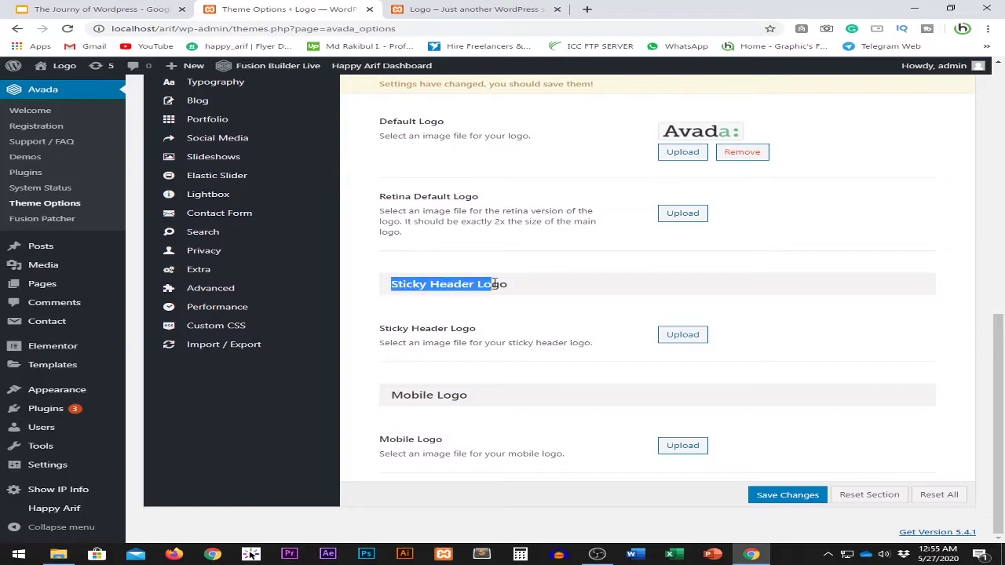
left_click(507, 334)
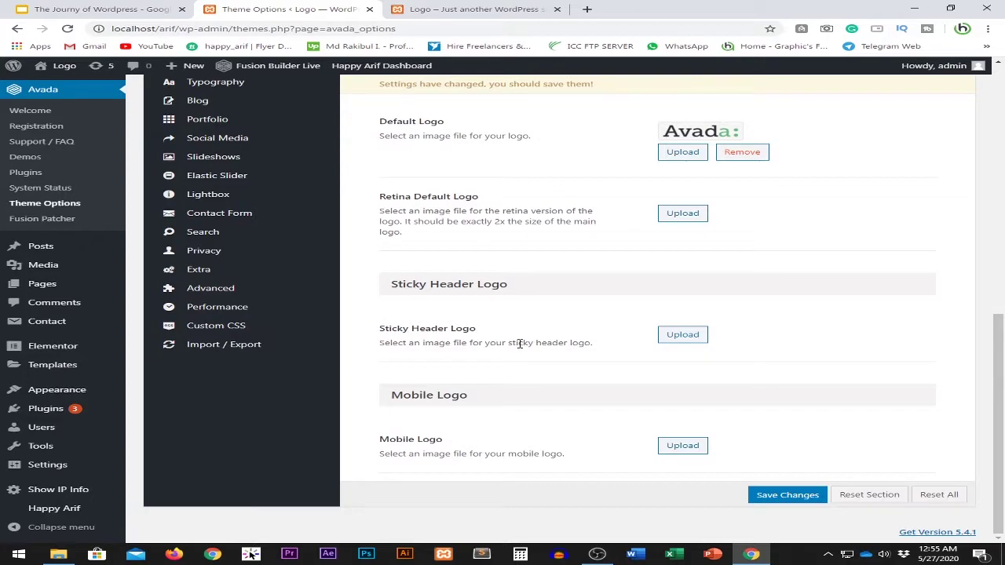
left_click_drag(379, 439, 448, 445)
left_click(494, 452)
scroll(535, 440, "up", 5)
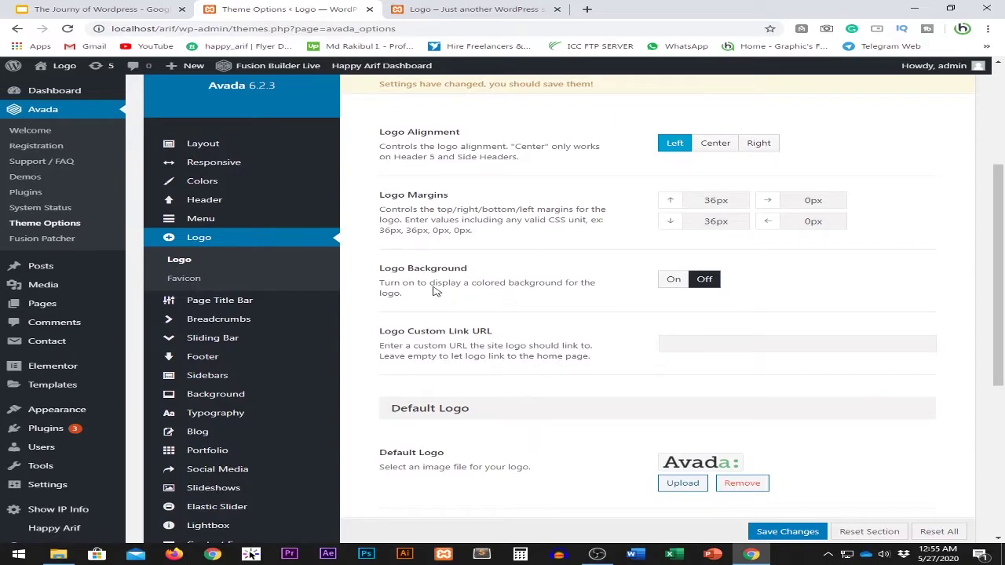
- Open the Favicon settings and read the required sizes for the website, Apple iPhone and Apple iPad icons
left_click(196, 280)
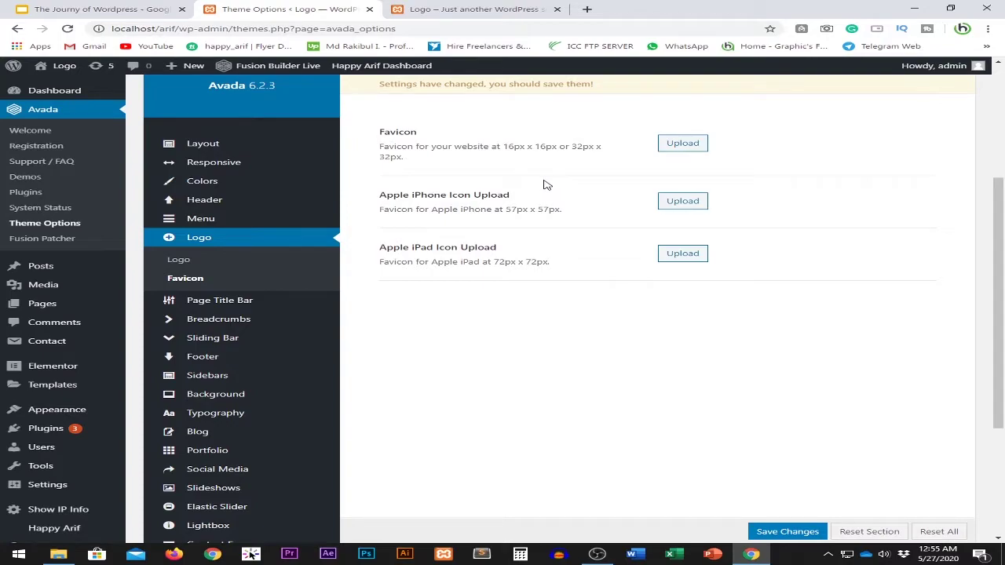
left_click_drag(503, 148, 560, 150)
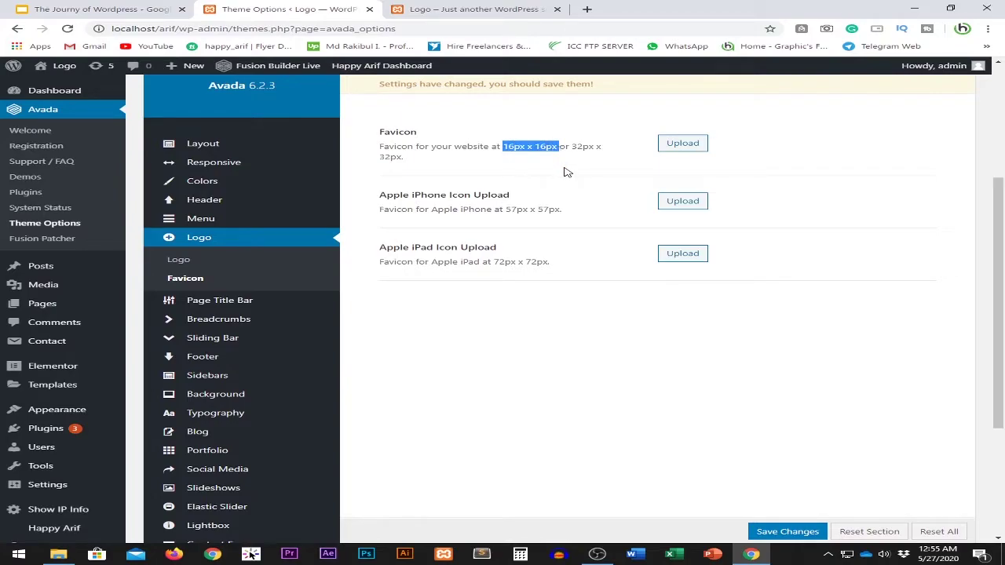
left_click(563, 167)
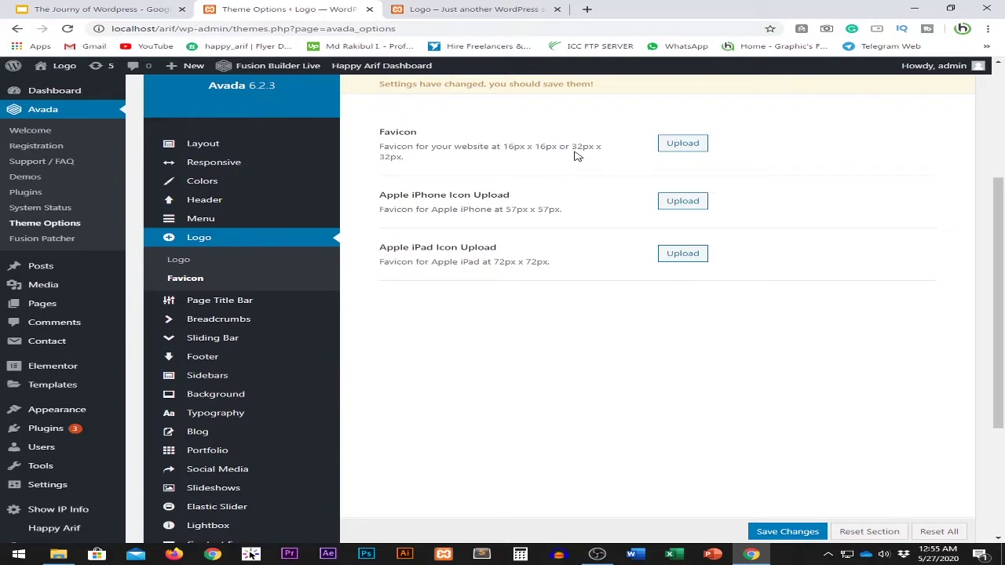
left_click_drag(577, 147, 482, 162)
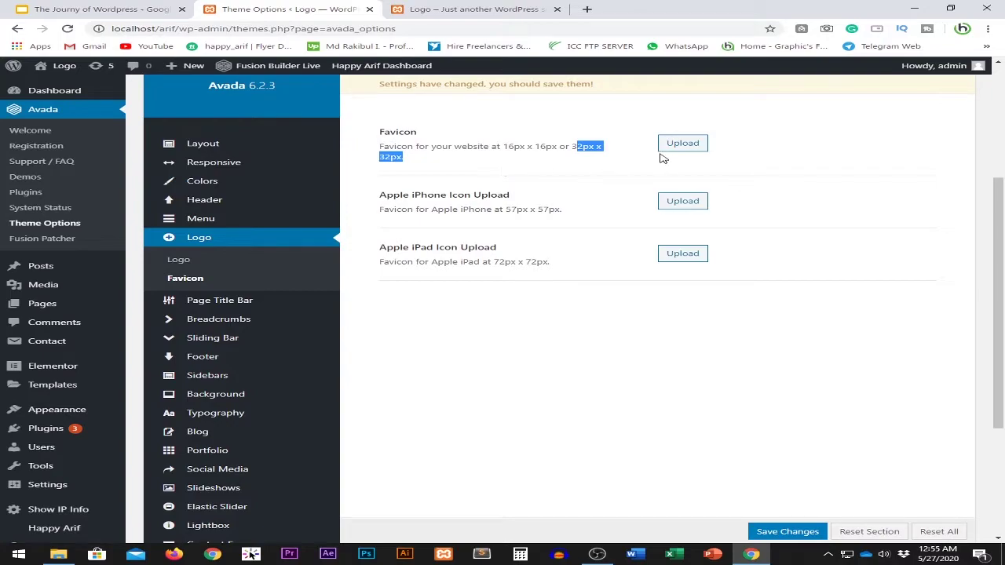
left_click_drag(570, 219, 505, 210)
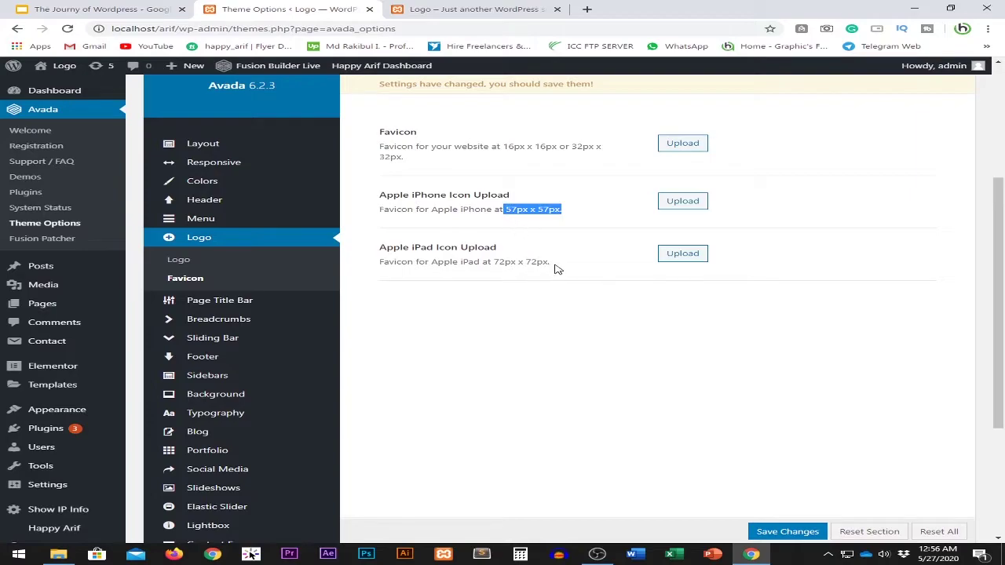
left_click(520, 209)
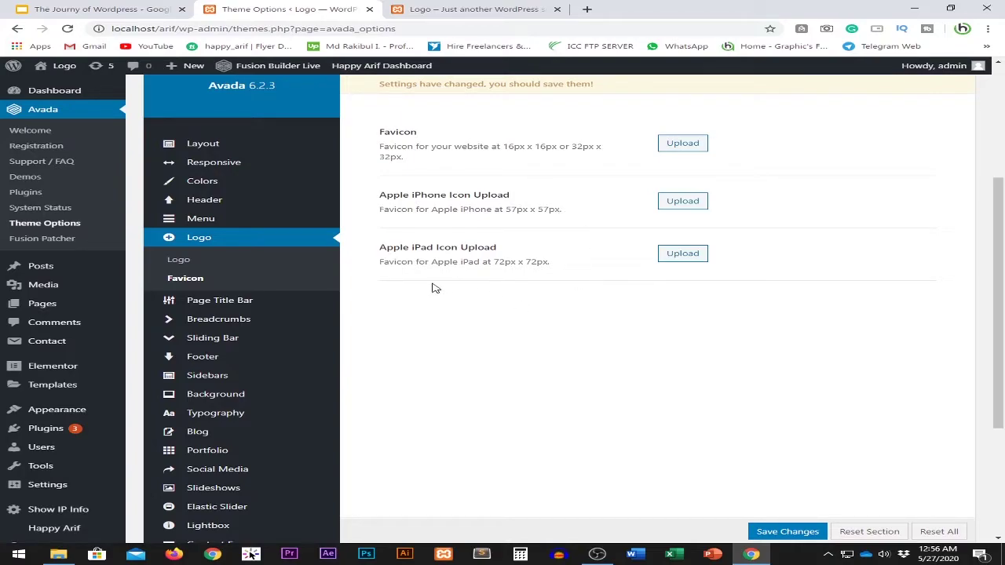
- Open the Page Title Bar settings and read the bar display, breadcrumbs/search bar content and headings options
left_click(245, 302)
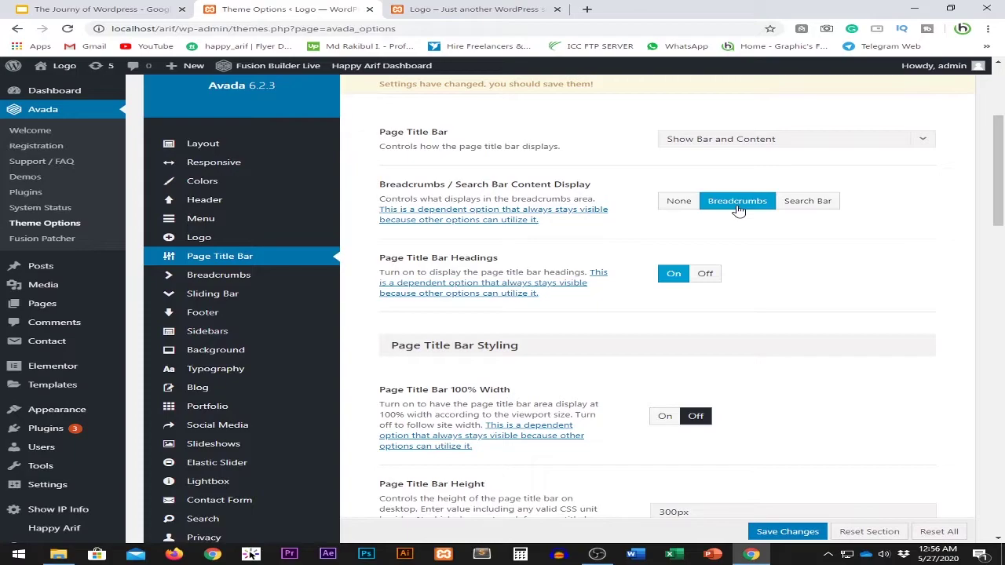
scroll(750, 266, "down", 1)
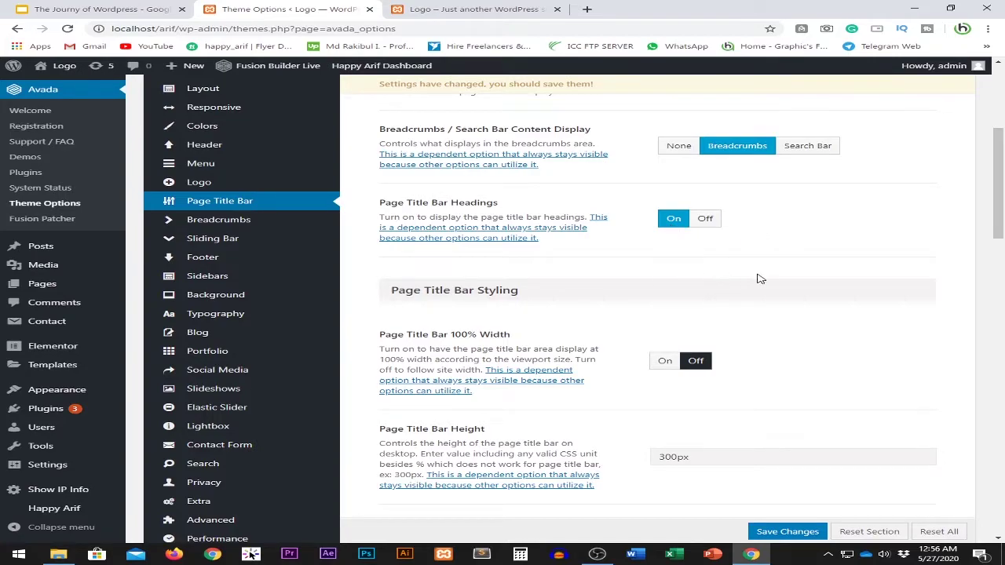
scroll(759, 279, "down", 3)
scroll(761, 278, "up", 3)
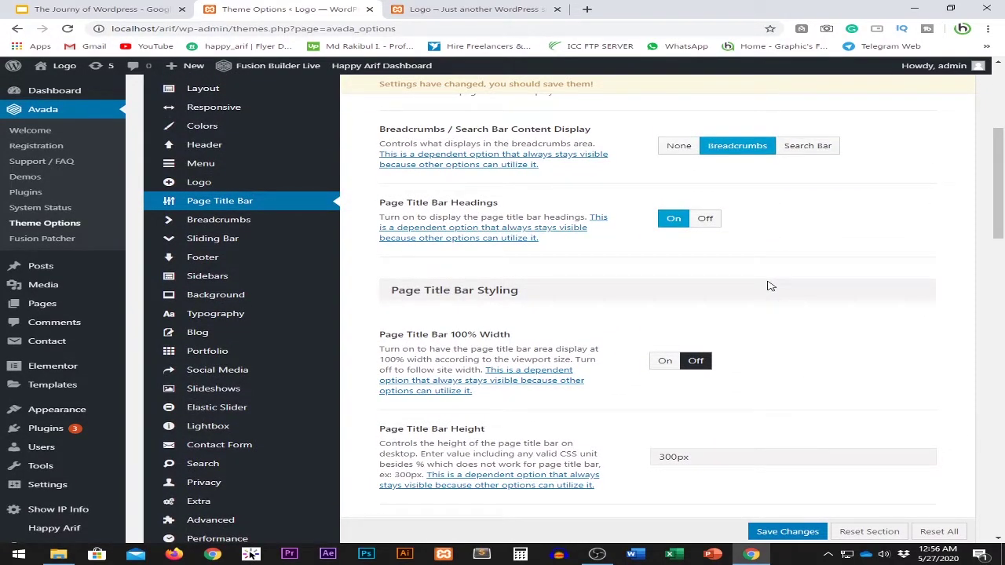
- Read the Page Title Bar Styling options for 100% width, height and mobile height
scroll(765, 284, "down", 1)
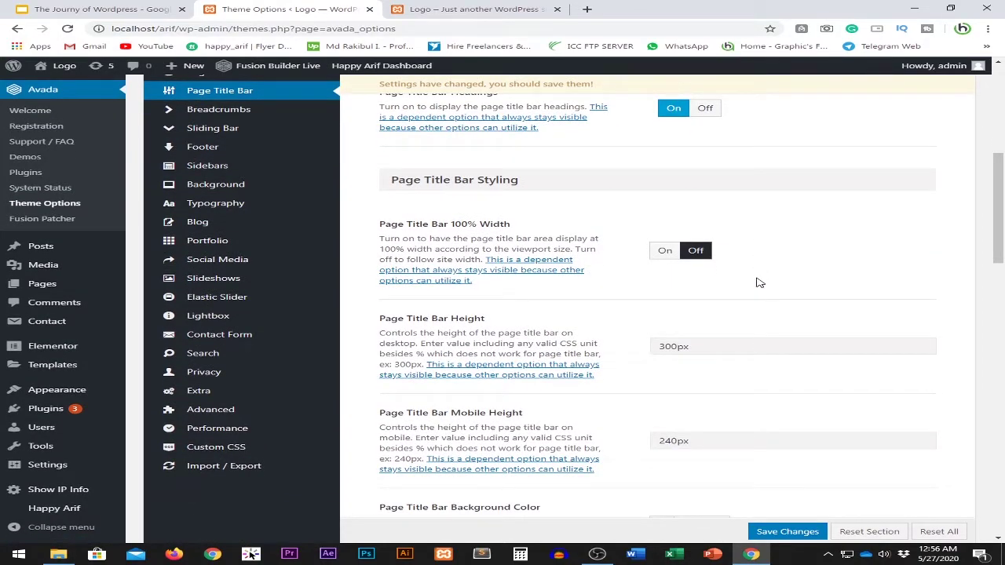
left_click_drag(391, 223, 529, 227)
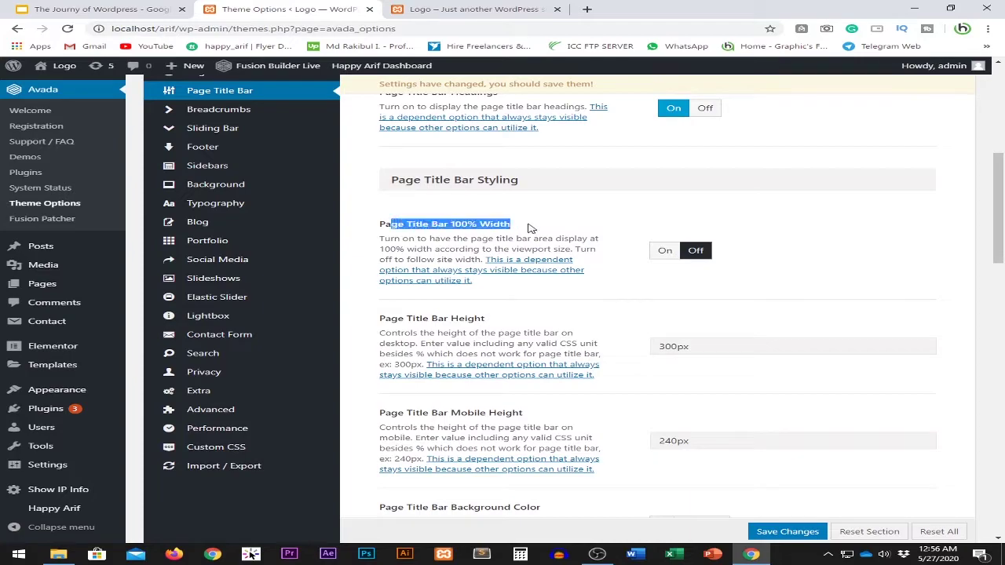
scroll(488, 237, "down", 1)
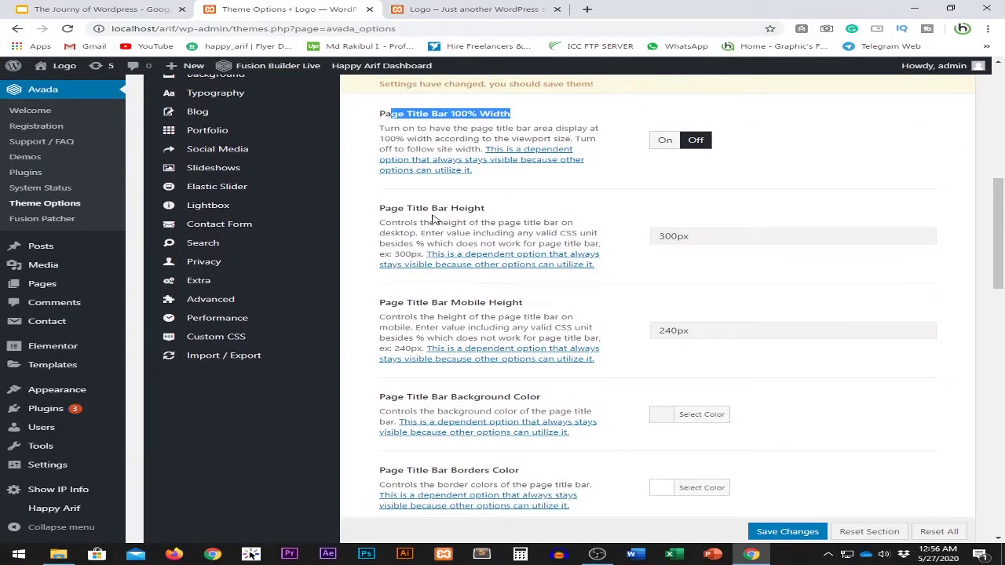
left_click_drag(443, 223, 489, 223)
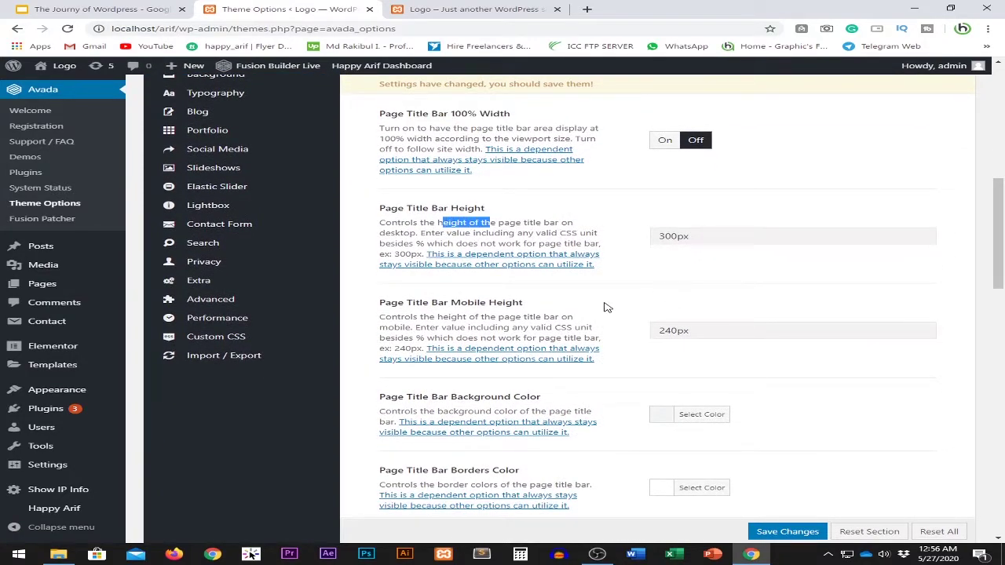
scroll(614, 305, "down", 2)
scroll(615, 301, "up", 1)
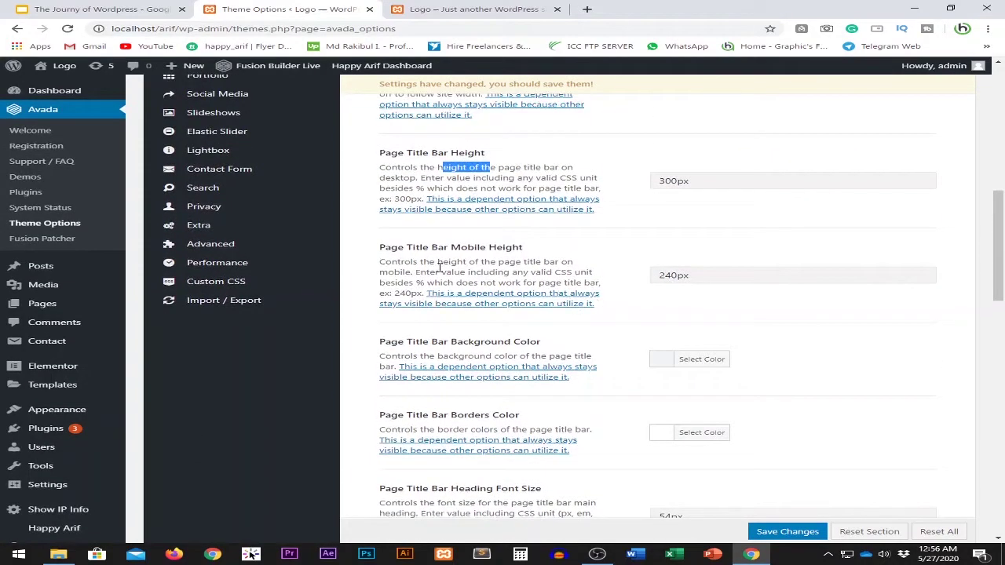
left_click_drag(386, 249, 452, 250)
double_click(505, 247)
left_click(522, 261)
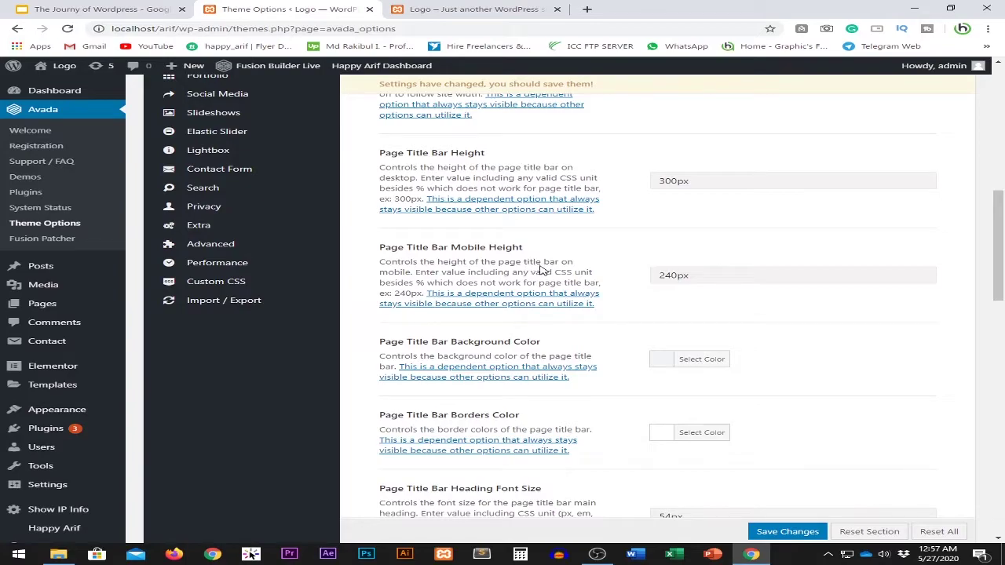
- Review the remaining Page Title Bar options for colors, heading fonts, text alignment, background image and fading animation
scroll(581, 262, "down", 1)
scroll(593, 301, "down", 1)
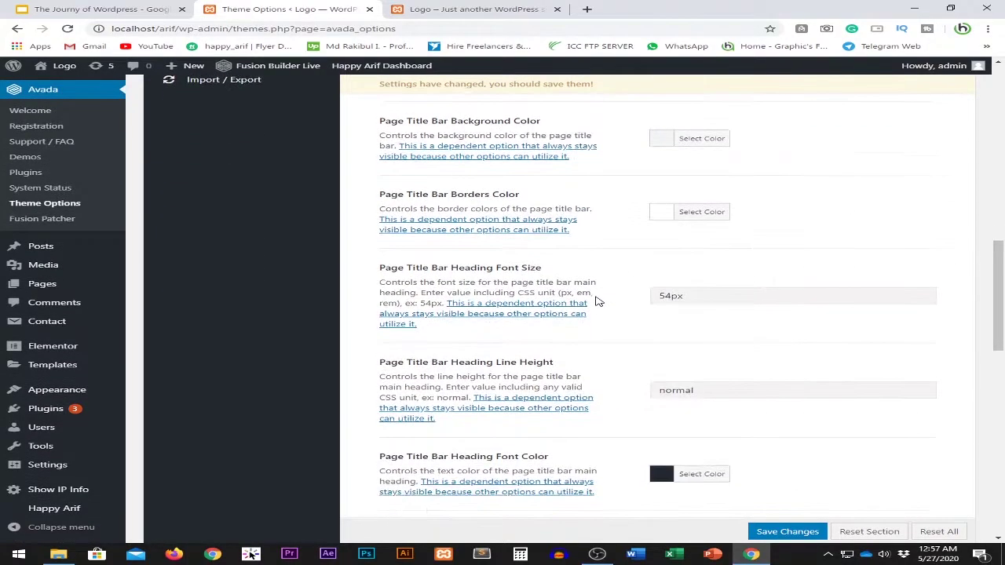
scroll(597, 302, "down", 2)
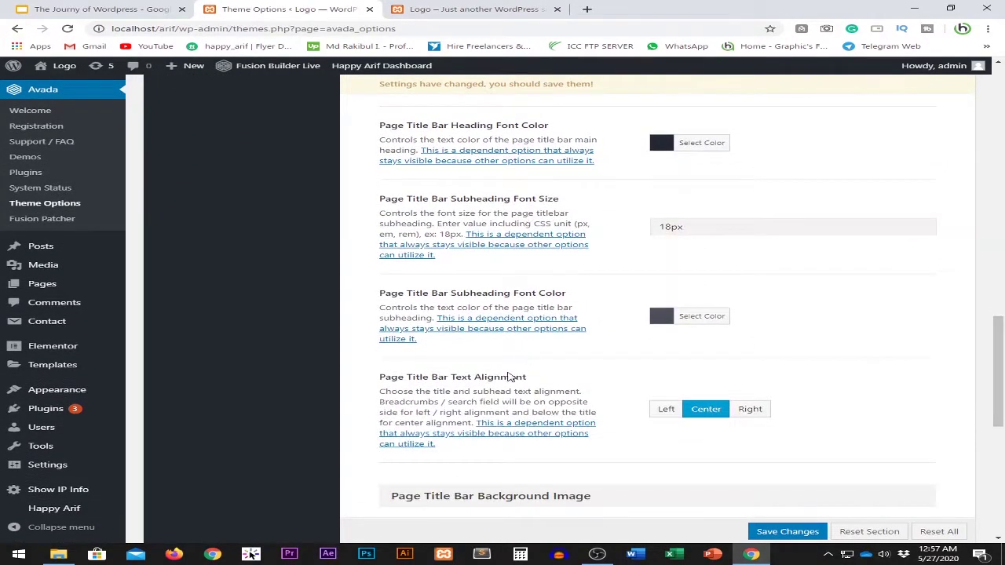
scroll(518, 365, "down", 6)
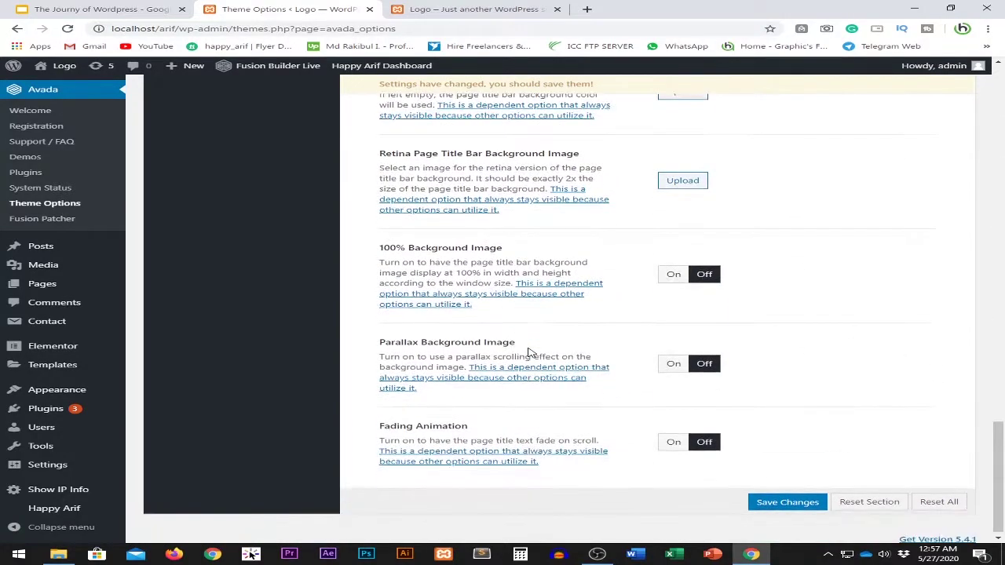
scroll(530, 353, "up", 12)
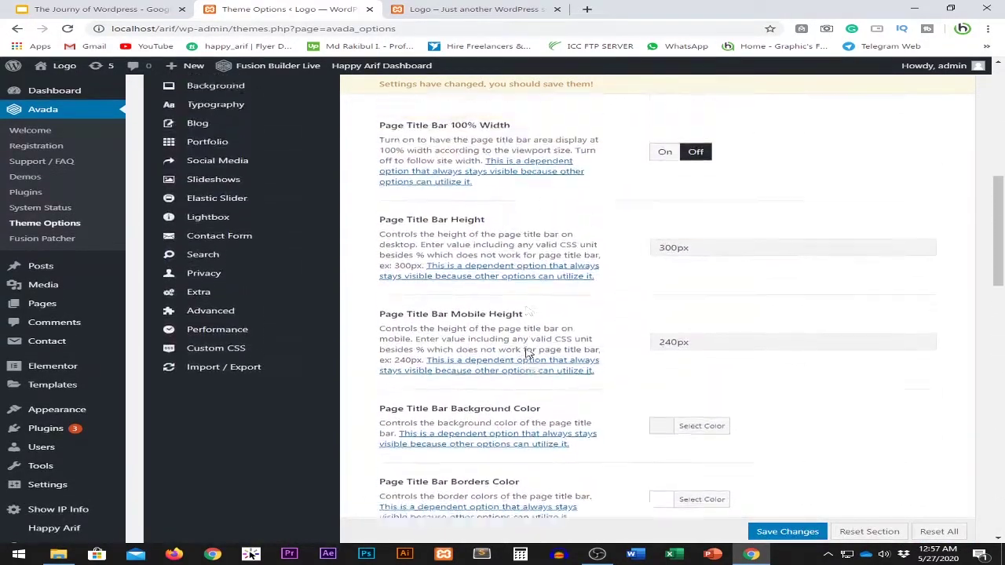
scroll(528, 353, "up", 4)
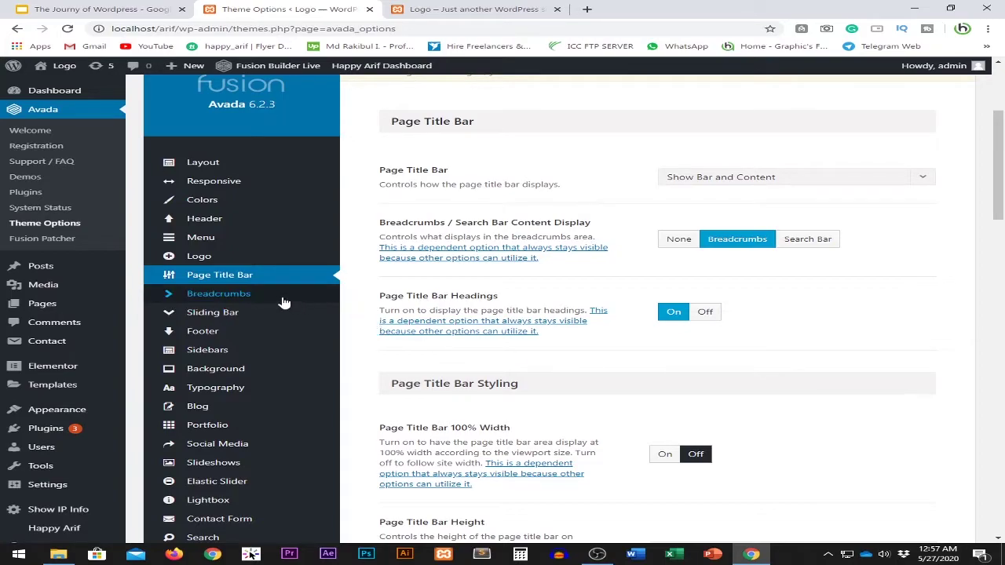
- Open the Breadcrumbs settings and review the mobile display, prefix, separator, font size and text color options
left_click(250, 297)
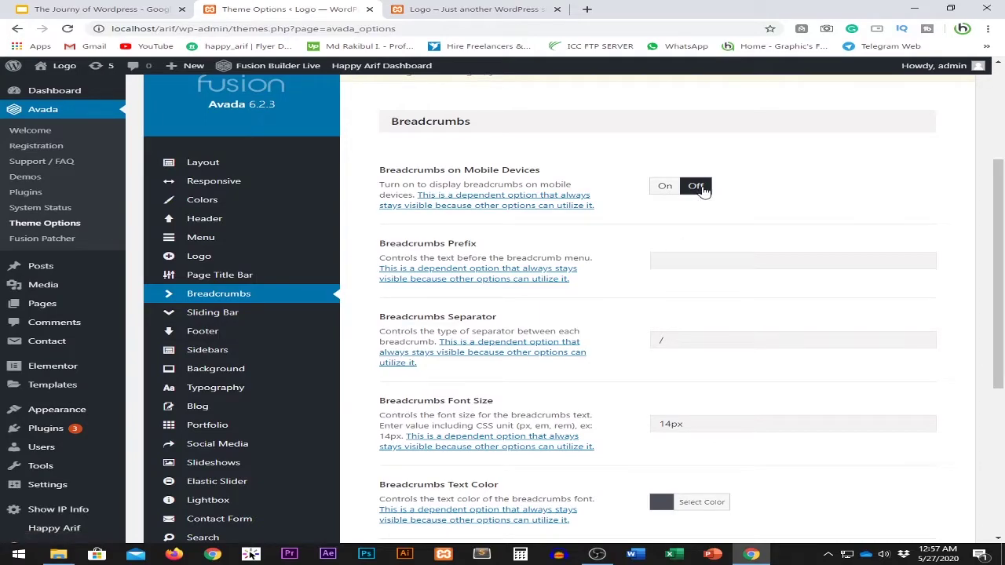
scroll(622, 287, "down", 4)
scroll(605, 318, "up", 5)
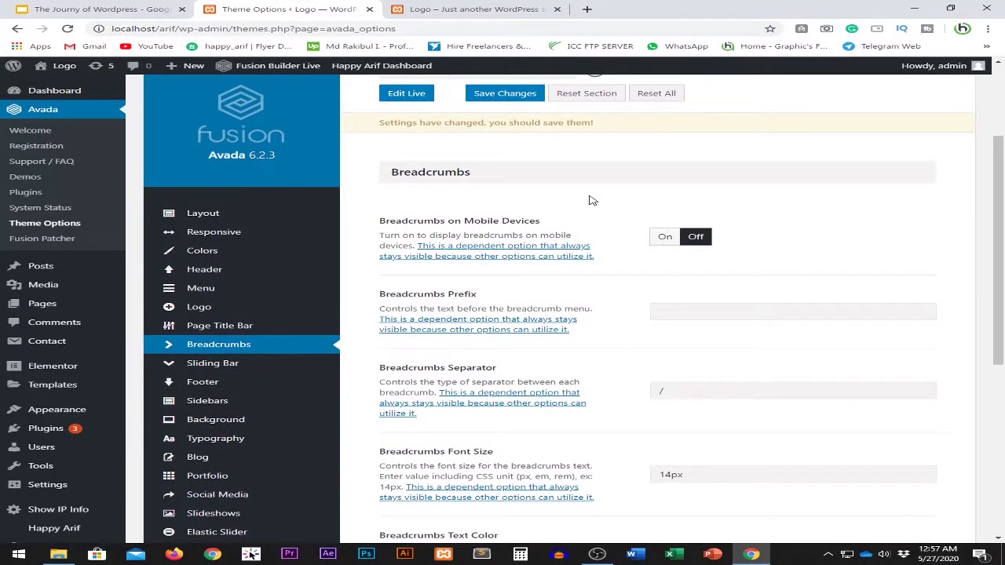
- Copy the Breadcrumbs heading text from the Theme Options page and switch to the live site
mouse_move(483, 175)
left_mouse_down()
mouse_move(398, 172)
mouse_move(479, 174)
left_mouse_up()
right_click(480, 174)
left_click(490, 180)
left_click(502, 9)
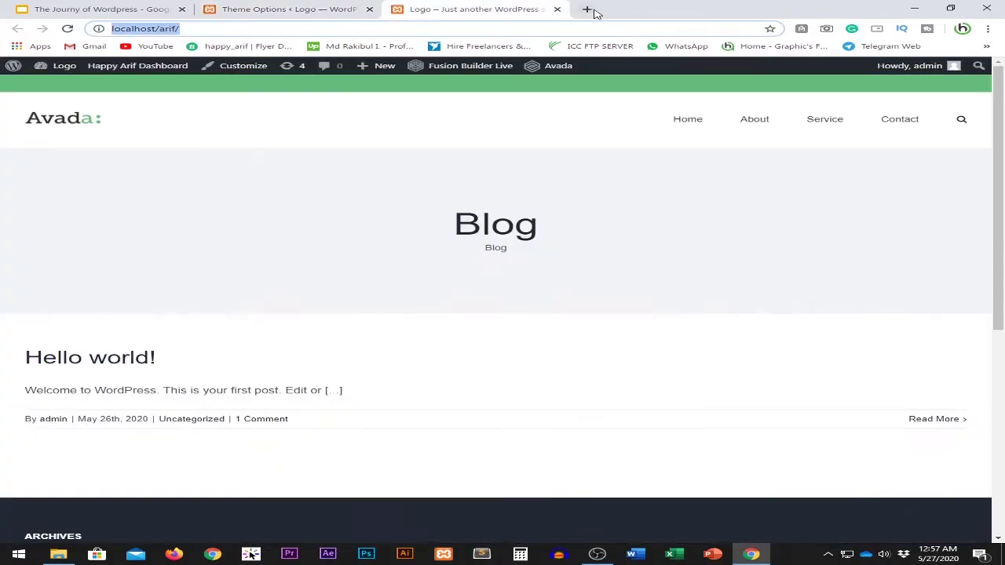
- Search Google for boostrap in a new browser tab and open the getbootstrap.com website
left_click(586, 9)
type("n")
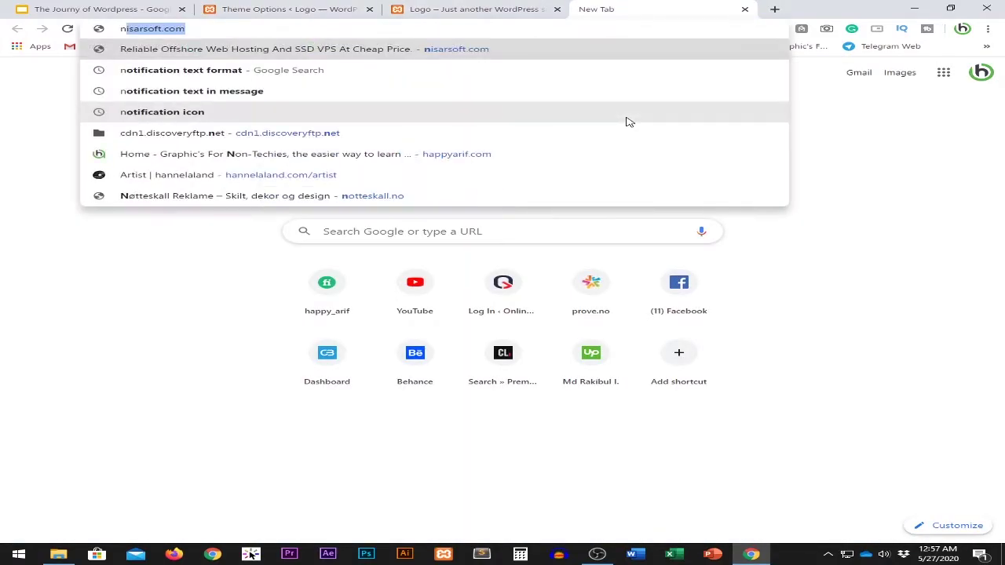
key("BackSpace")
key("BackSpace")
type("boo")
key("Return")
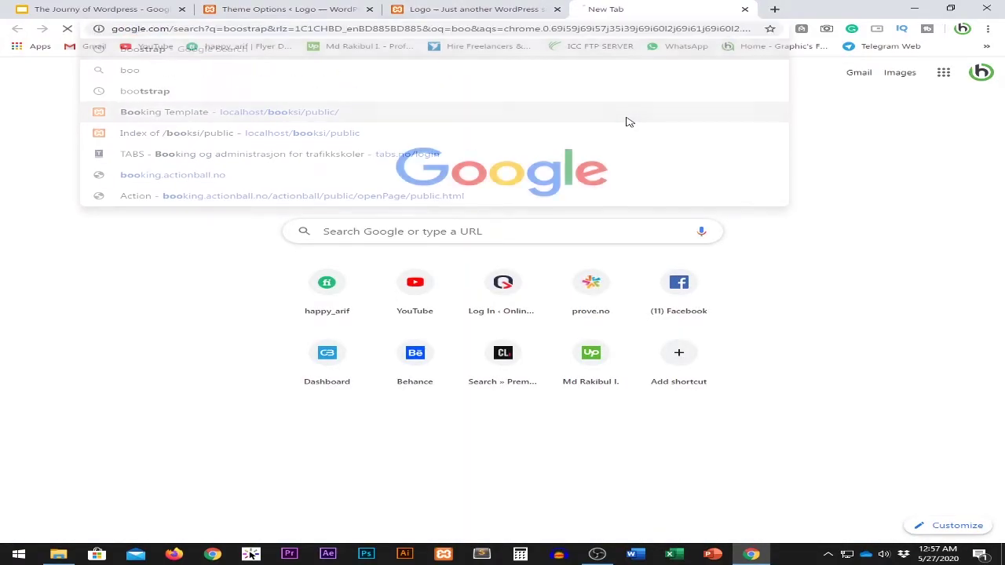
left_click(221, 212)
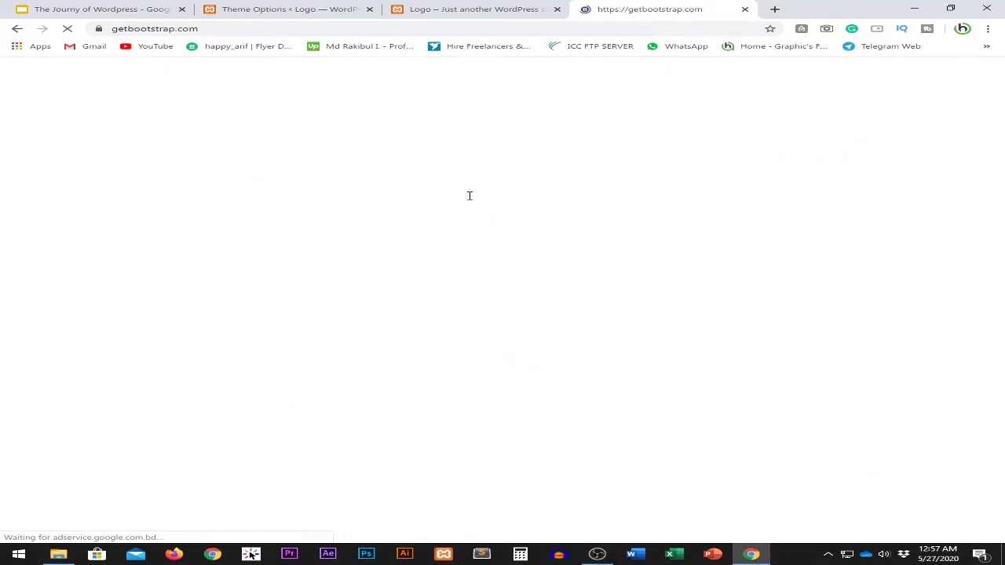
- Open the Bootstrap documentation, search it for Breadcrumbs and open the Breadcrumb component page
left_click(120, 355)
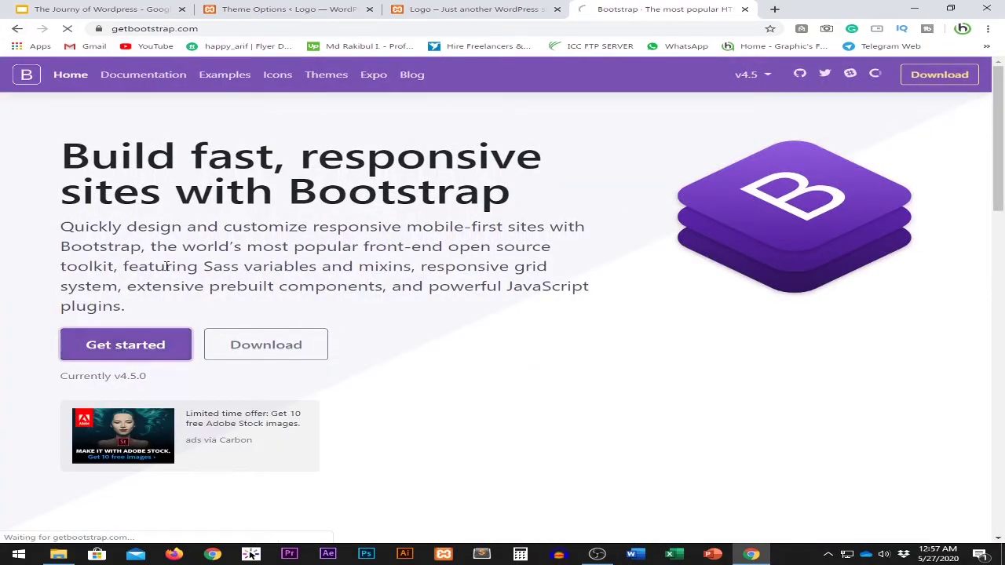
left_click(85, 112)
type("Breadcrumbs")
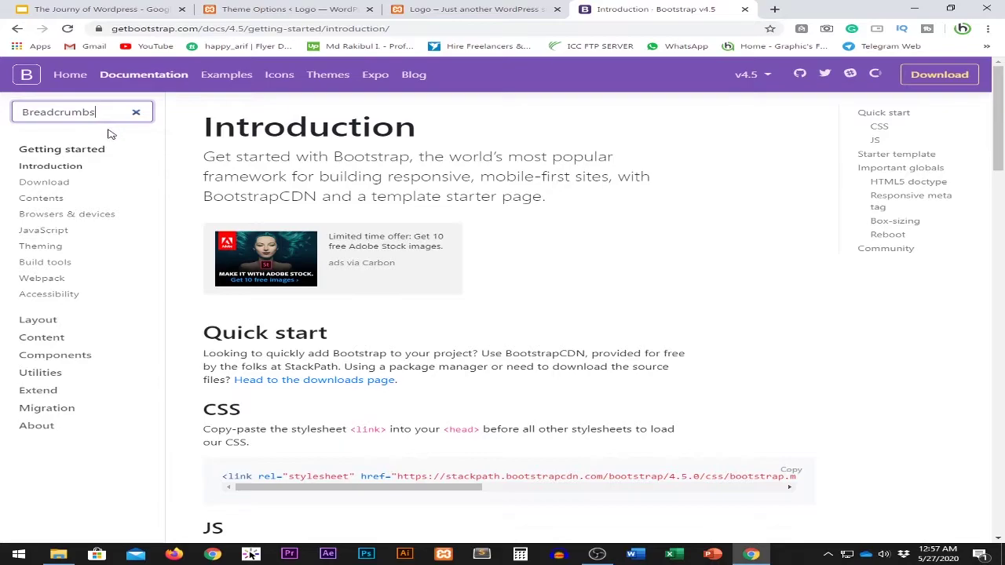
left_click(92, 151)
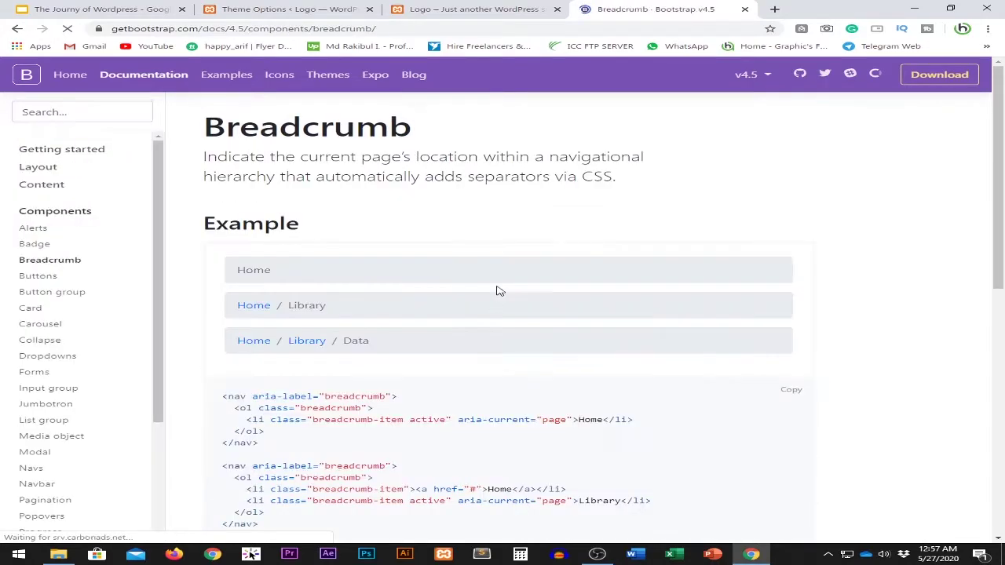
- Examine the Home / Library / Data breadcrumb example on the Bootstrap page
scroll(494, 274, "down", 2)
left_click_drag(385, 325, 224, 314)
left_click(222, 313)
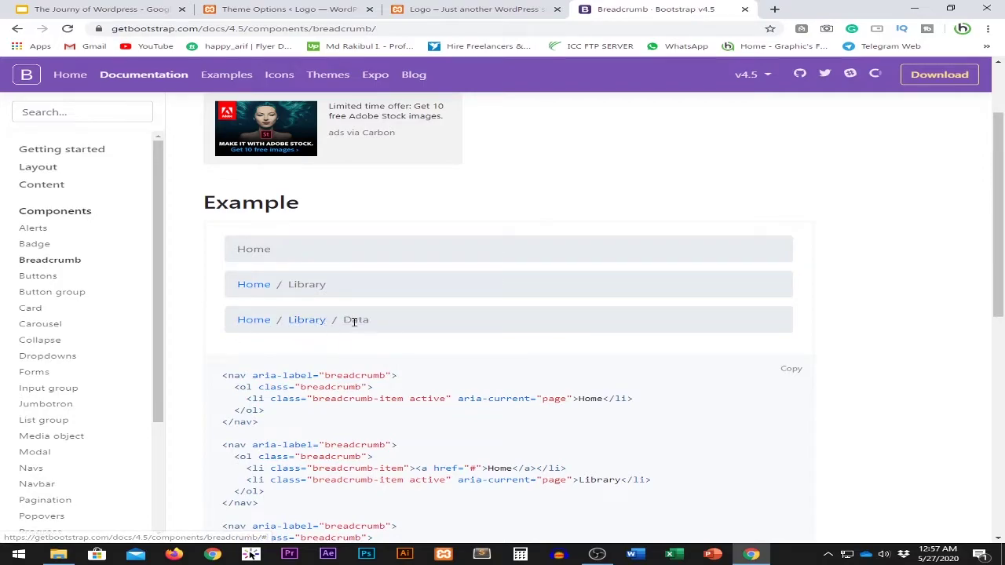
left_click_drag(348, 321, 233, 327)
left_click(381, 325)
- Compare Avada's Breadcrumbs options with the Bootstrap example and review the separator, font, color, post category and archive settings
left_click(345, 9)
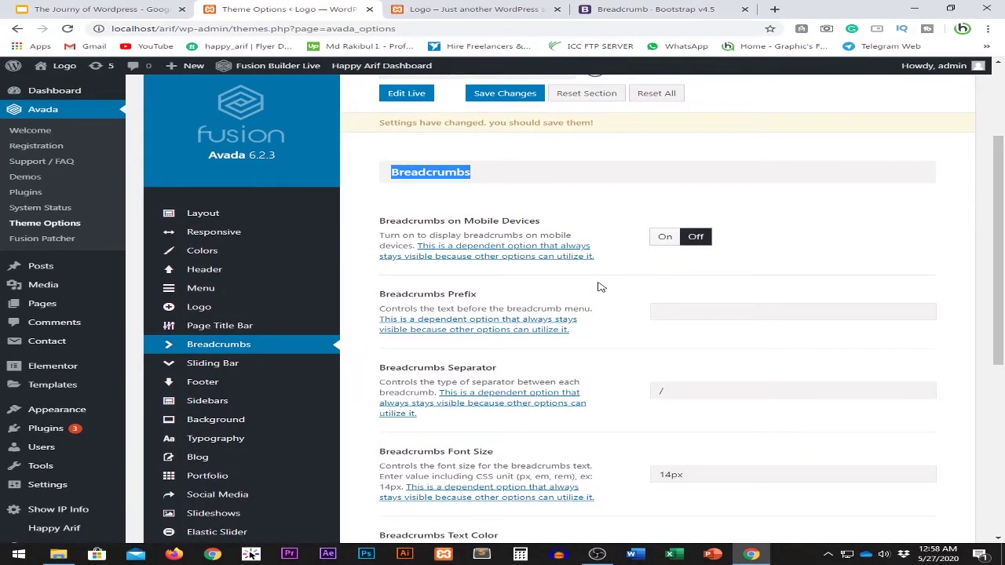
scroll(598, 288, "down", 2)
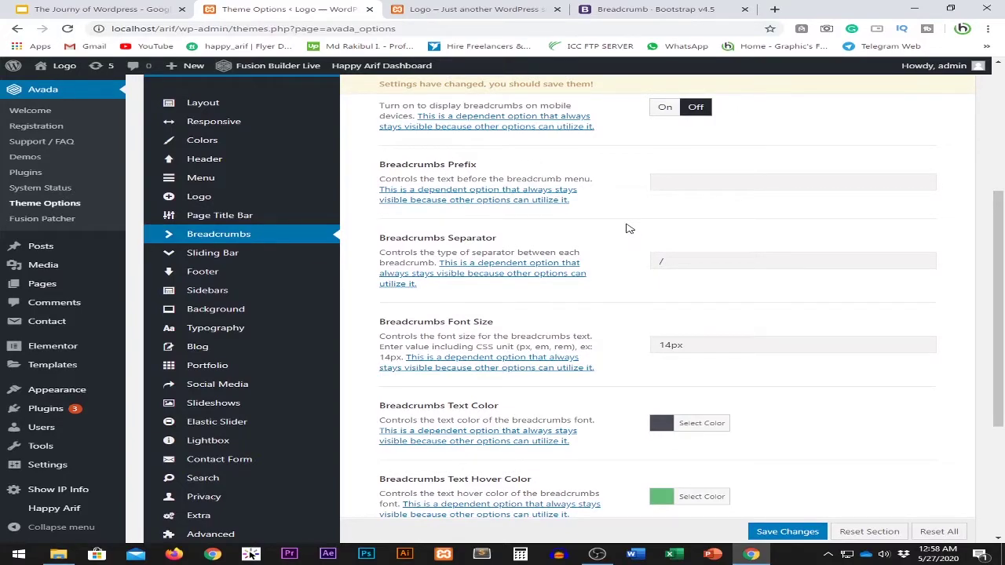
left_click(643, 9)
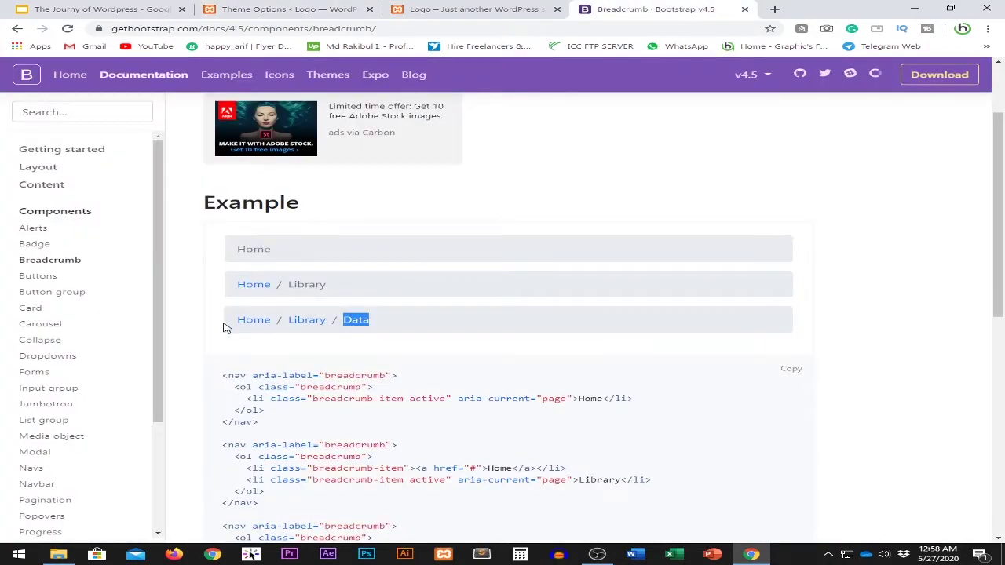
left_click(304, 8)
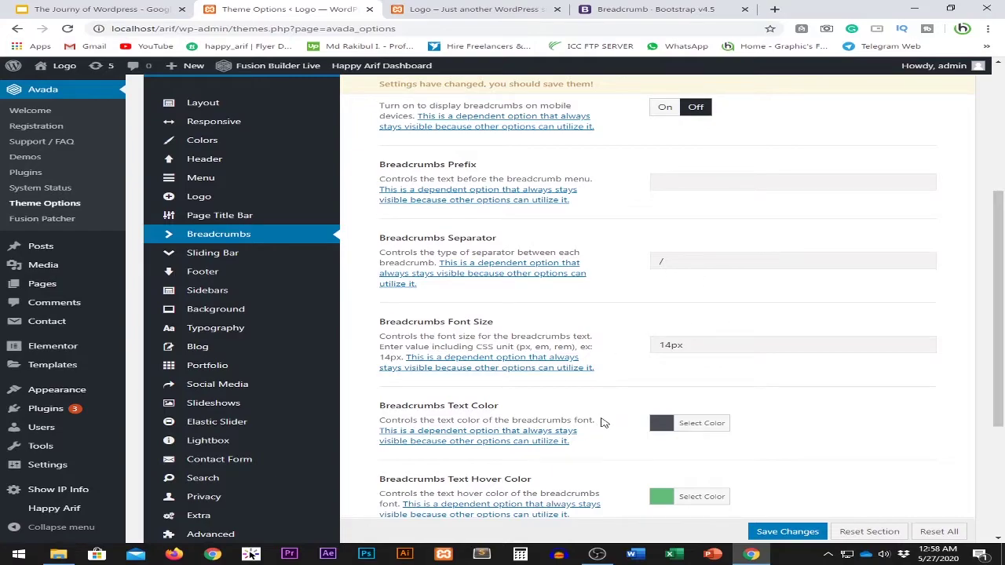
scroll(604, 423, "down", 2)
scroll(611, 417, "down", 1)
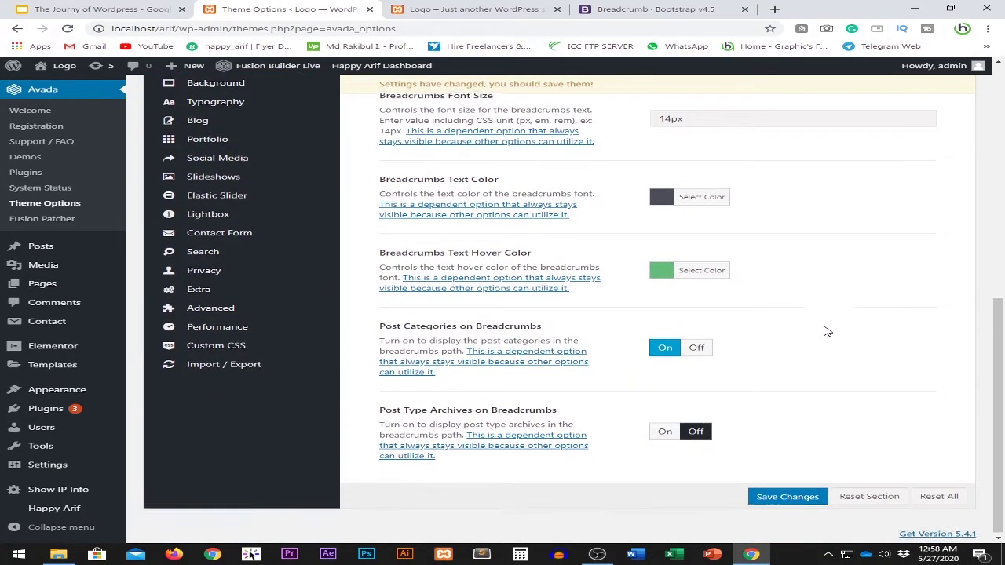
scroll(711, 432, "up", 3)
scroll(620, 406, "down", 2)
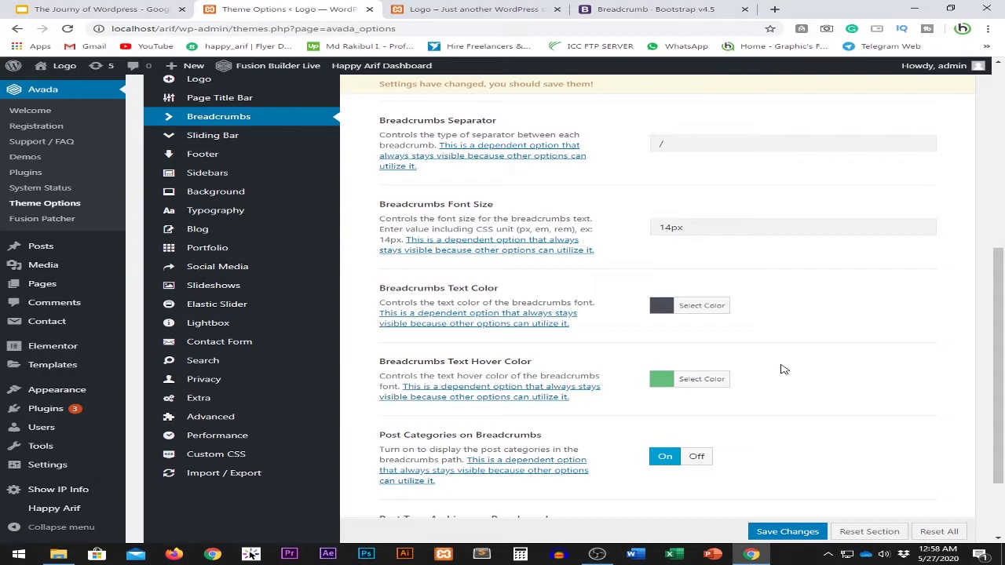
scroll(783, 369, "up", 4)
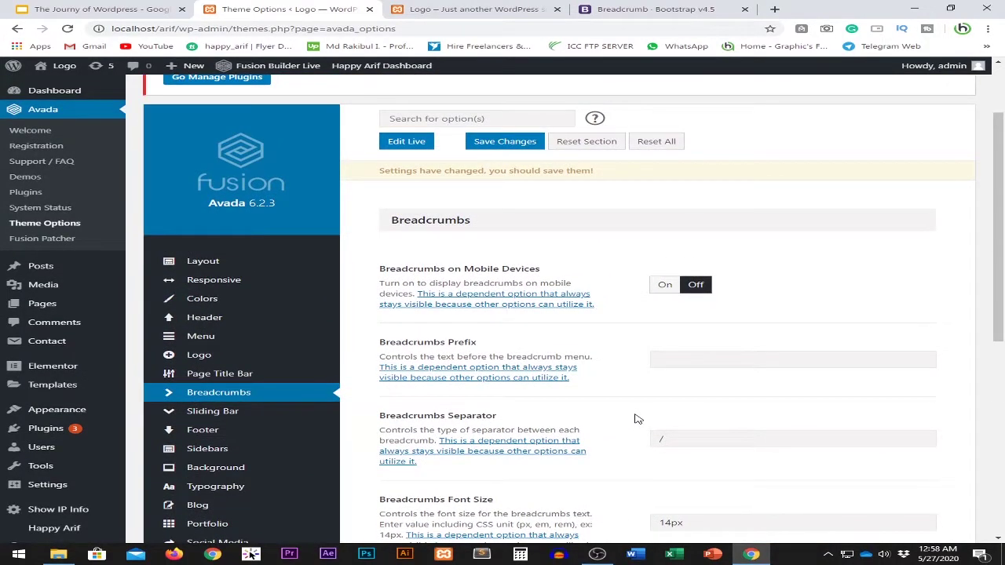
- Open the Sliding Bar settings and review the option for displaying it on desktops
scroll(640, 419, "down", 2)
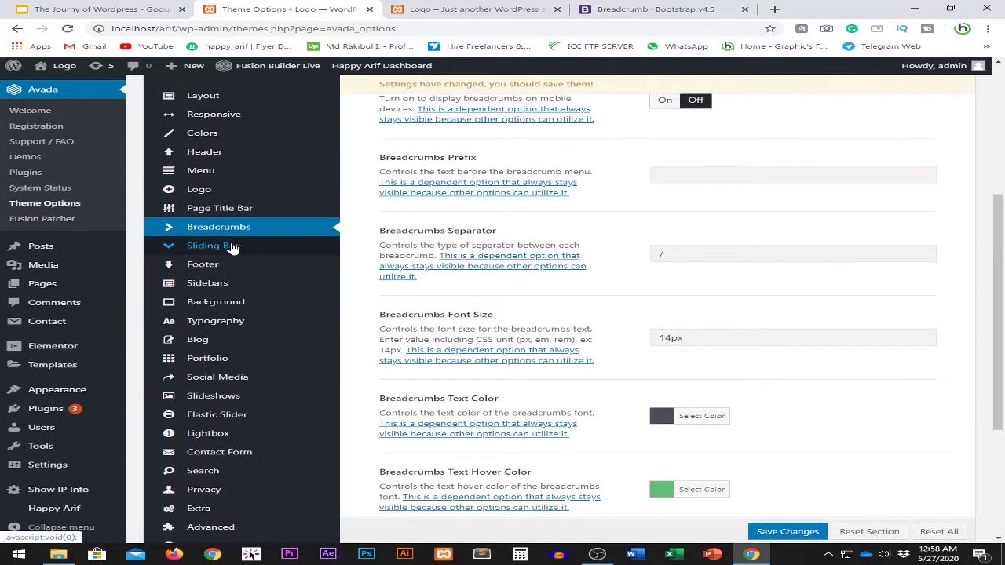
left_click(230, 246)
scroll(600, 316, "up", 2)
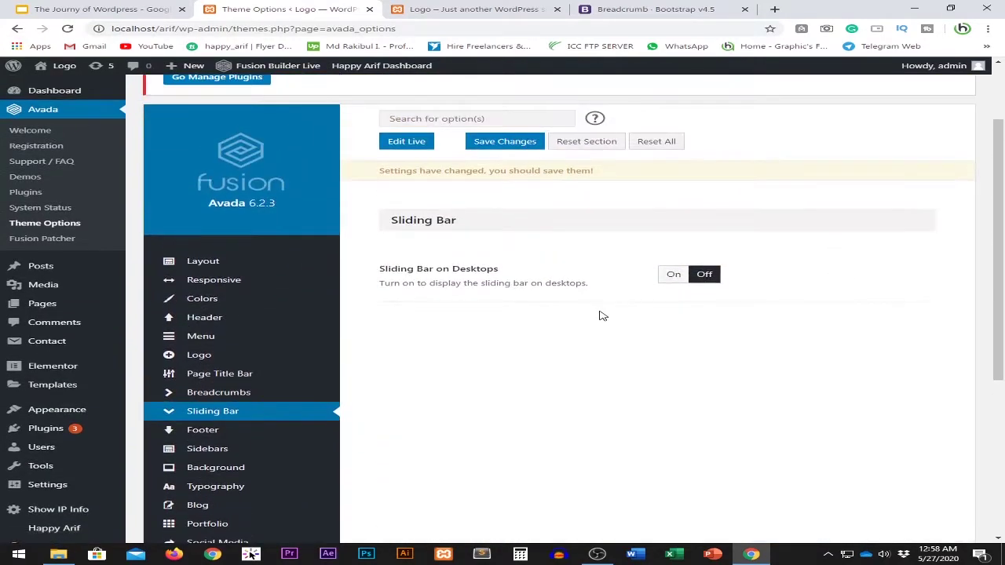
scroll(609, 306, "down", 2)
scroll(267, 314, "down", 2)
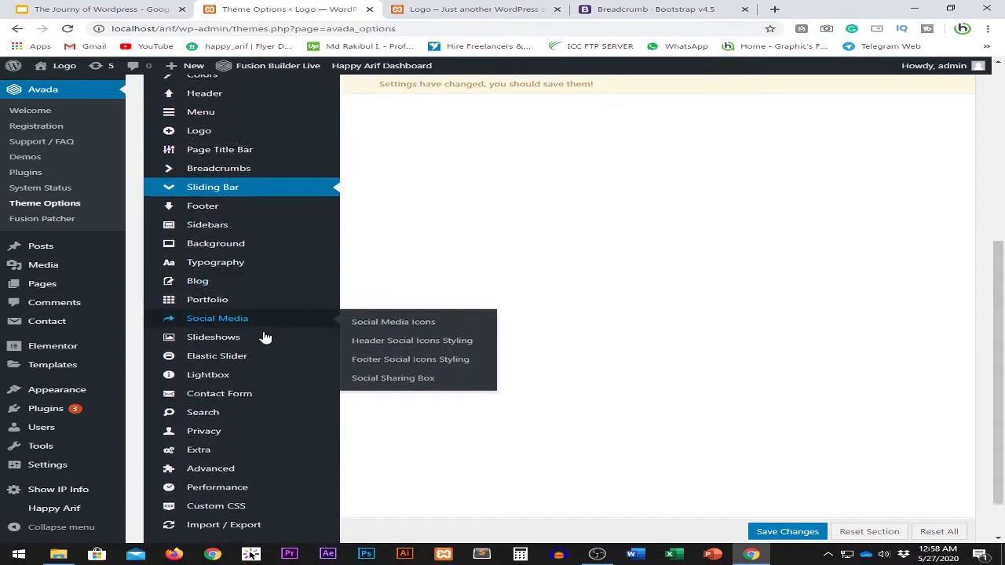
- Open the Footer Content settings and read the Footer Special Effects options
mouse_move(264, 339)
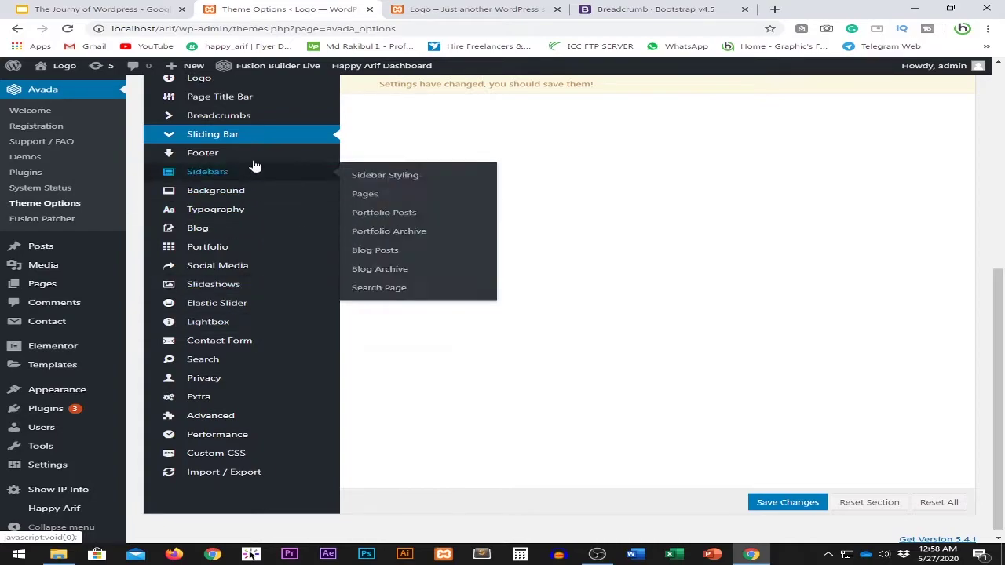
mouse_move(254, 154)
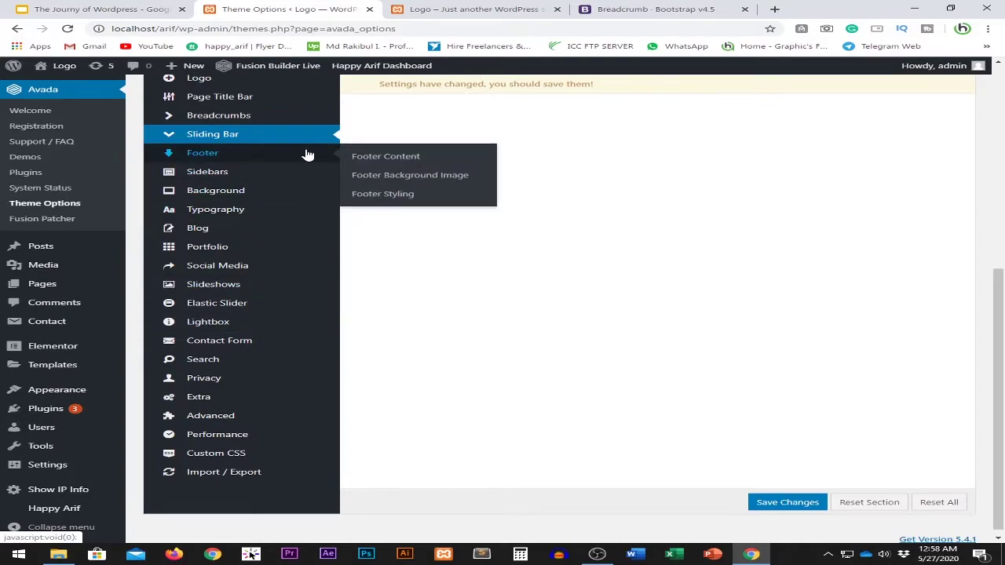
left_click(267, 157)
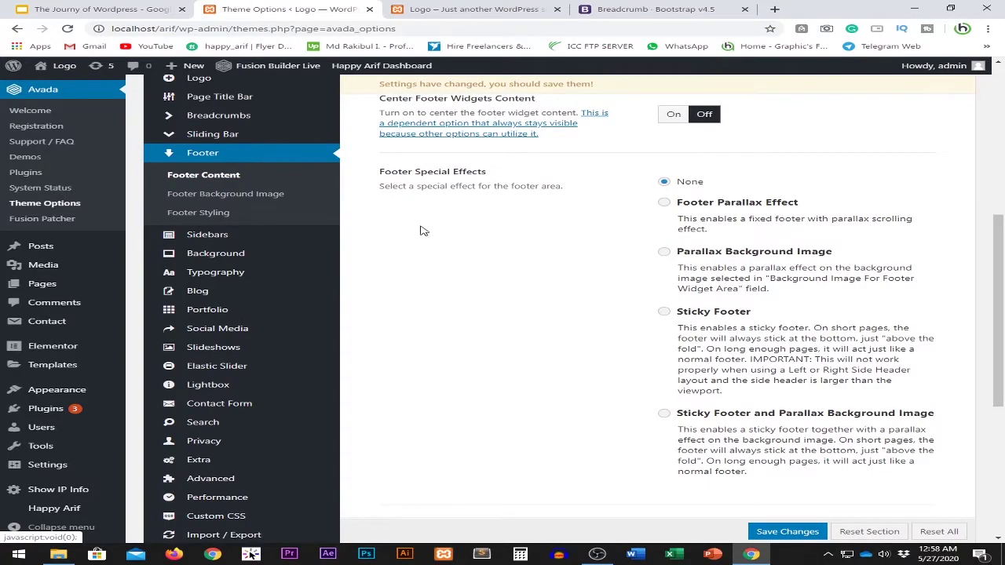
left_click_drag(388, 185, 481, 188)
left_click(510, 212)
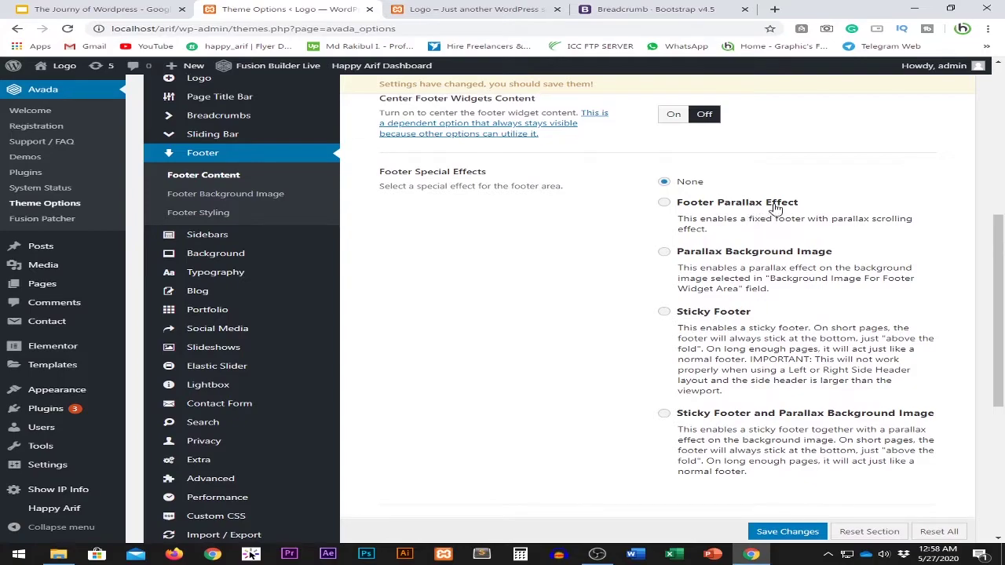
scroll(824, 243, "down", 3)
scroll(785, 275, "up", 2)
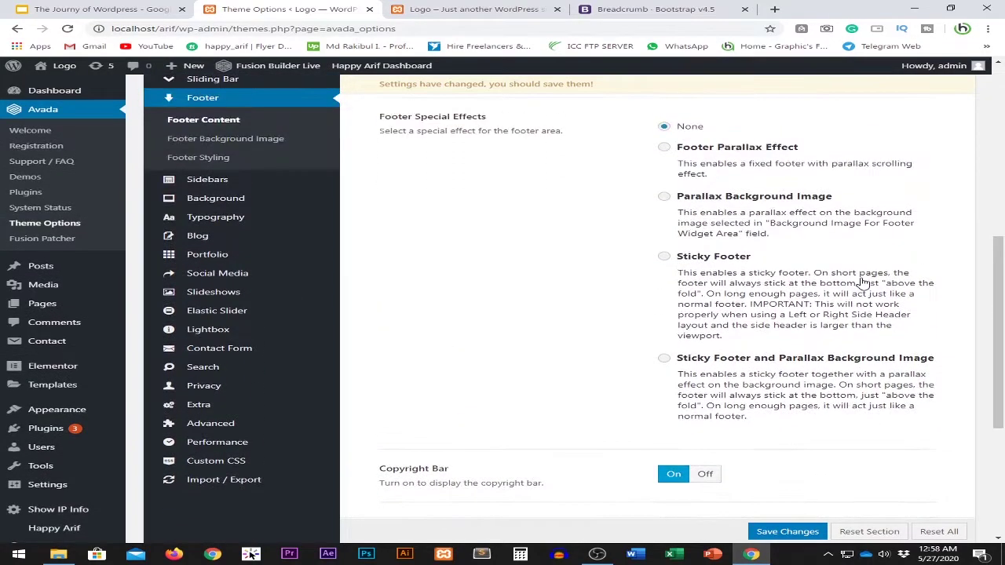
scroll(694, 267, "down", 1)
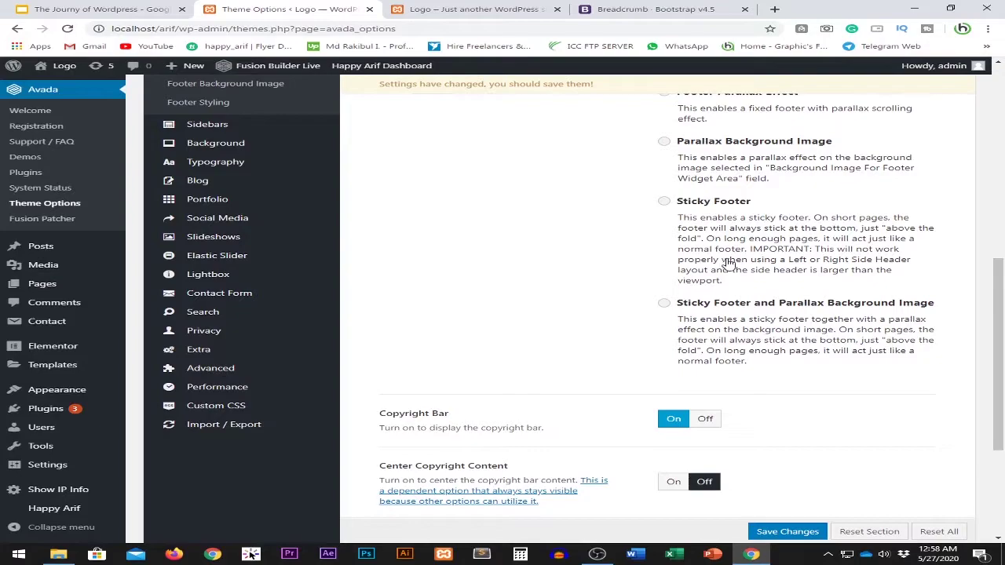
- Review the Copyright Bar and Center Copyright Content options and highlight part of the Copyright Text
scroll(745, 270, "down", 2)
scroll(777, 294, "down", 2)
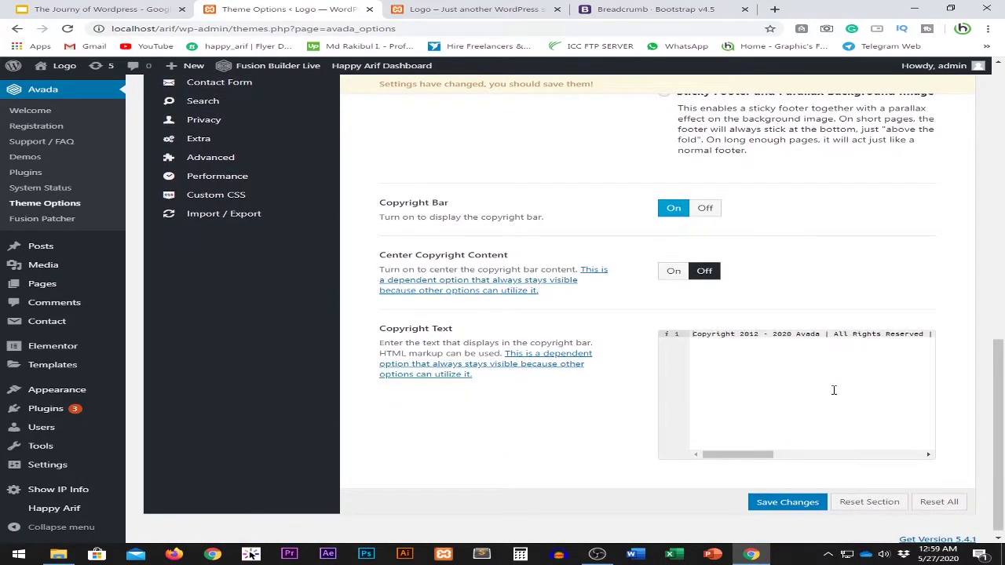
left_click_drag(779, 338, 894, 336)
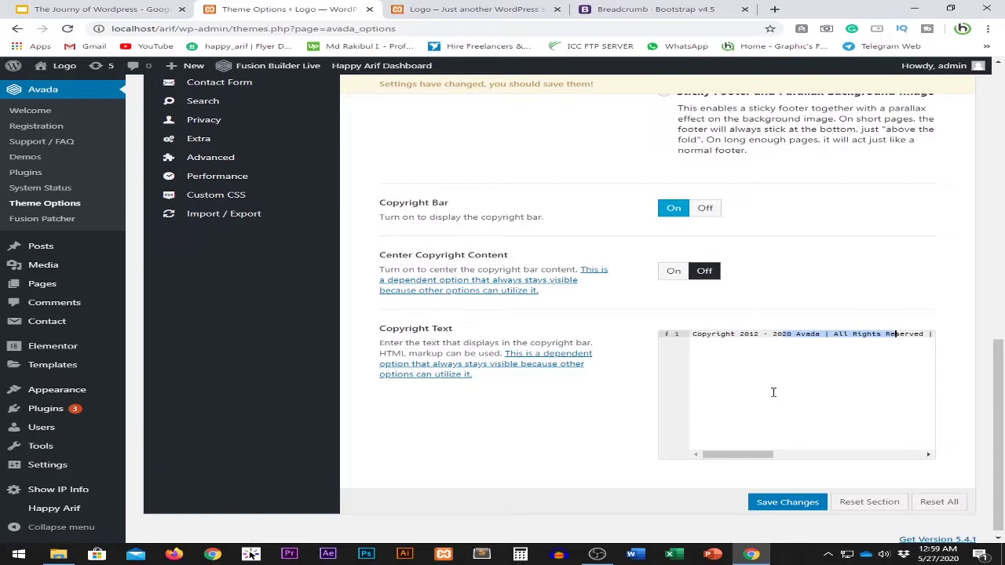
- Switch to the live site and examine the copyright line in its footer
left_click(389, 8)
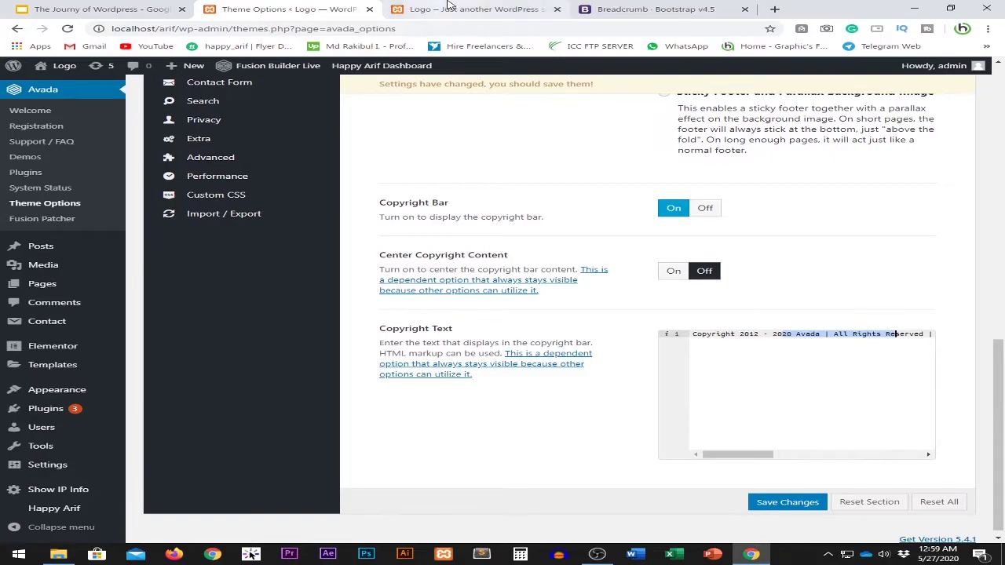
scroll(253, 415, "down", 10)
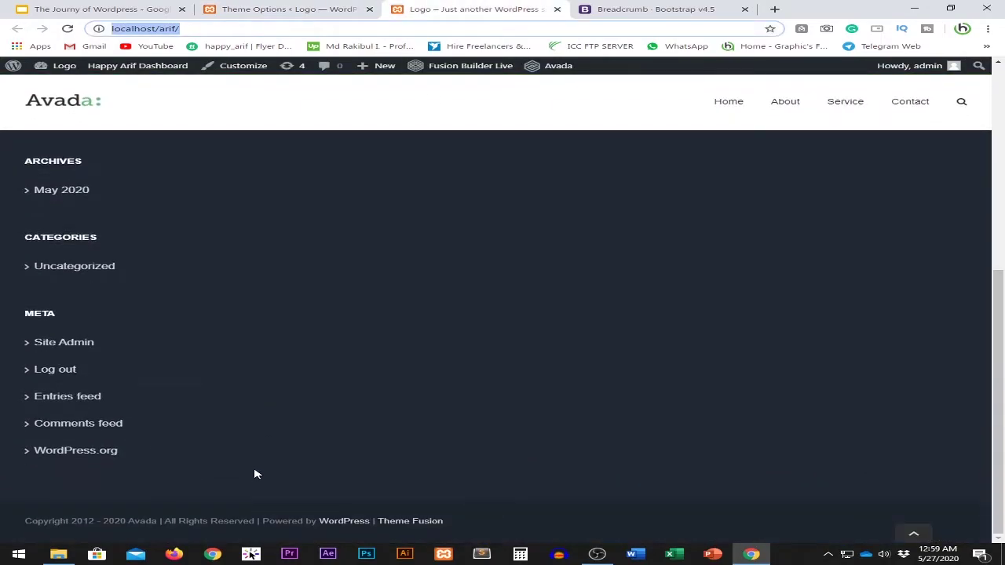
left_click_drag(2, 529, 227, 520)
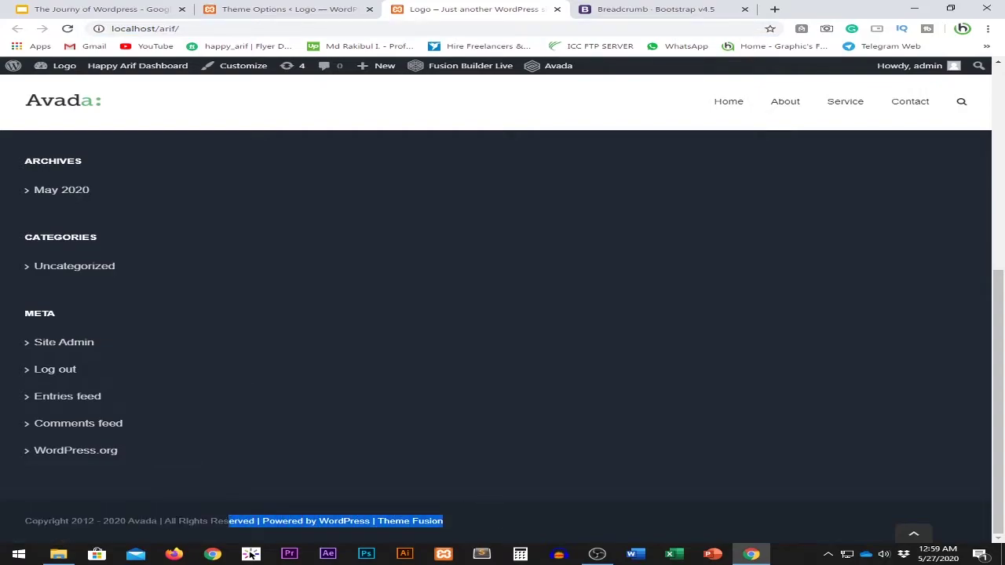
left_click(228, 521)
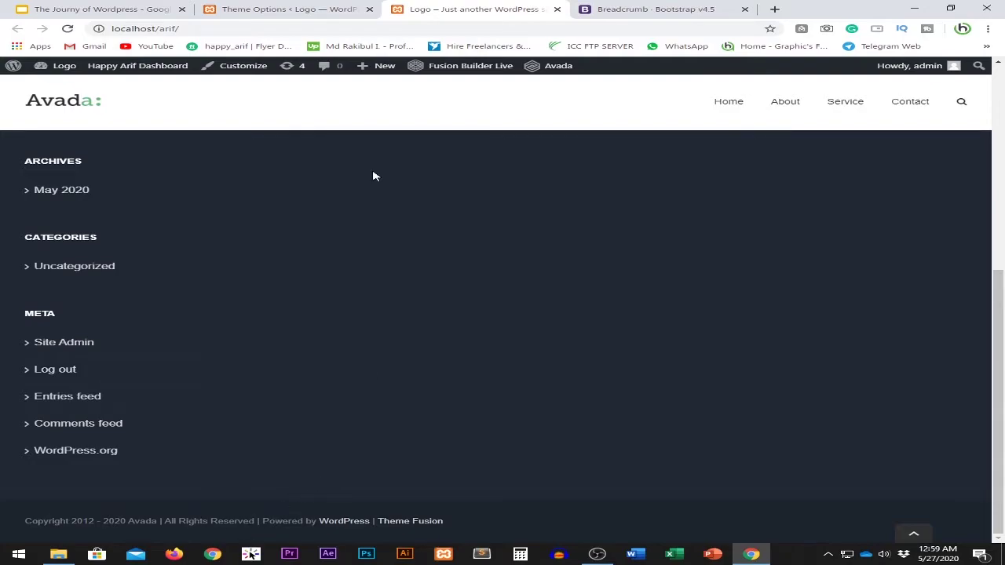
- Return to the Theme Options and read the Copyright Text markup through to its end
key("ctrl+Page_Up")
left_click_drag(754, 455, 760, 459)
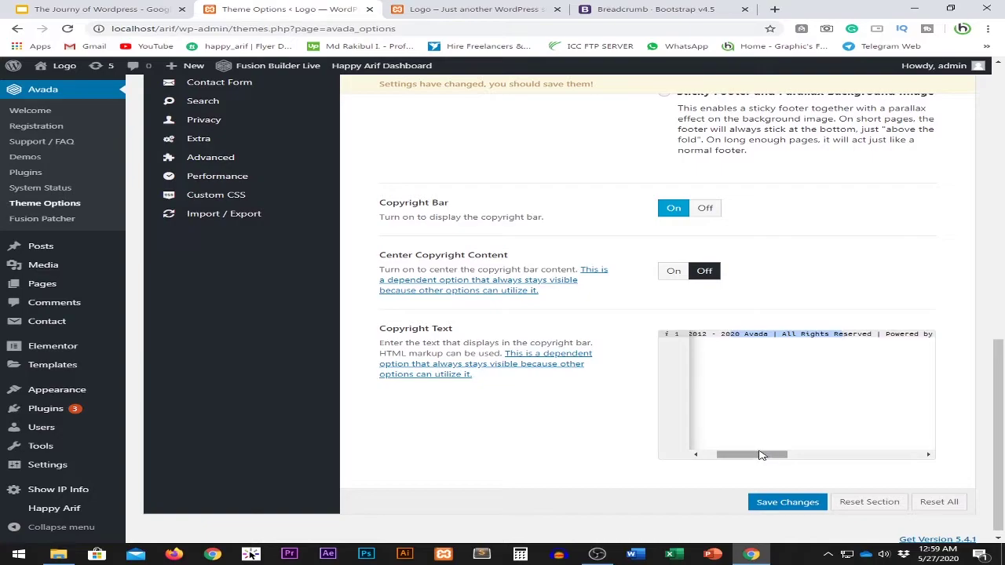
key("End")
left_click_drag(885, 455, 678, 424)
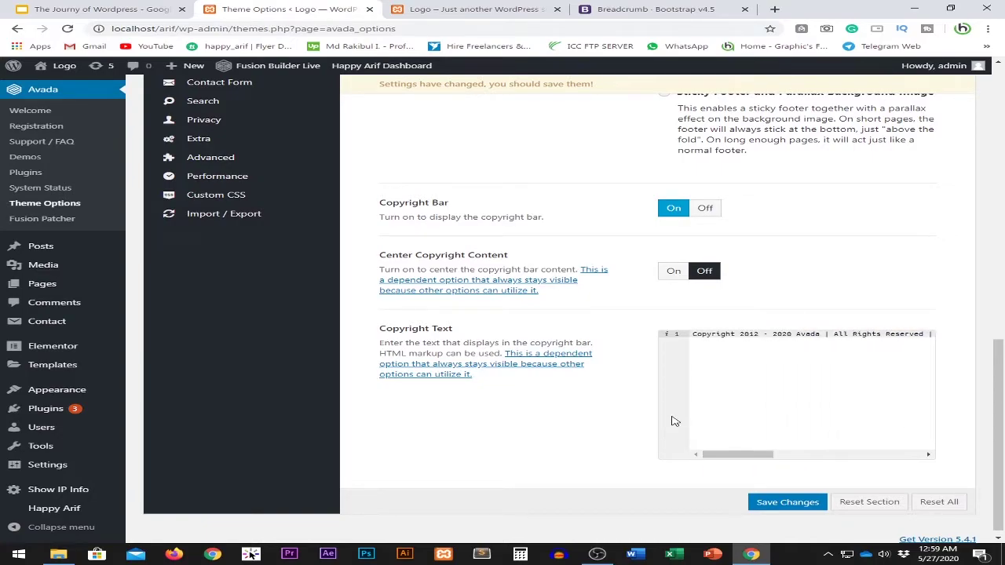
left_click(781, 339)
key("End")
- Check the live site's footer again, glance at the lesson slides and return to the Theme Options
left_click(538, 6)
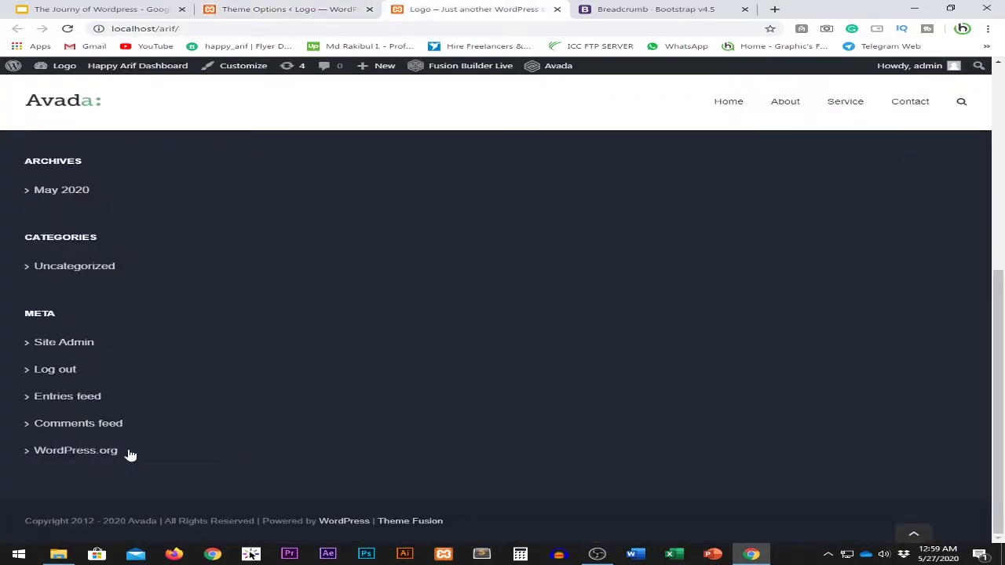
left_click(102, 9)
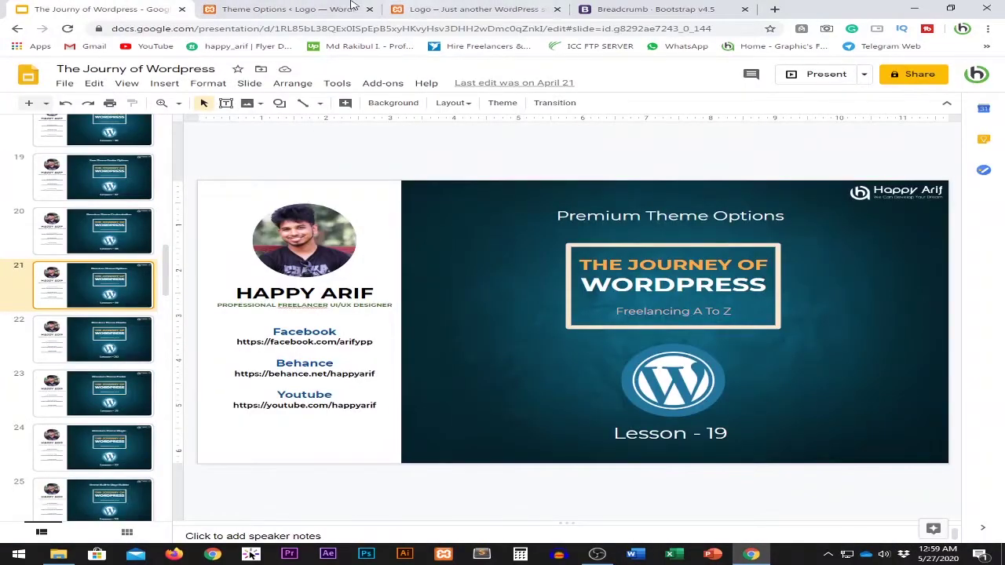
left_click(282, 9)
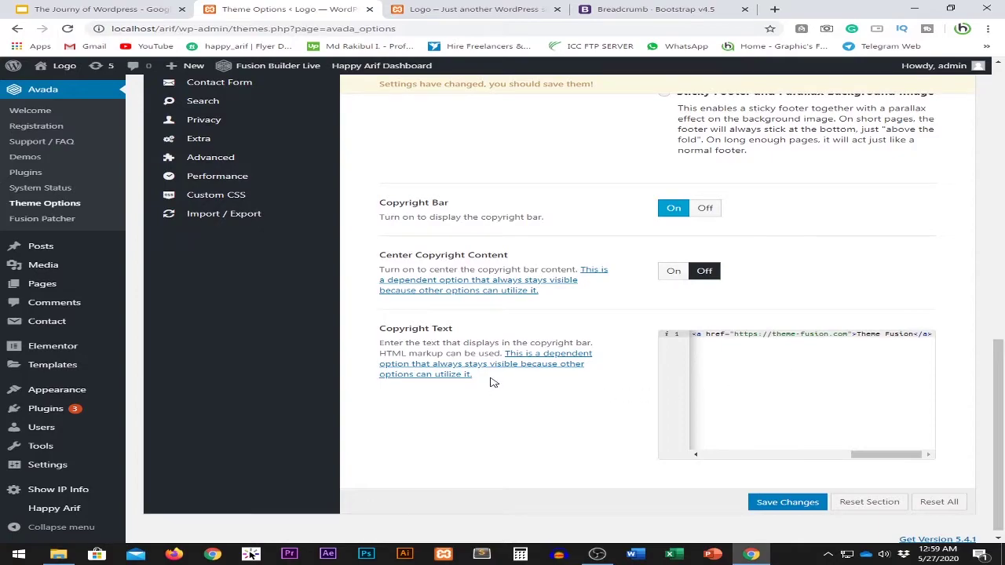
- Review the Footer Background Image options, from the widget area image through the background position
scroll(489, 381, "up", 7)
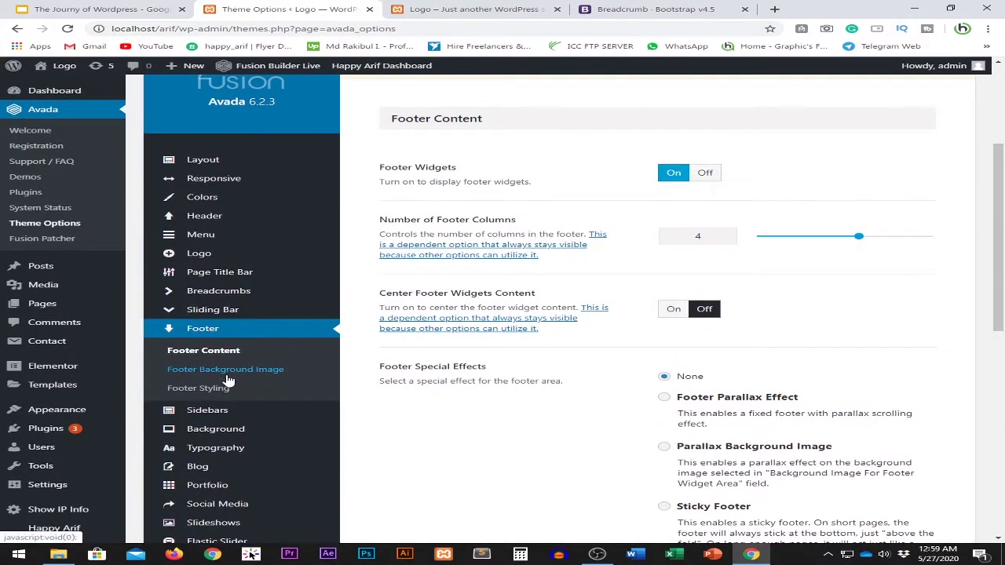
left_click(241, 378)
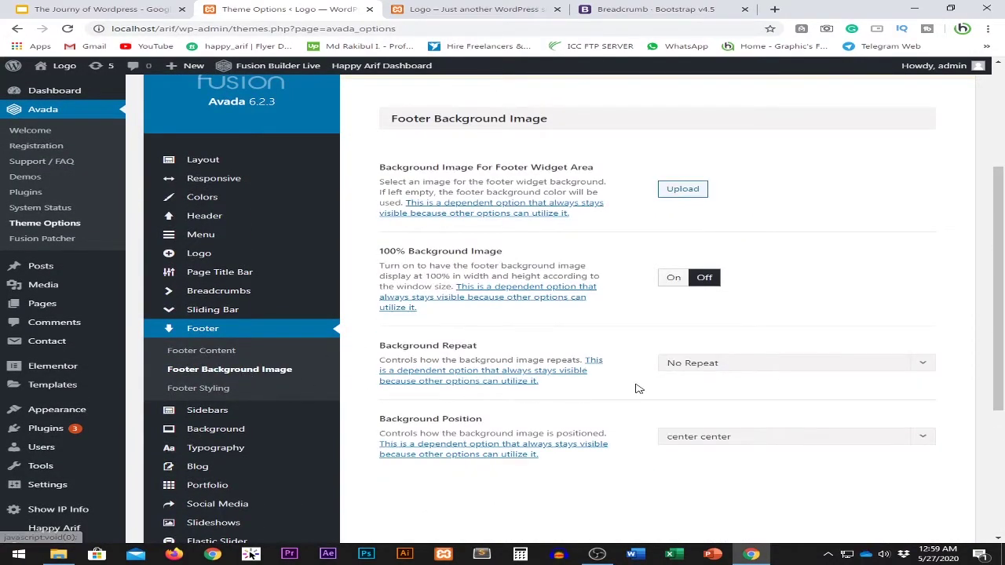
scroll(857, 327, "down", 5)
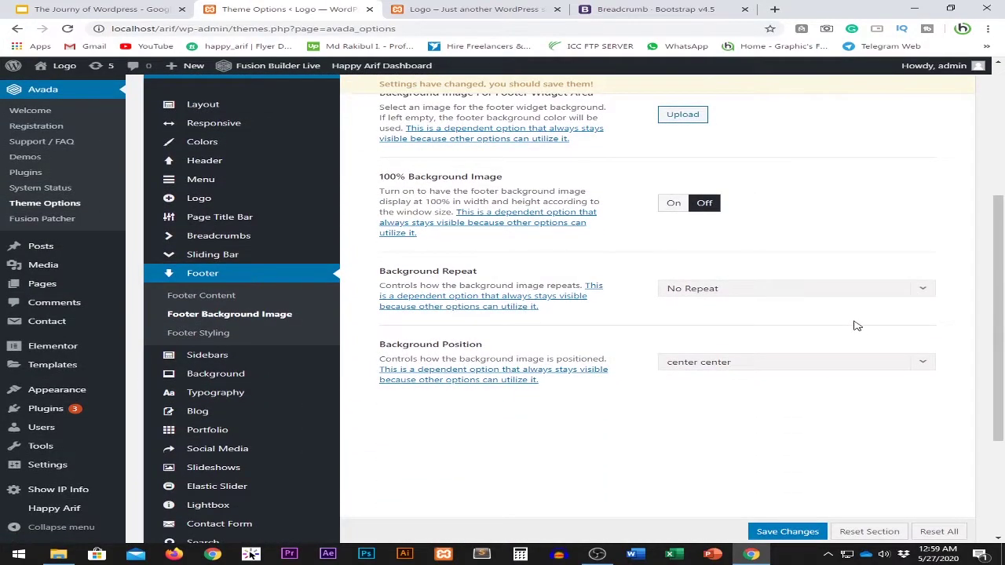
- Look through the Footer Styling options down to Footer Typography and open the footer headings' font family list
left_click(179, 333)
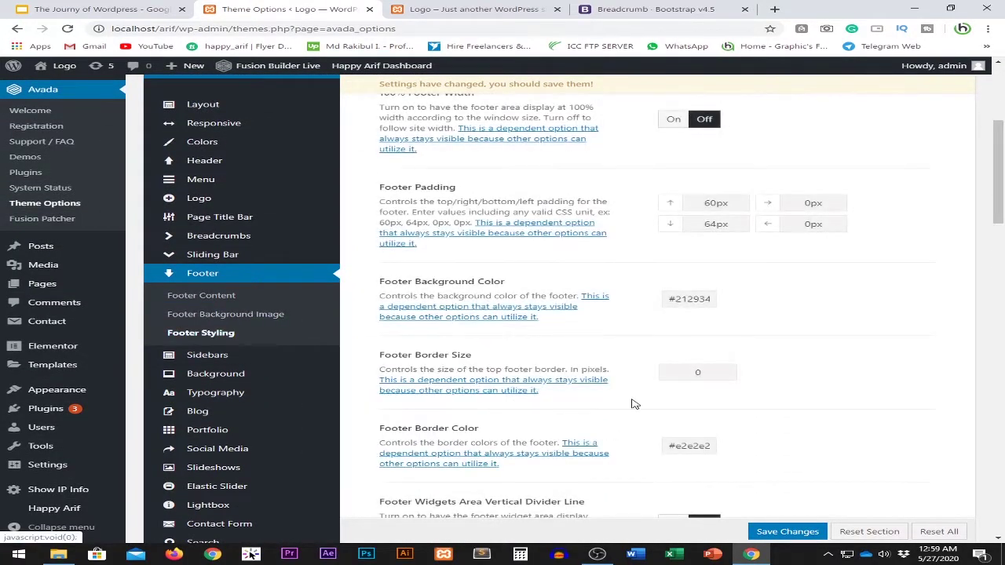
scroll(633, 337, "down", 10)
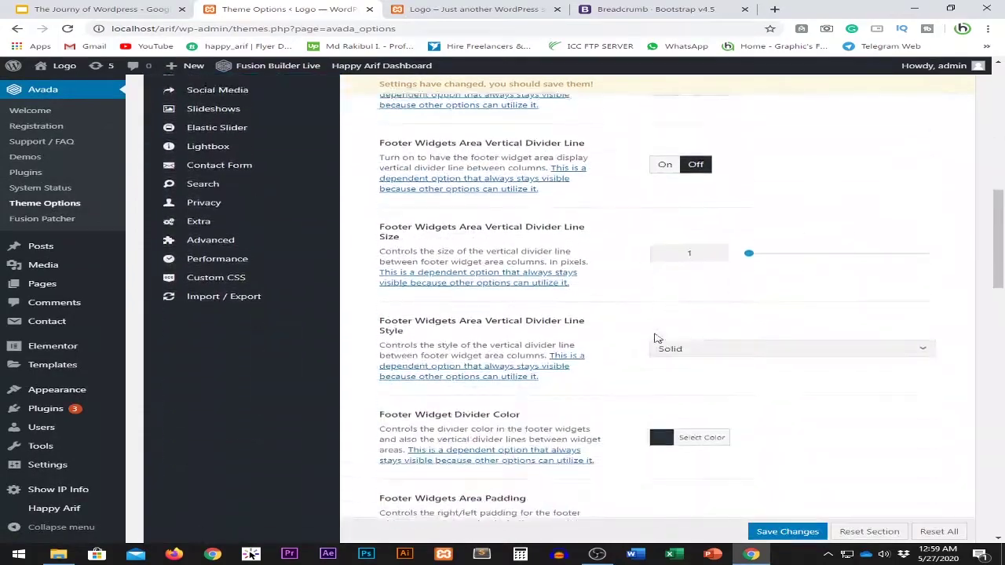
scroll(660, 338, "down", 7)
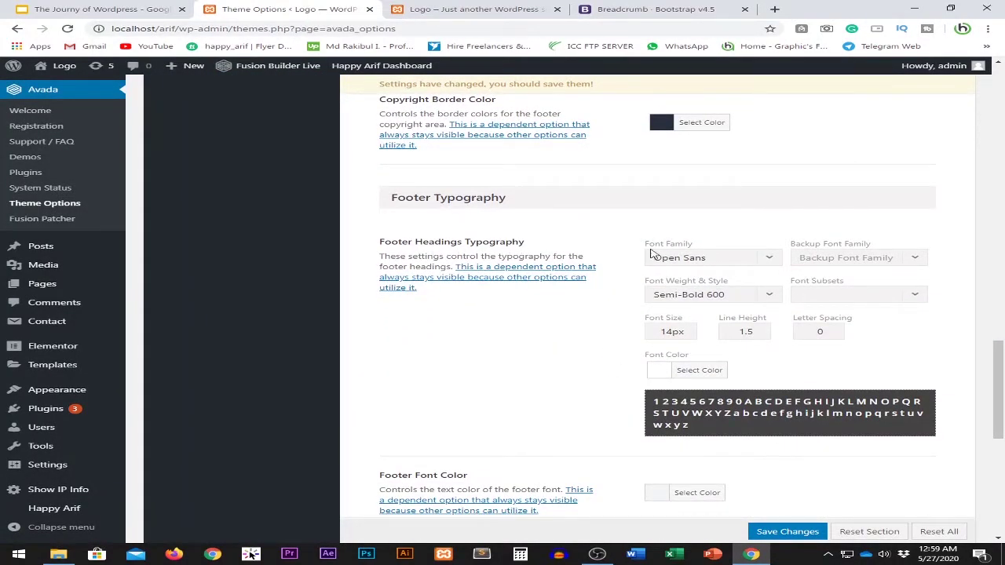
left_click(760, 257)
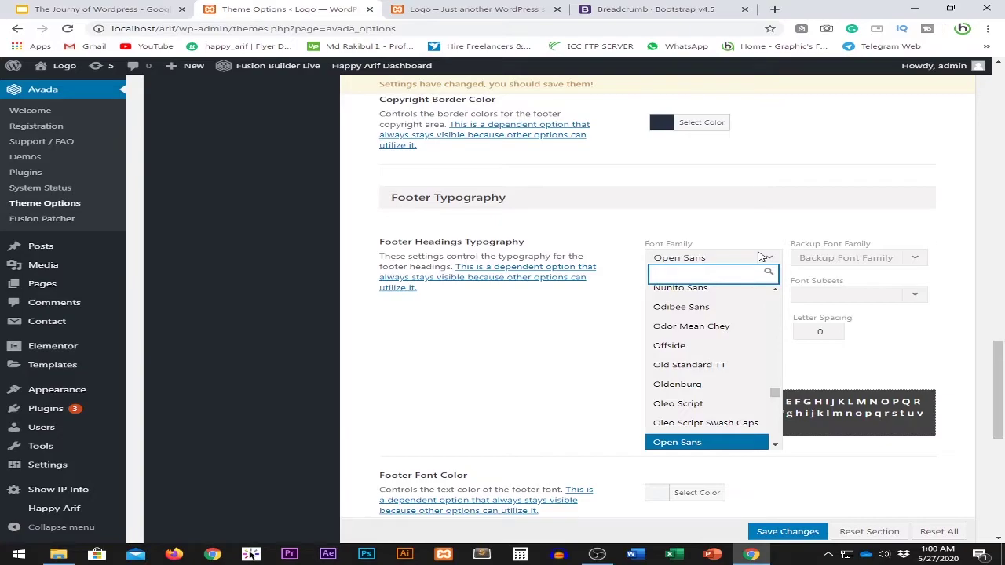
- Browse the Sidebars section through Sidebar Styling, Pages, Portfolio Posts, Portfolio Archive, Blog Posts, Blog Archive and Search Page
scroll(521, 369, "up", 20)
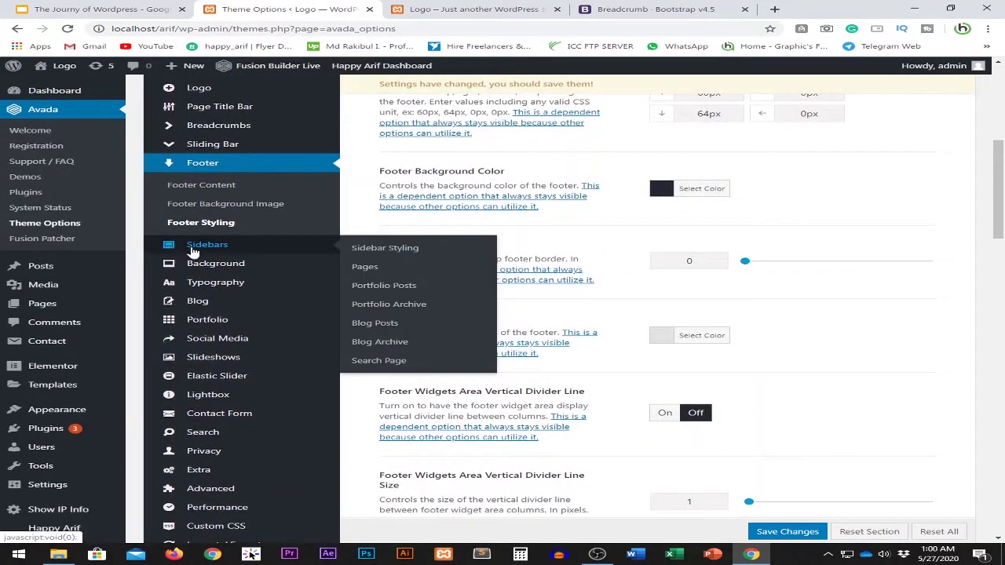
left_click(201, 247)
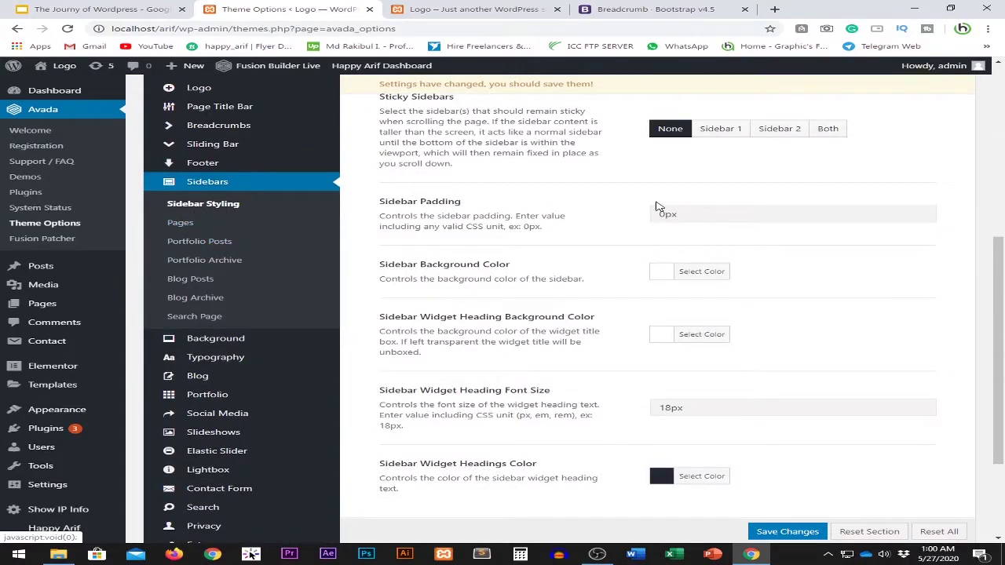
left_click(182, 223)
left_click(201, 241)
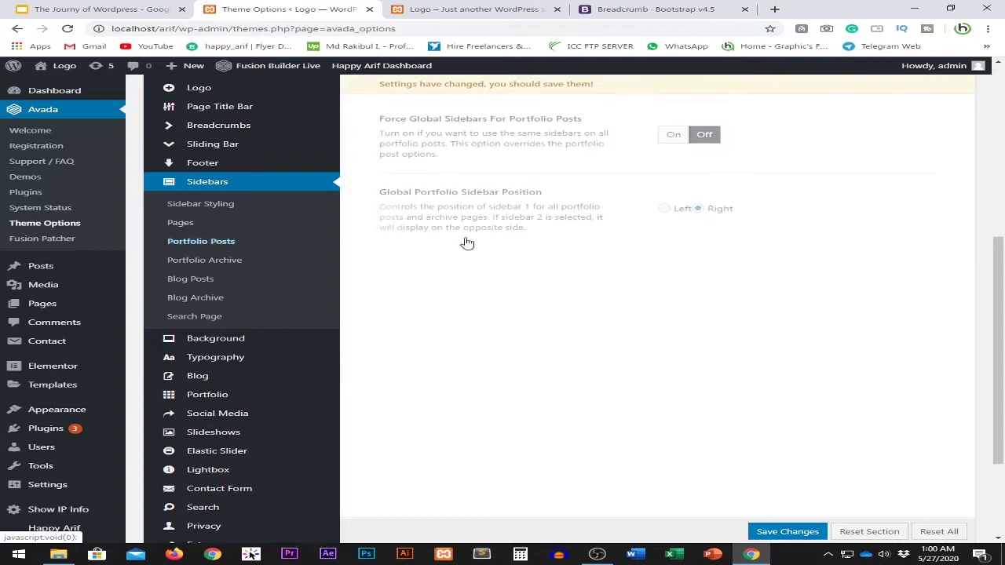
left_click(225, 265)
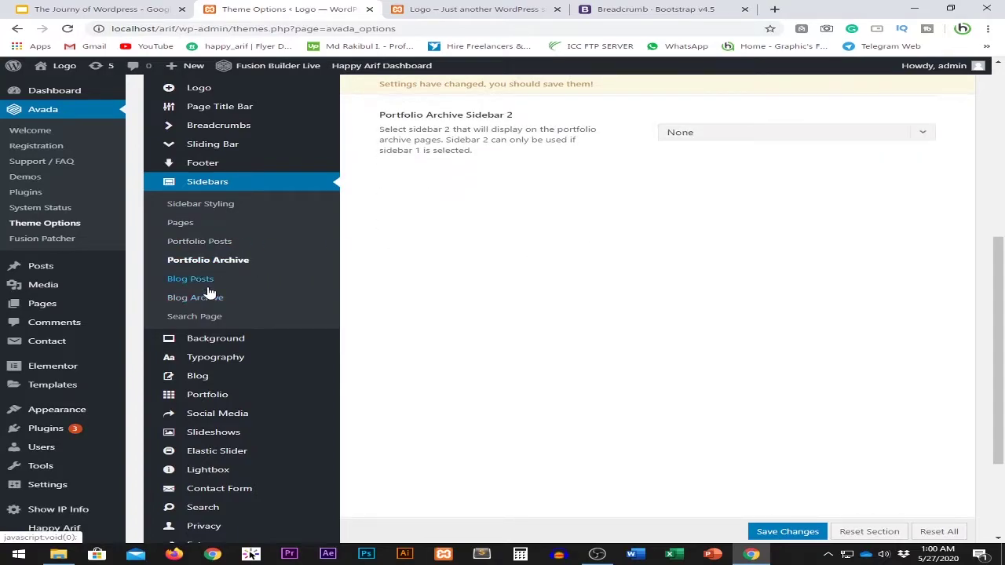
left_click(195, 281)
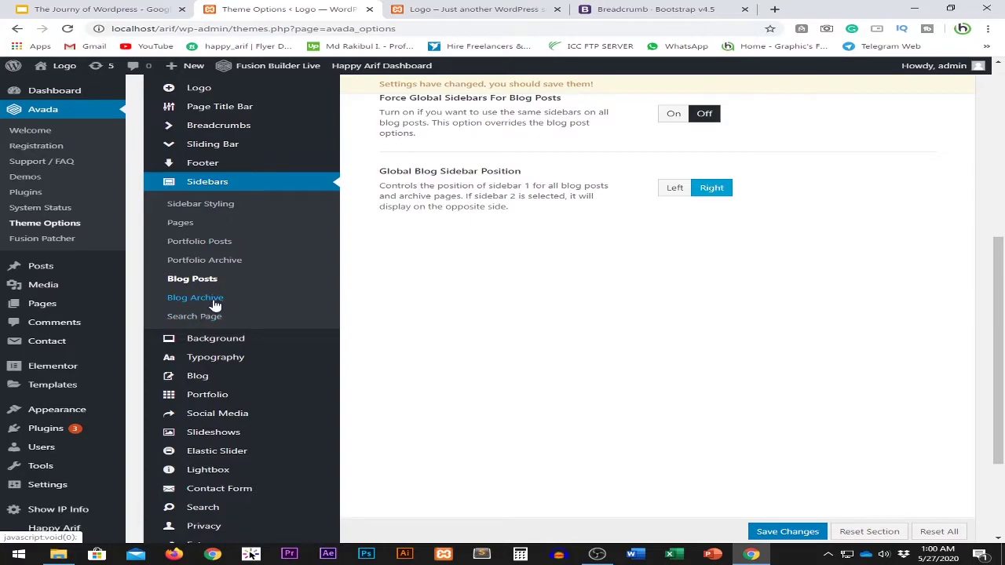
left_click(212, 300)
left_click(217, 320)
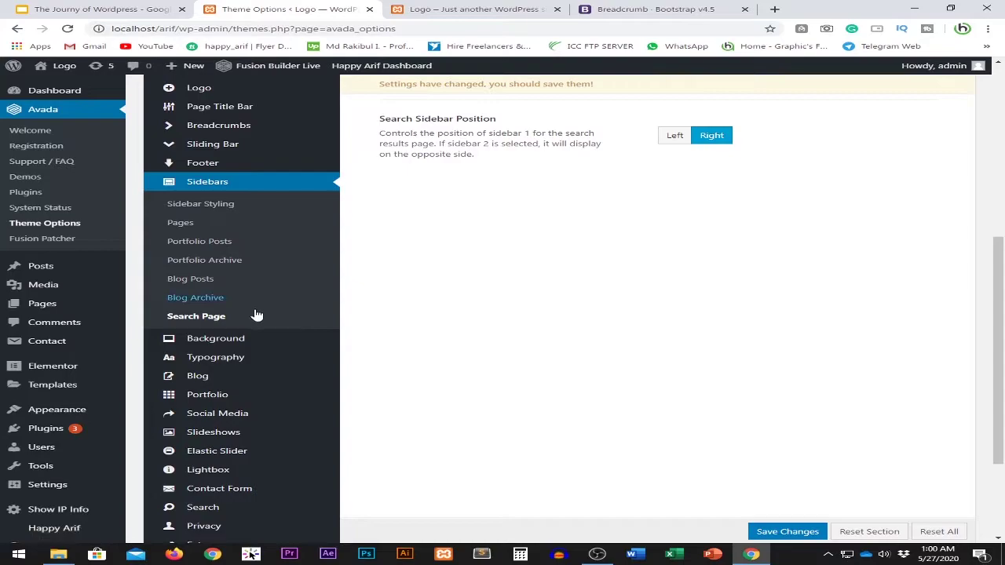
- Glance at the Page Background options and review the Body Typography settings
mouse_move(248, 348)
left_click(216, 331)
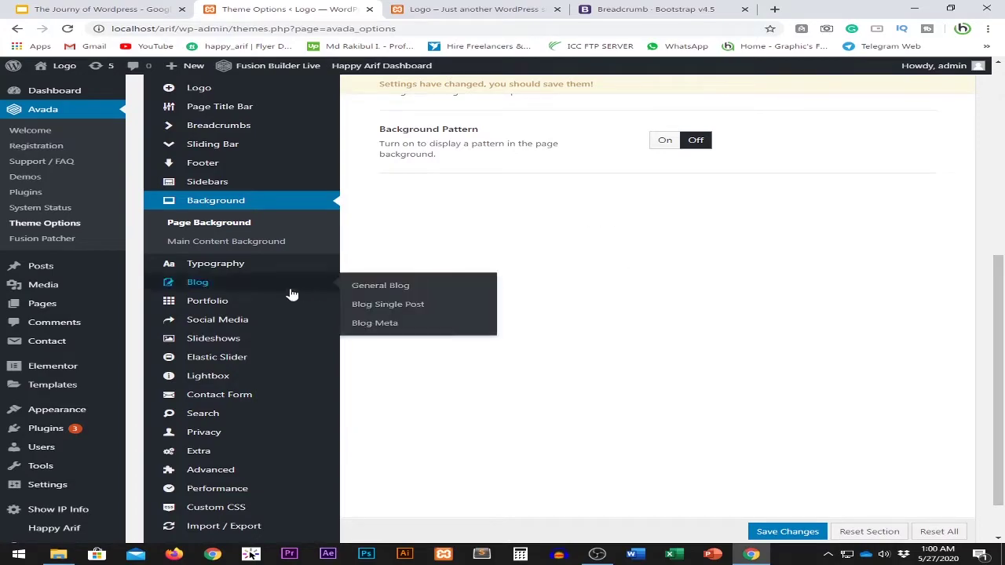
left_click(237, 267)
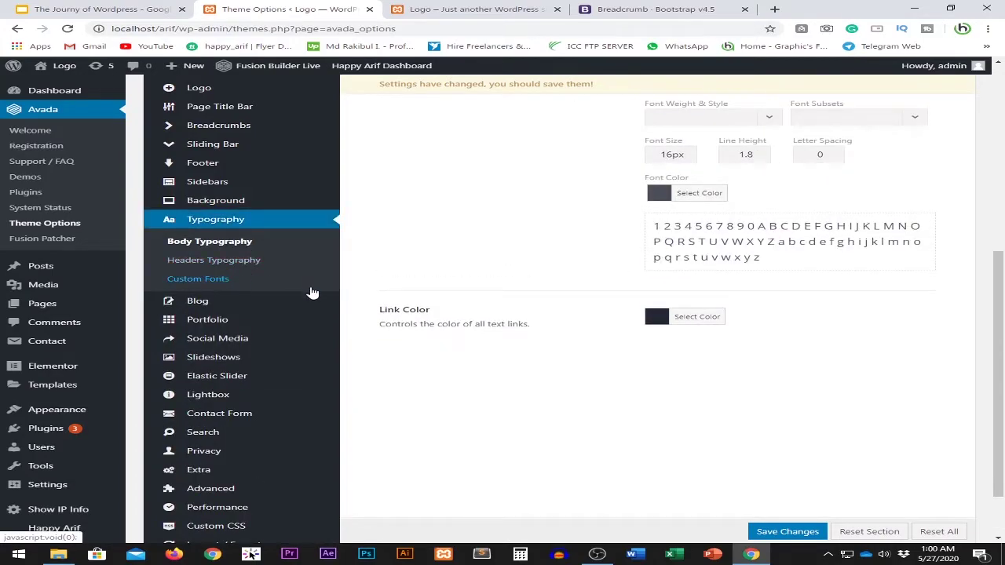
scroll(437, 336, "up", 2)
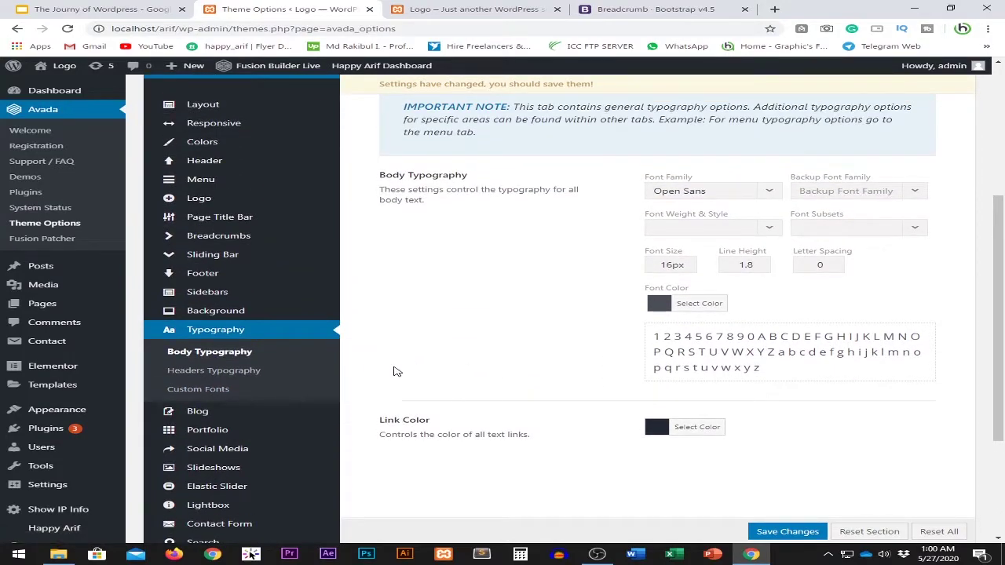
- Examine the Custom Fonts upload options and return to the Body Typography settings
left_click(201, 388)
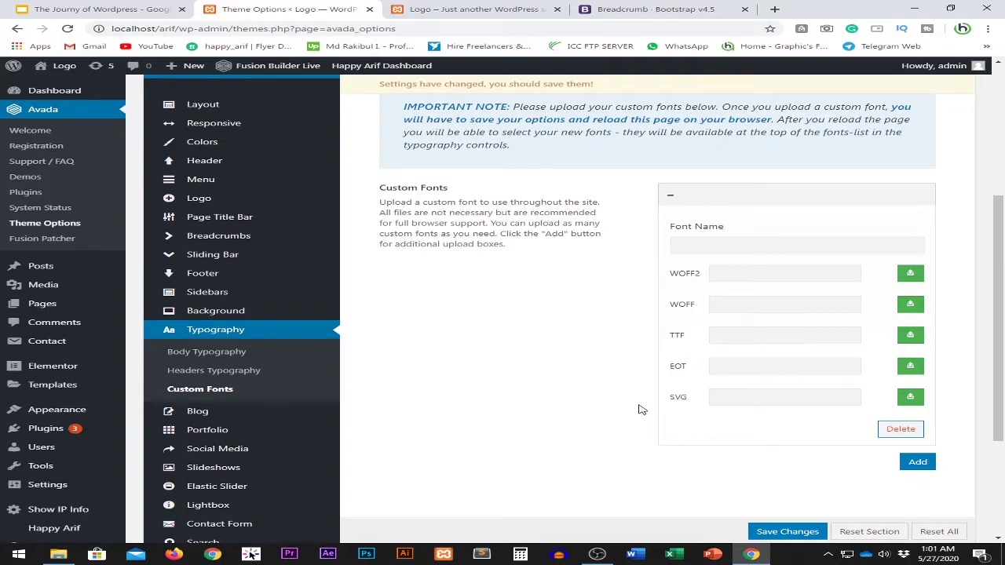
scroll(641, 408, "down", 1)
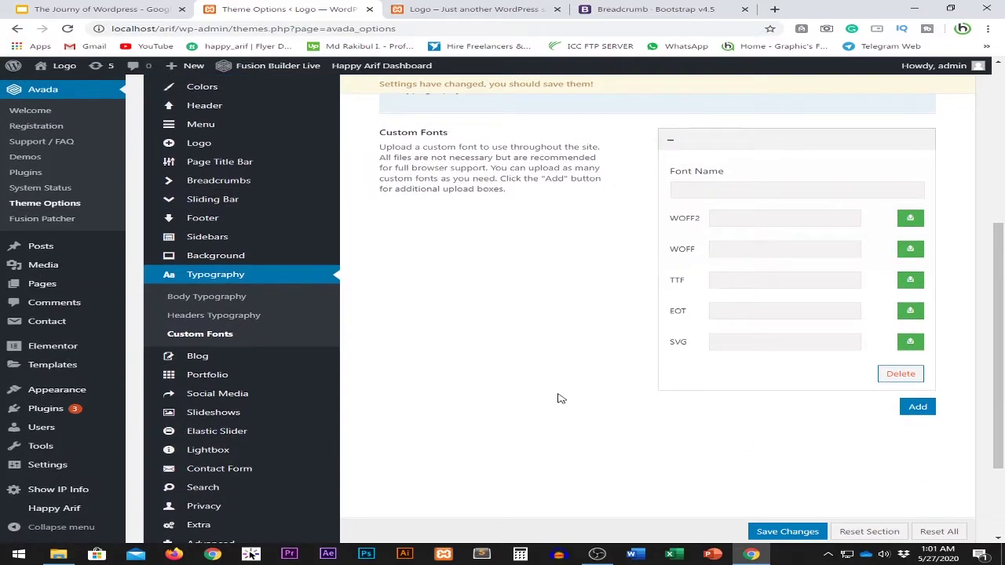
left_click(216, 297)
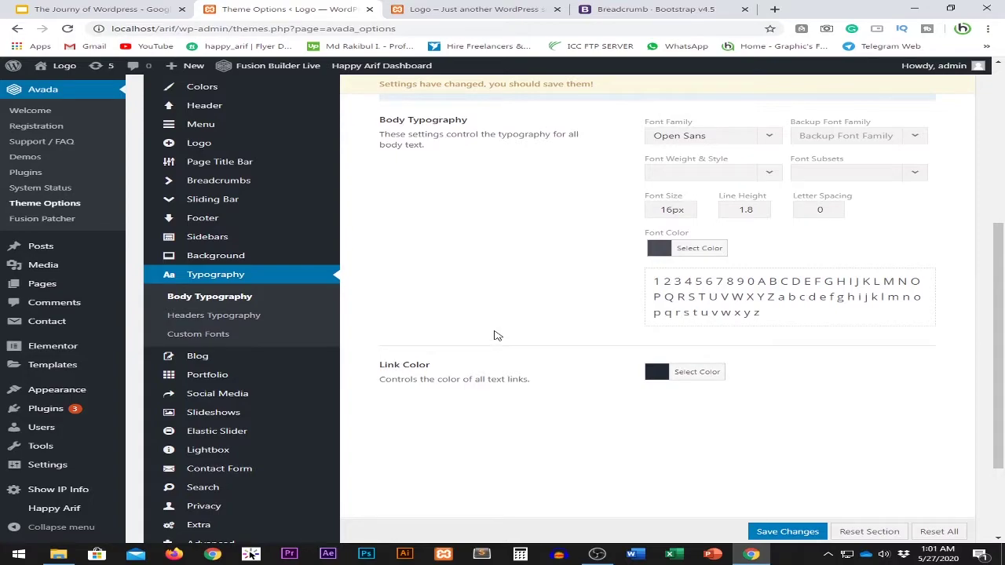
- Review the General Blog options, including the page title bar, title, subtitle, layout and pagination type
mouse_move(319, 354)
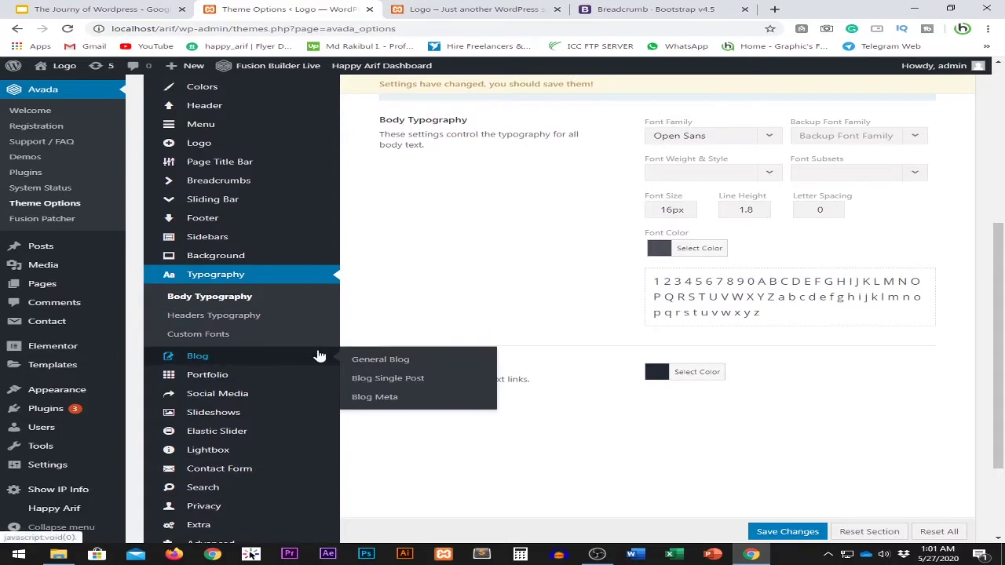
left_click(287, 358)
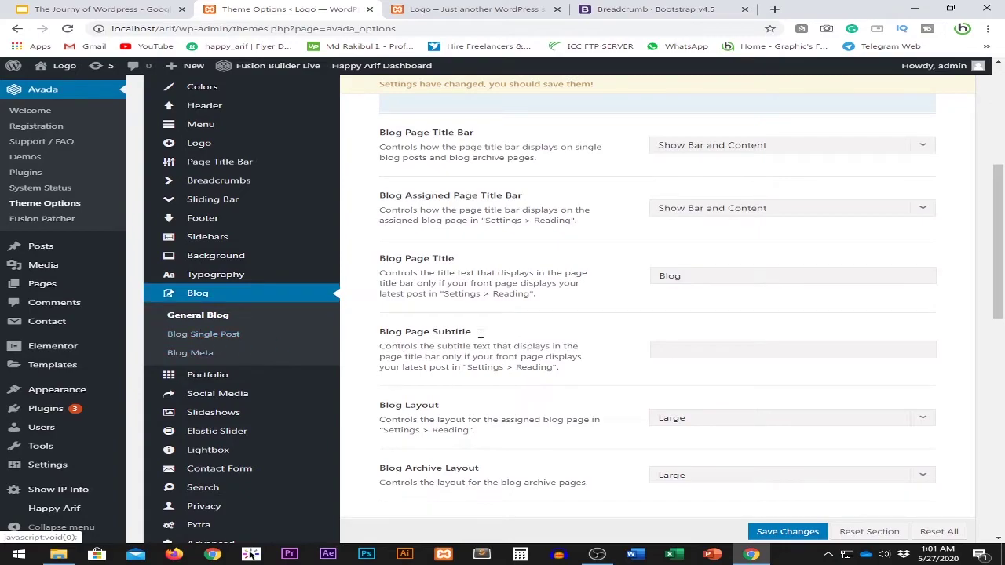
scroll(730, 286, "down", 6)
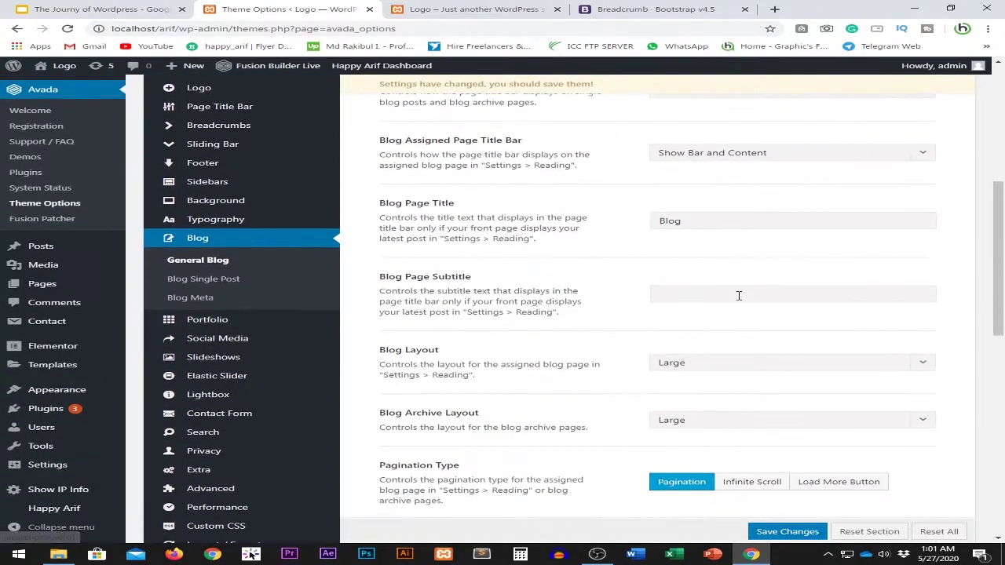
scroll(630, 337, "up", 4)
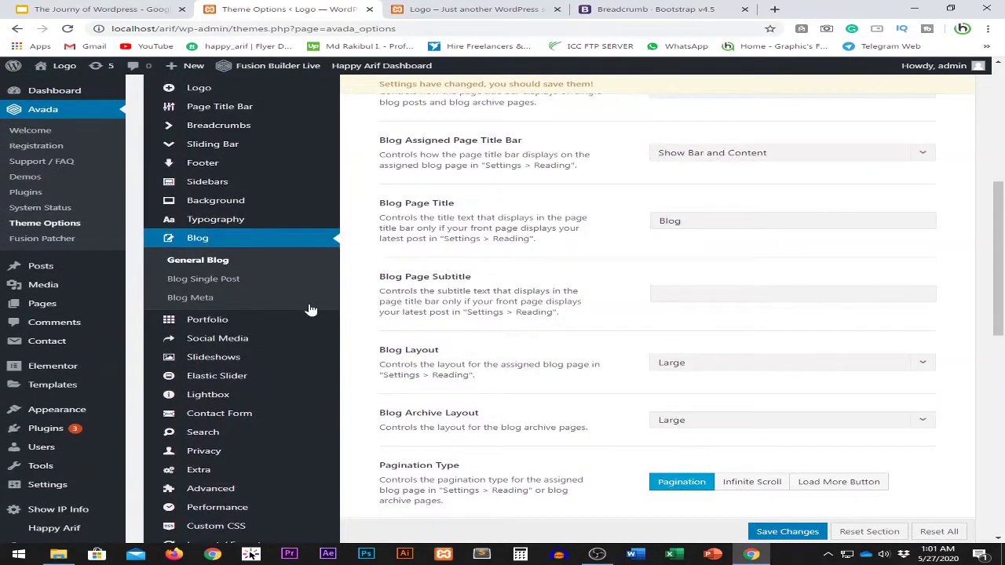
- Open the Blog Single Post options and examine the Blog Meta options down to the date format
left_click(208, 280)
mouse_move(215, 322)
left_click(201, 297)
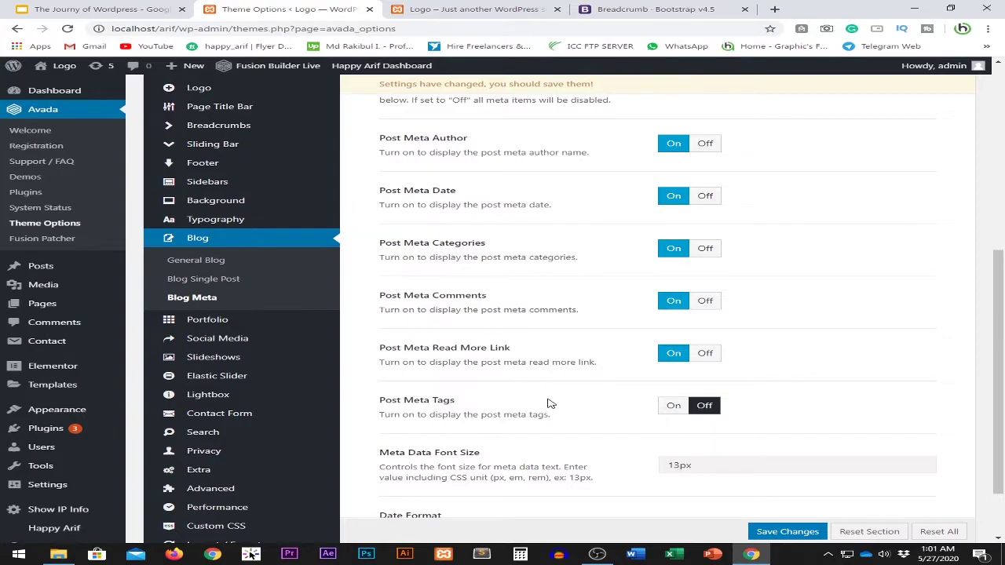
scroll(549, 402, "up", 1)
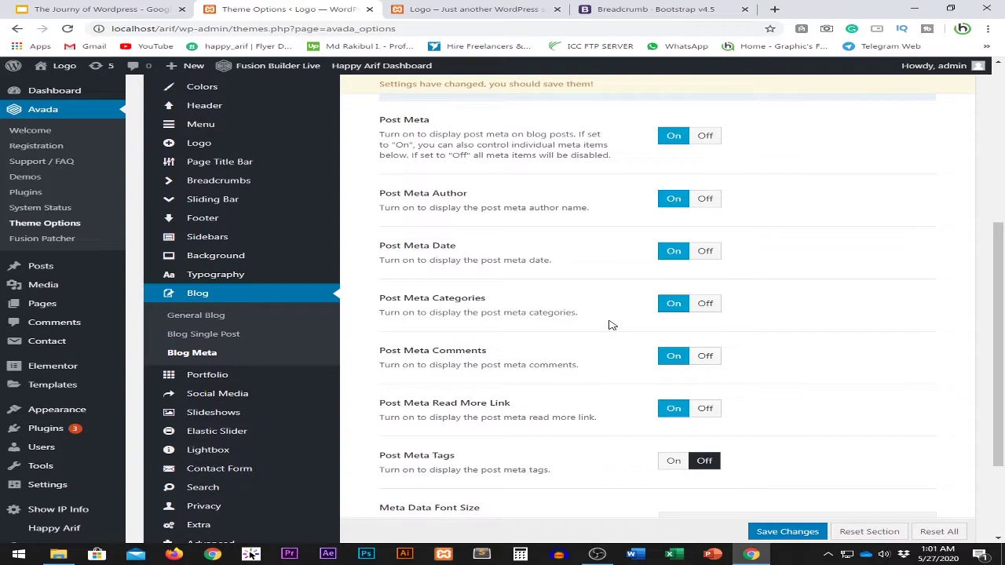
scroll(597, 318, "down", 2)
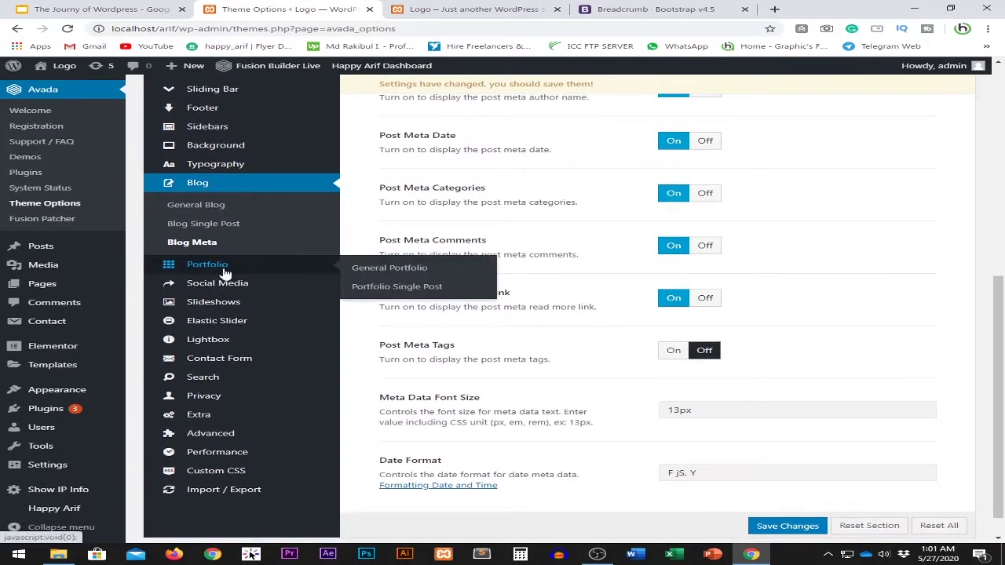
- Review the General Portfolio options and highlight the Portfolio Archive Layout description
left_click(228, 265)
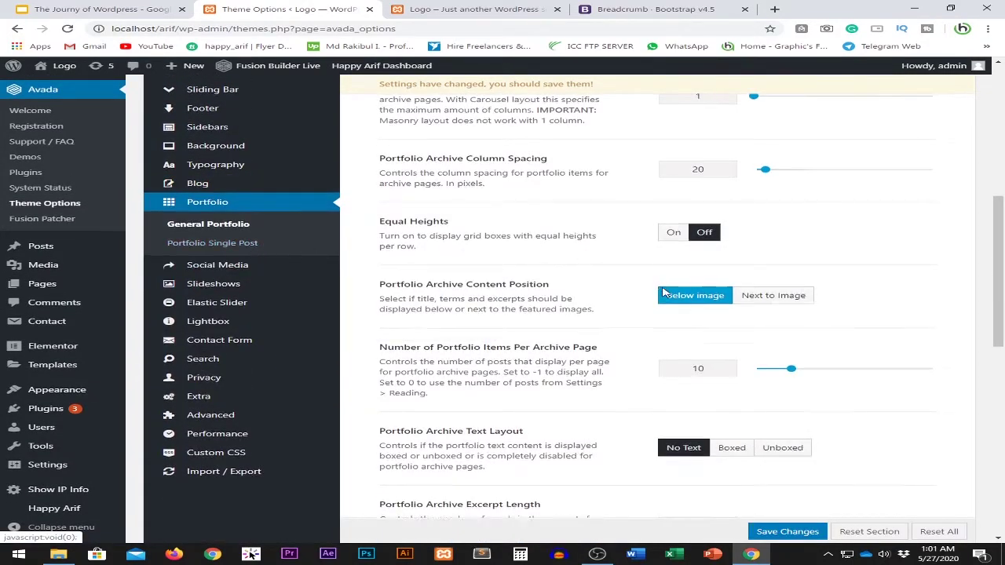
scroll(662, 292, "up", 3)
left_click(673, 174)
scroll(528, 314, "down", 3)
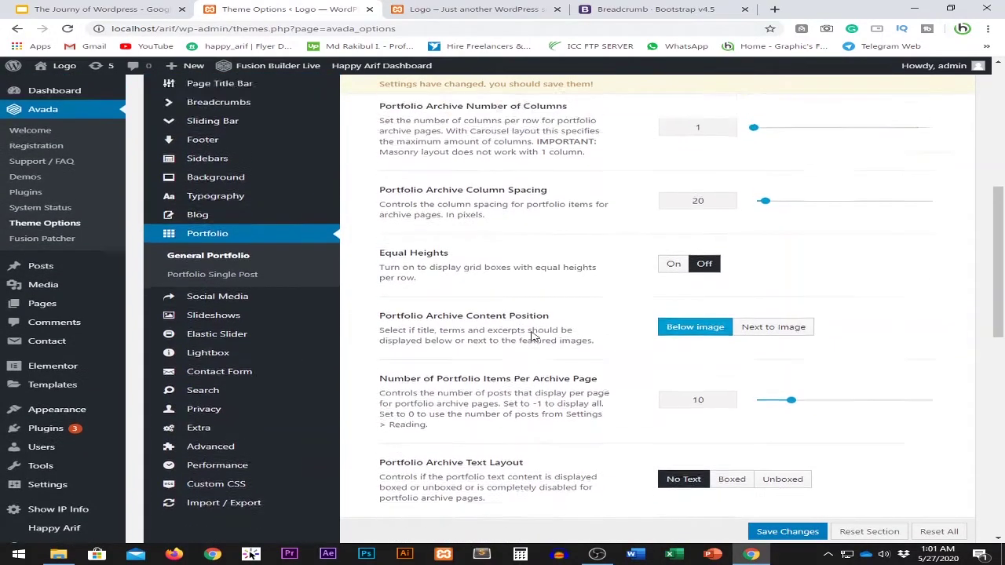
scroll(530, 335, "up", 4)
left_click_drag(387, 237, 594, 240)
left_click(592, 245)
scroll(553, 365, "down", 3)
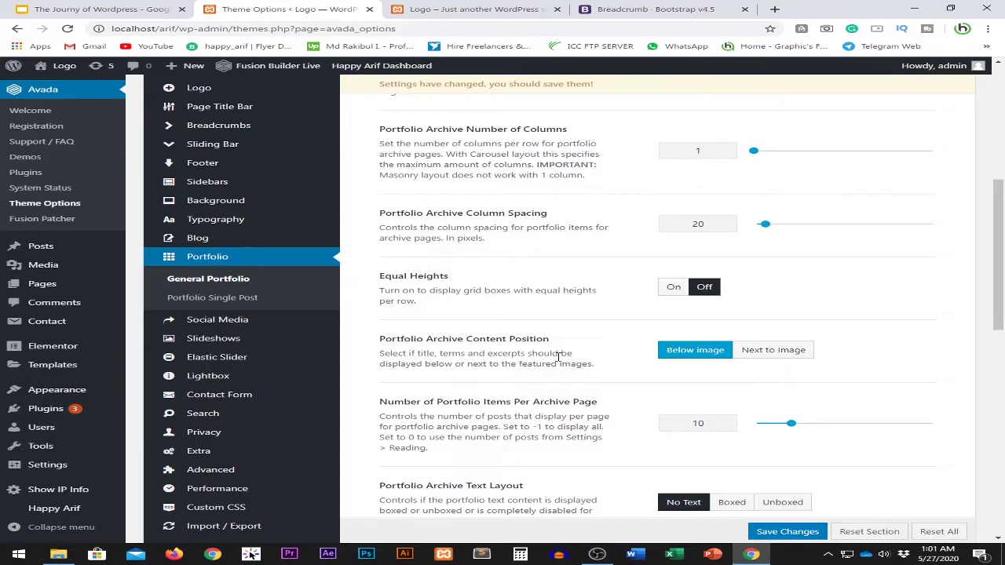
- Recheck the portfolio archive's layout, featured image size, number of columns and column spacing options
scroll(552, 360, "up", 3)
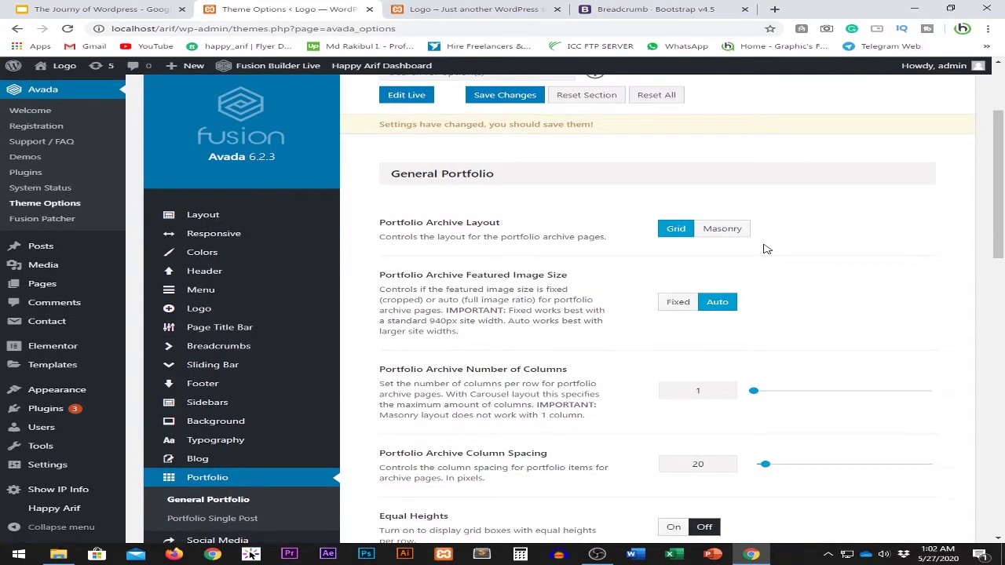
scroll(777, 255, "down", 2)
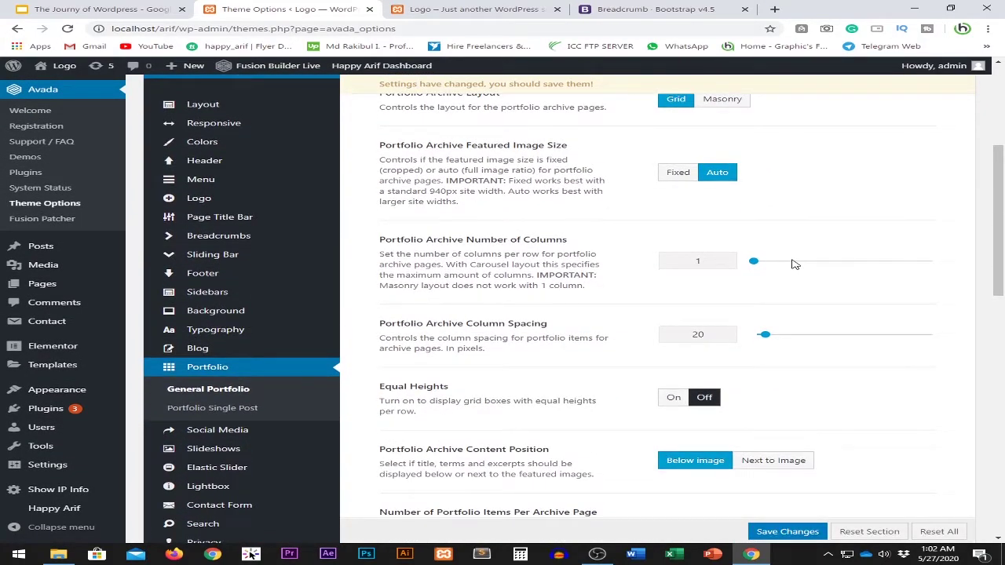
scroll(860, 294, "down", 2)
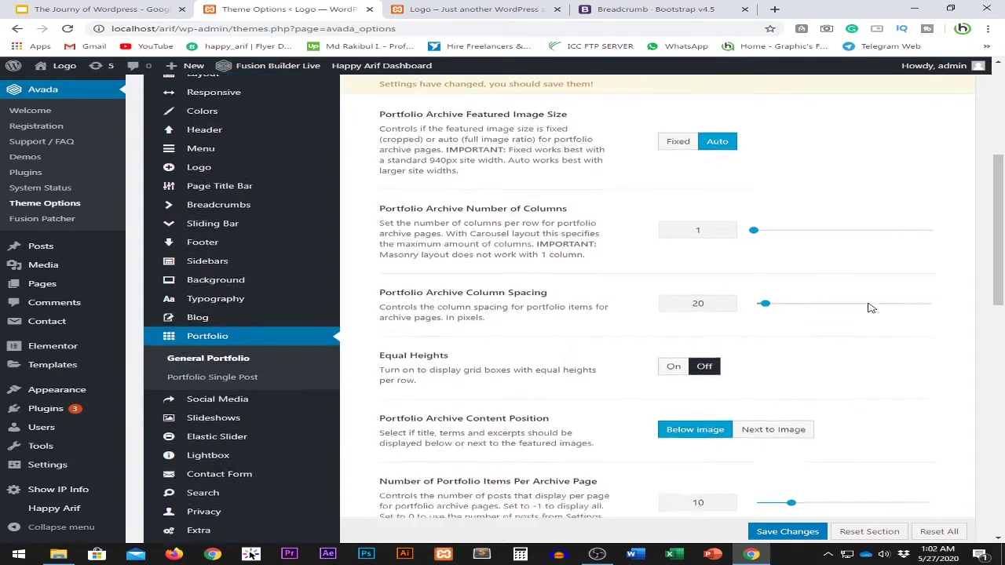
scroll(787, 310, "up", 4)
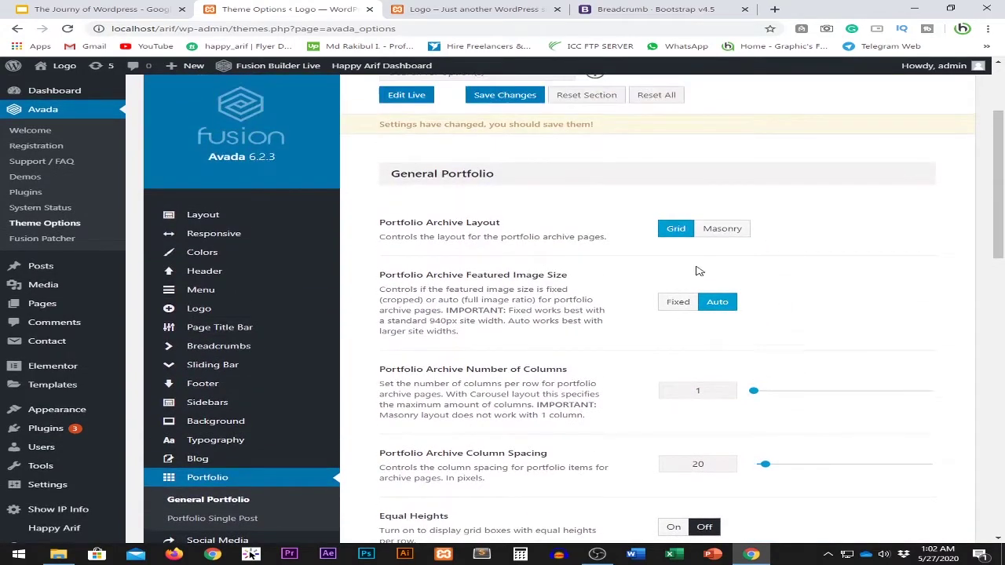
- Set the Portfolio Archive Content Position to Next to Image
scroll(670, 256, "down", 5)
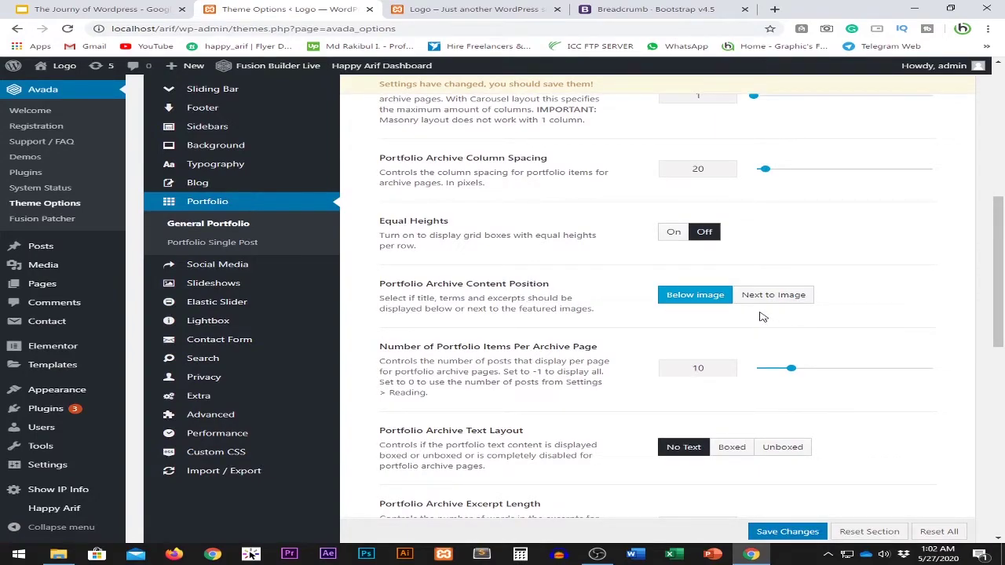
left_click(777, 295)
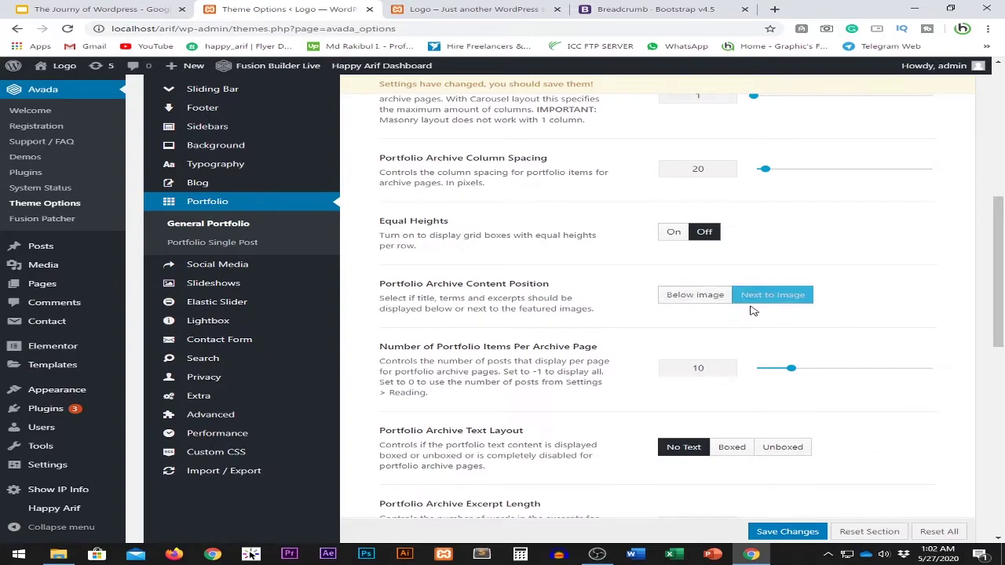
- Set the Portfolio Archive Content Position to Below Image and review the Portfolio Single Post options down to Comments
left_click(696, 297)
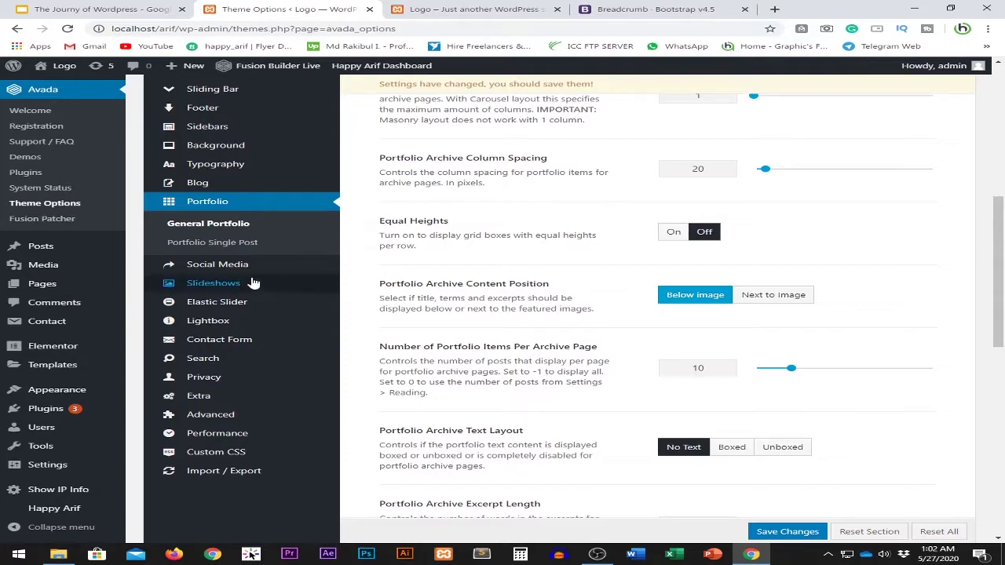
left_click(212, 243)
scroll(531, 348, "up", 6)
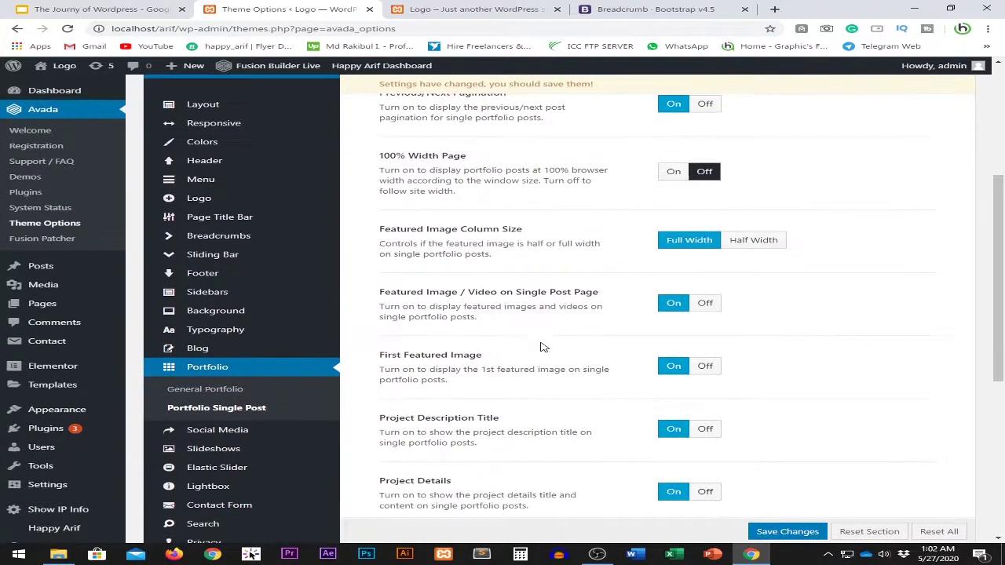
scroll(565, 326, "down", 2)
scroll(568, 330, "down", 5)
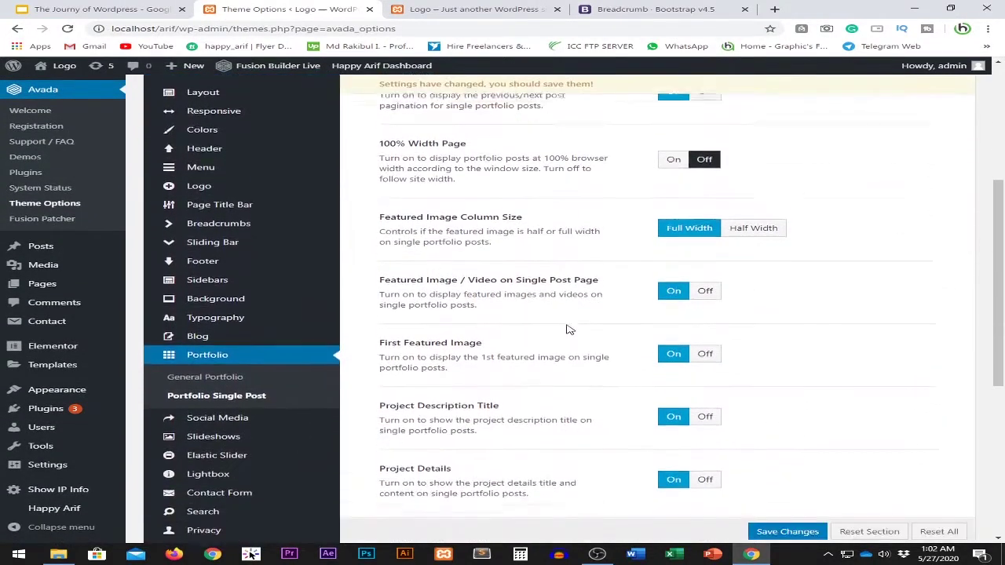
scroll(565, 369, "down", 2)
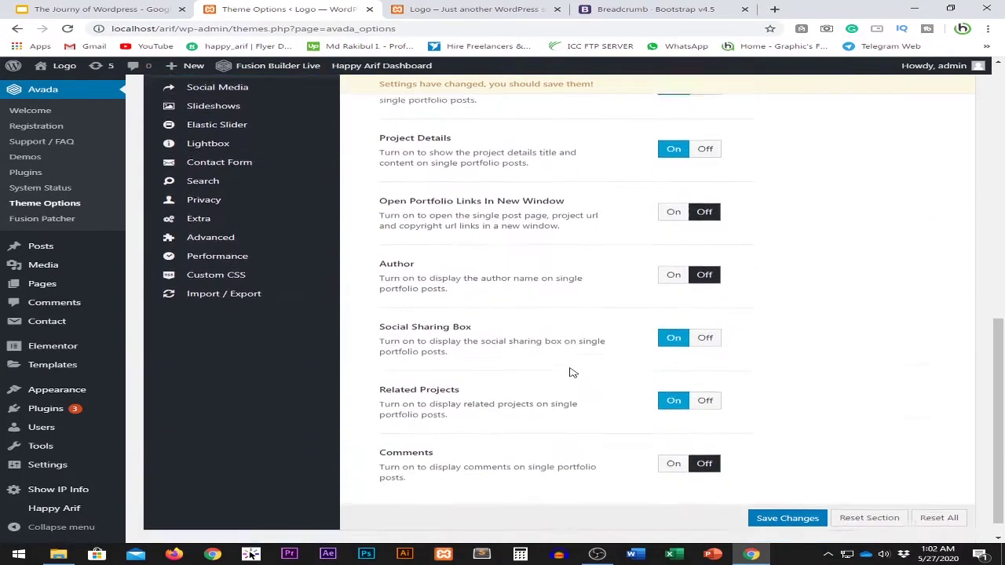
scroll(570, 370, "up", 2)
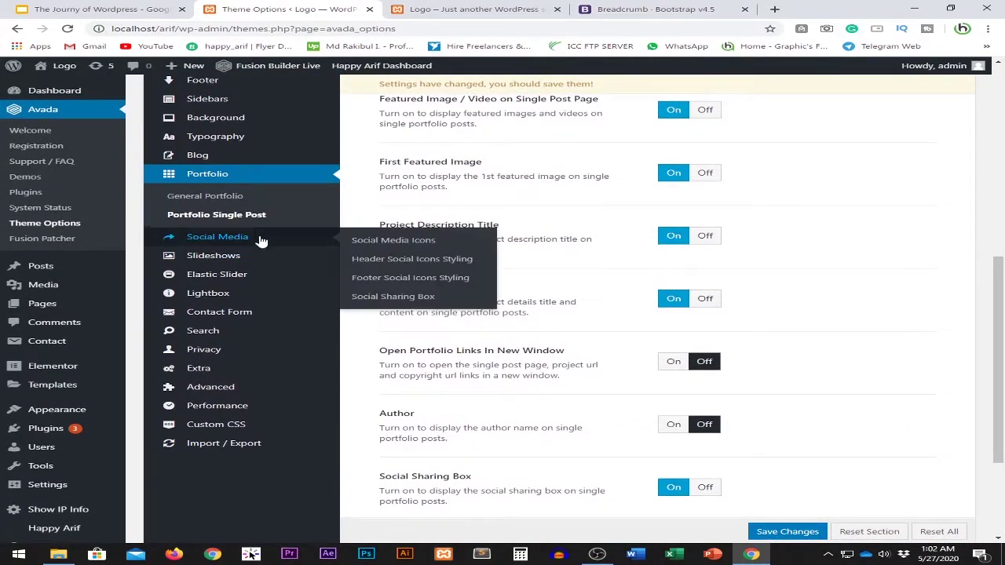
- Open the Social Media section and review the Header and Footer Social Icons Styling options
left_click(259, 238)
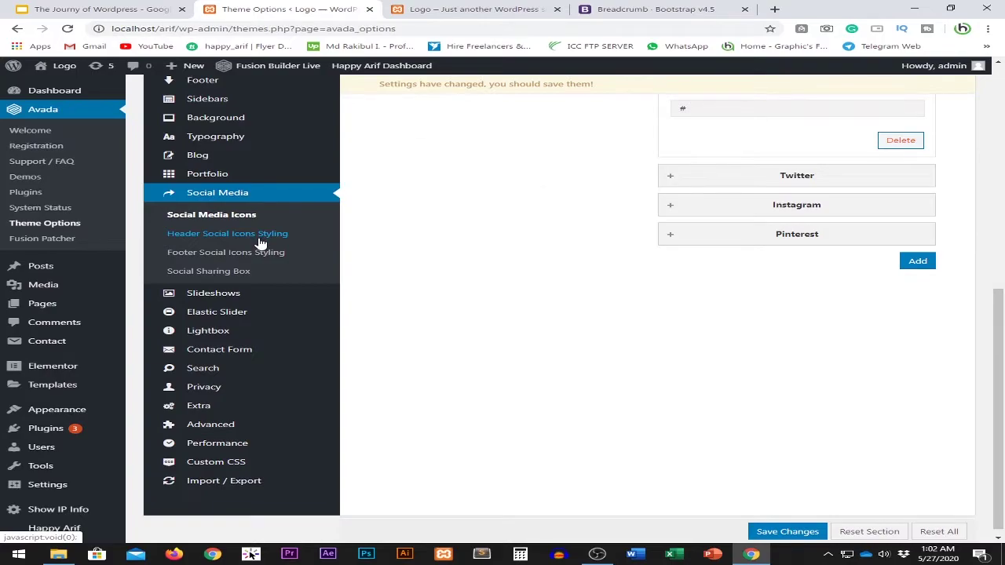
left_click(258, 236)
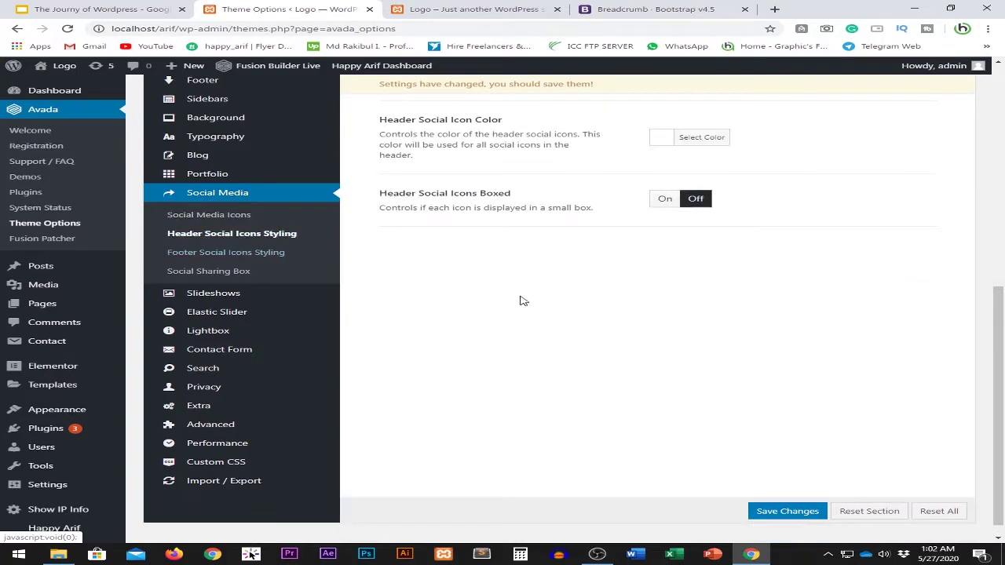
left_click(239, 259)
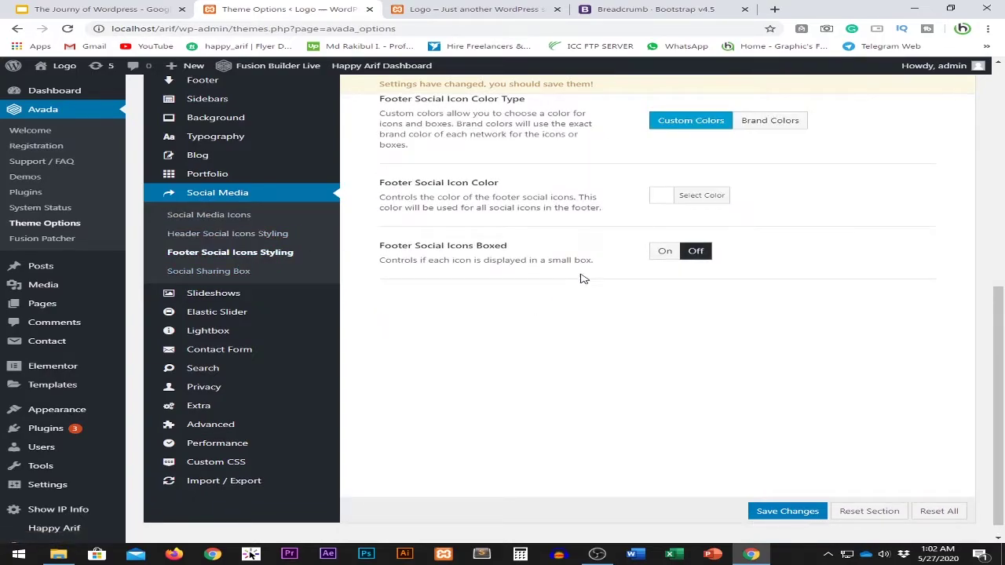
scroll(642, 278, "up", 2)
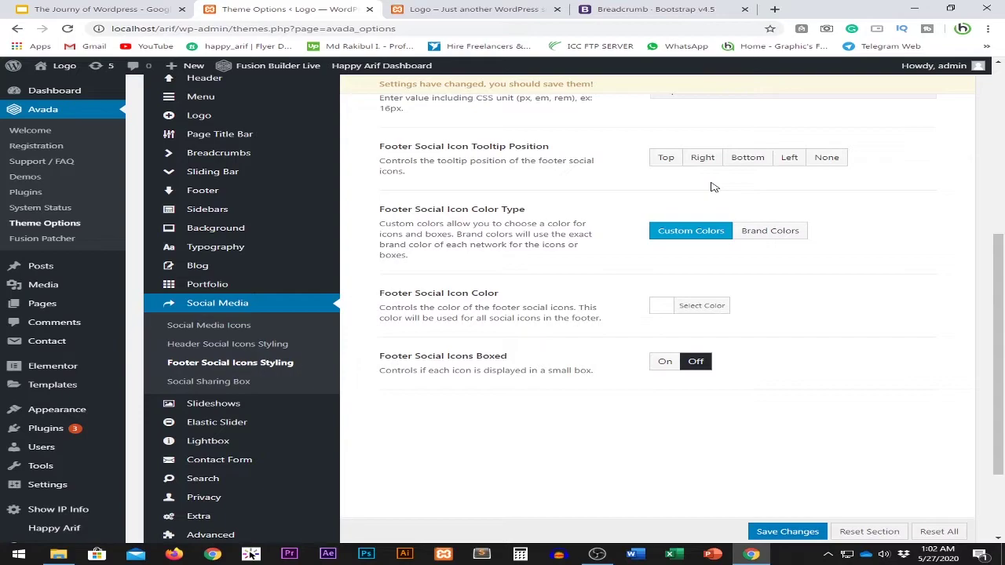
scroll(566, 369, "down", 2)
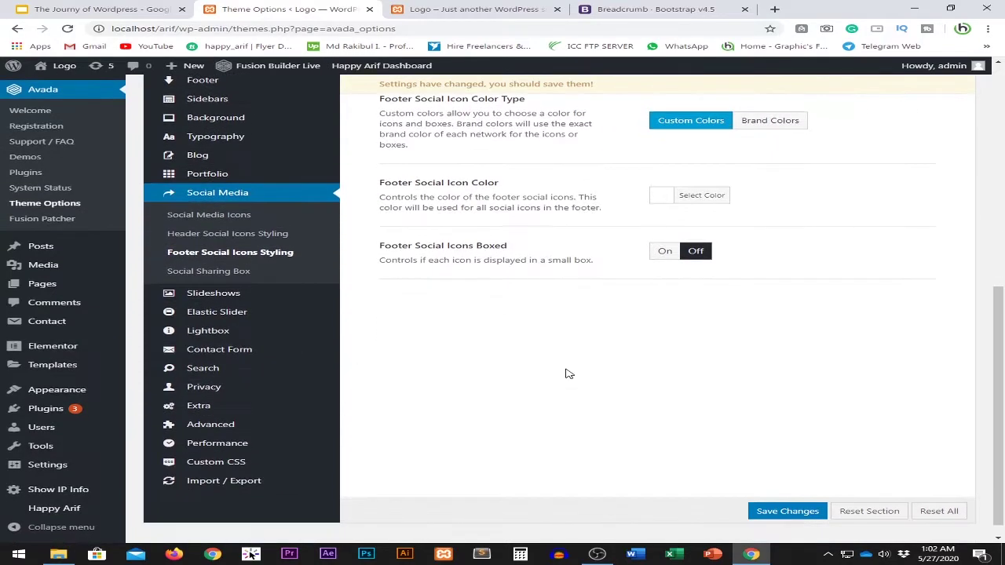
- Open the Social Sharing Box options and examine the icon font size, tooltip position, color and boxed settings
left_click(225, 271)
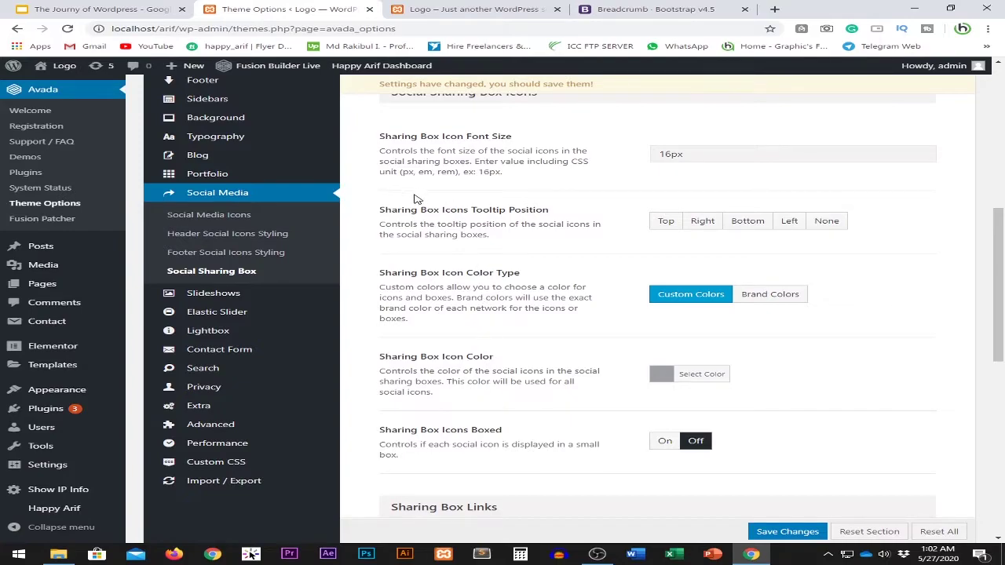
scroll(861, 332, "down", 5)
scroll(861, 332, "up", 4)
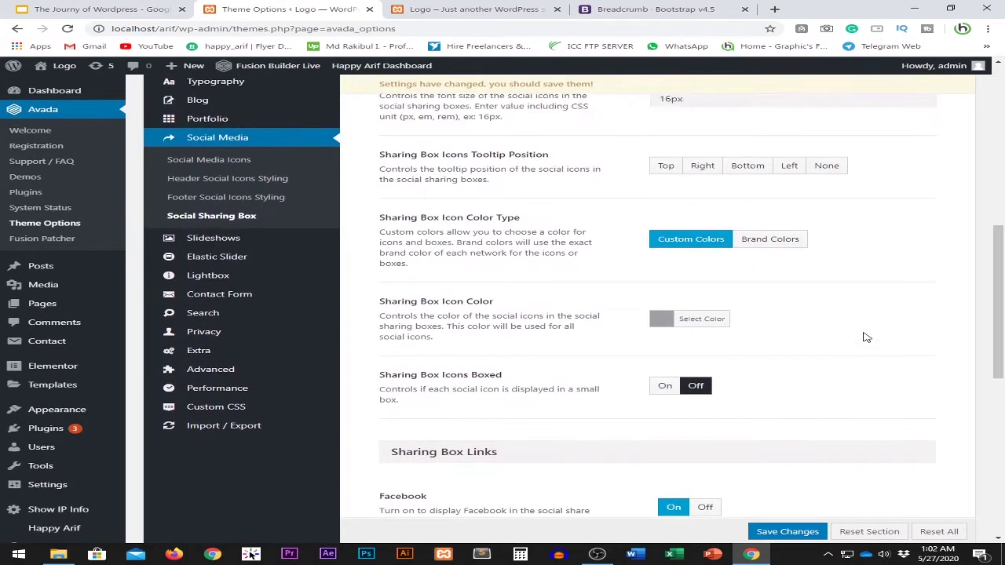
scroll(845, 335, "up", 3)
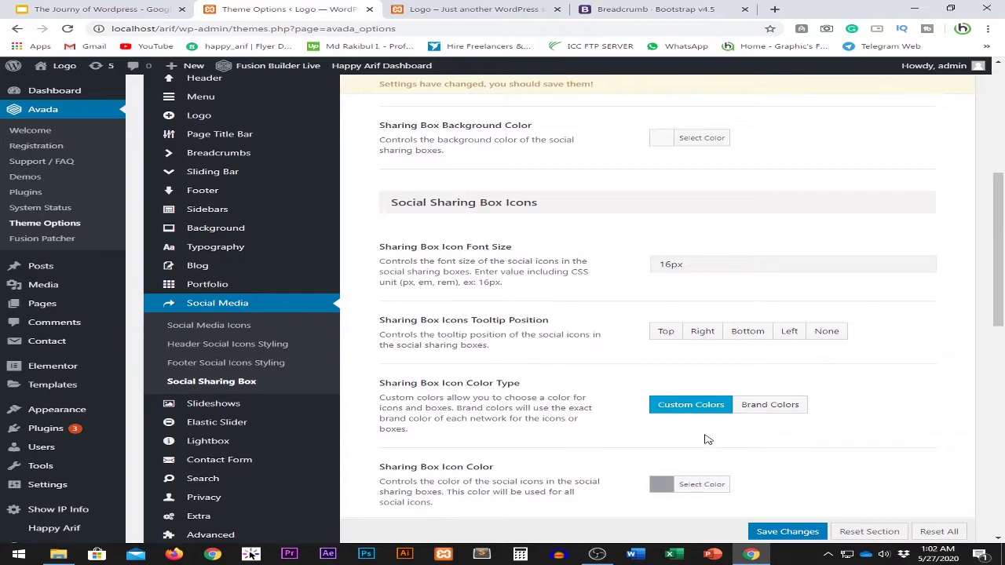
scroll(820, 421, "down", 2)
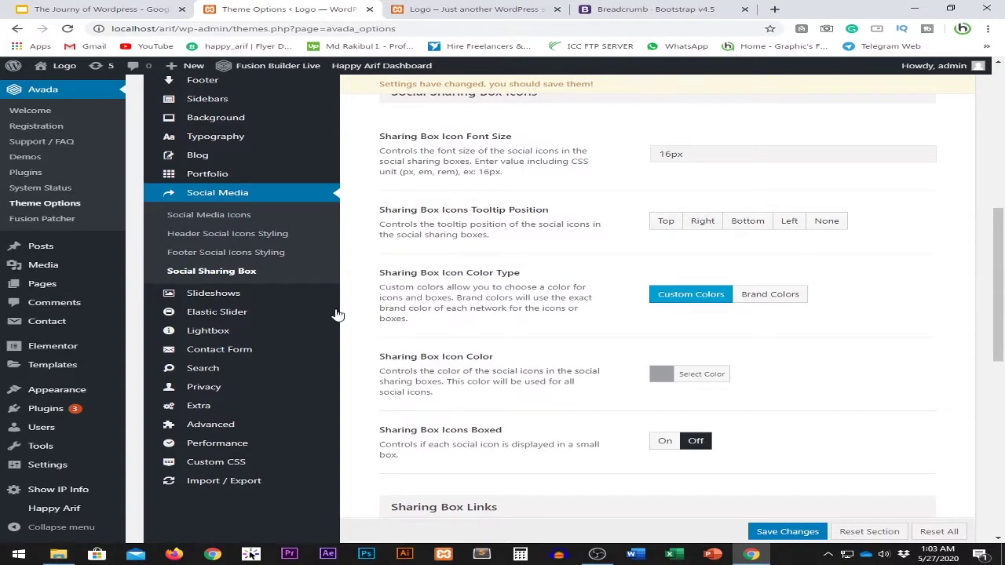
- Open the Slideshows section, review its options and highlight the Slideshow Speed heading
left_click(244, 291)
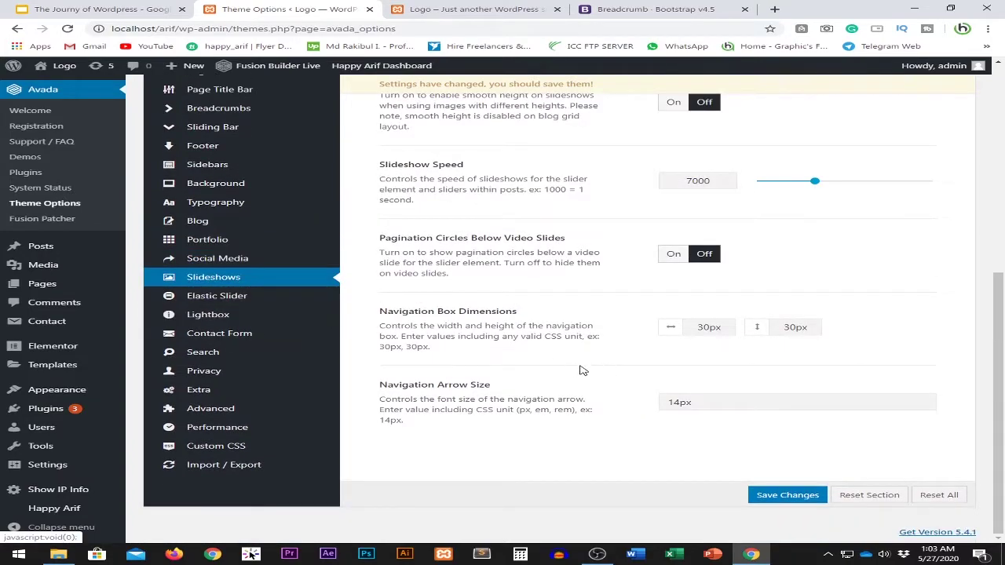
scroll(594, 369, "up", 4)
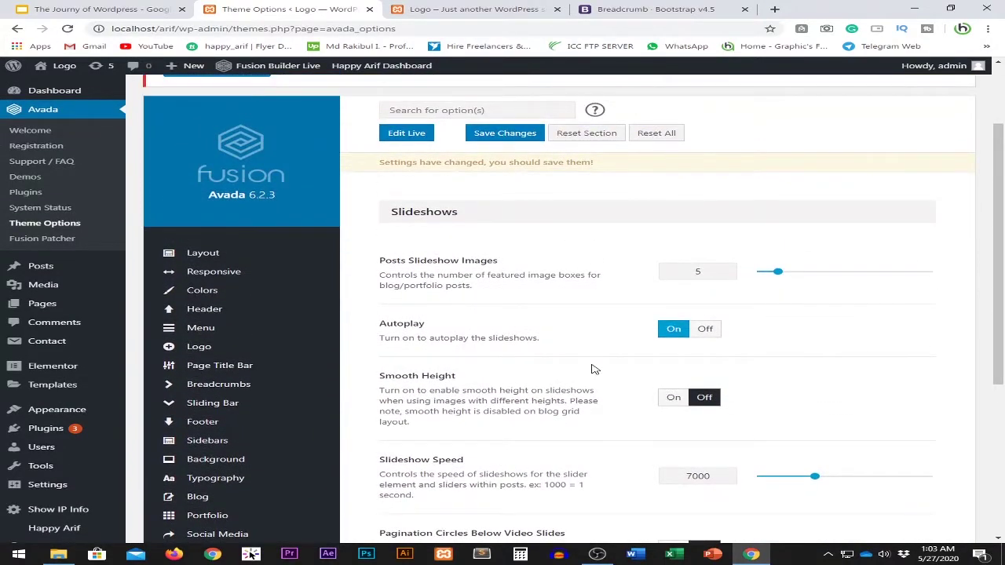
scroll(594, 368, "down", 3)
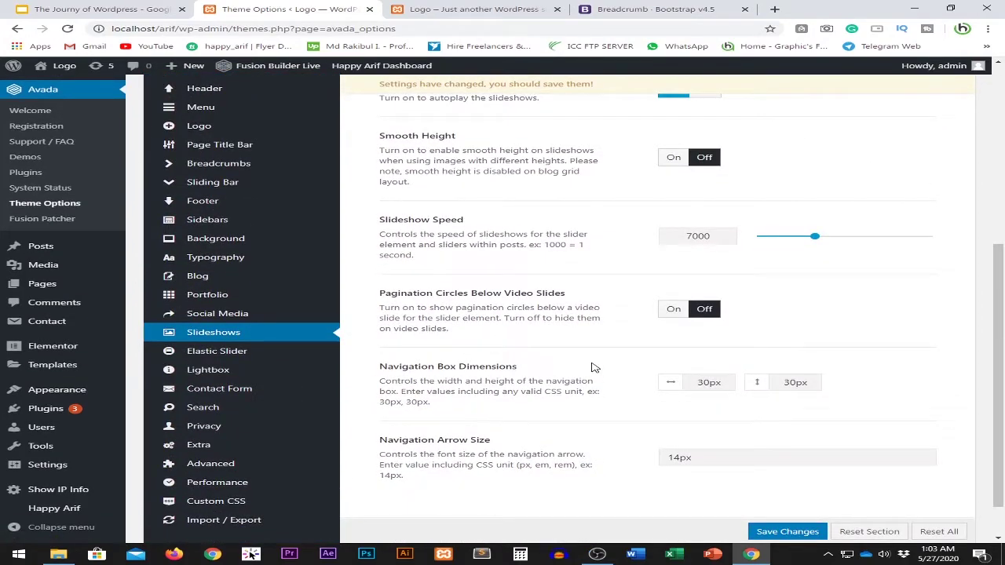
scroll(493, 336, "up", 1)
left_click_drag(382, 274, 516, 284)
left_click(506, 302)
scroll(513, 339, "down", 2)
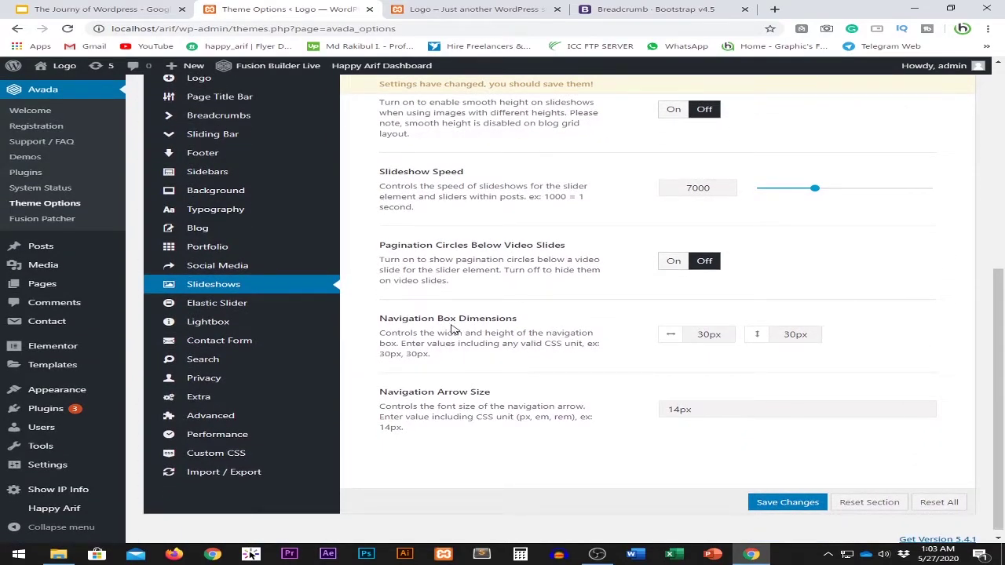
- Highlight the Navigation Box Dimensions heading and the Navigation Arrow Size description
left_click_drag(444, 322, 518, 322)
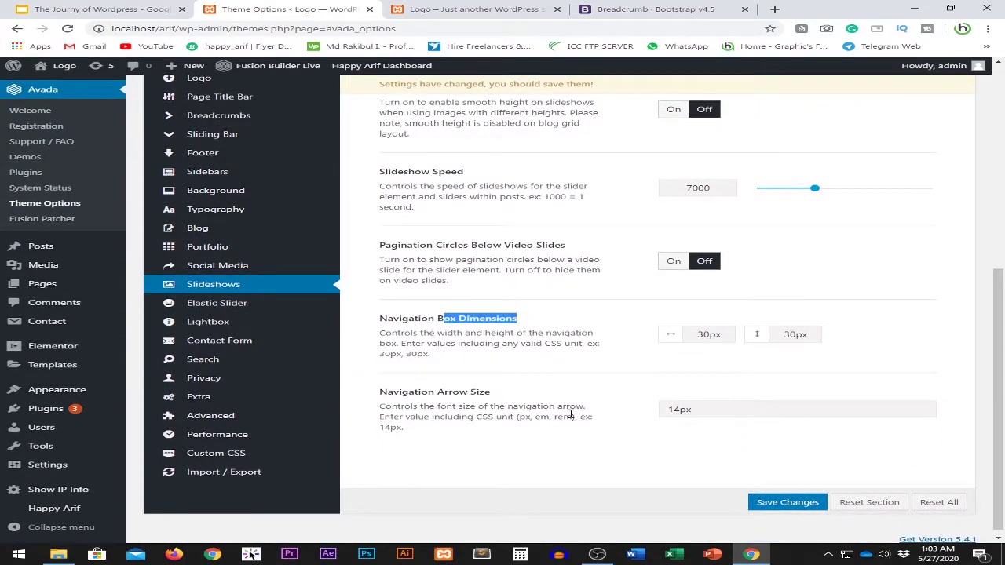
left_click(496, 417)
left_click_drag(444, 392, 595, 403)
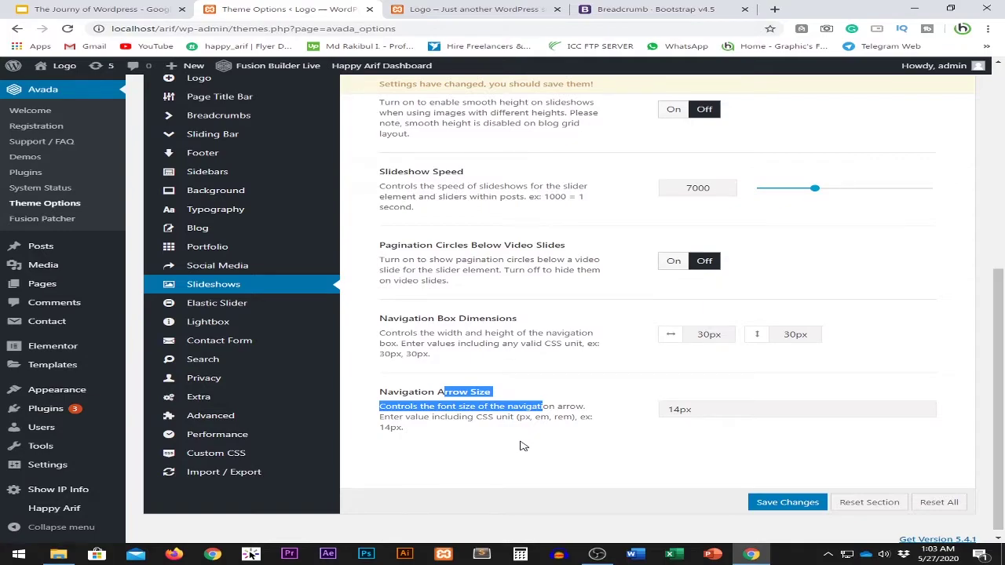
- Recheck the Slideshows options from Posts Slideshow Images through Navigation Arrow Size
scroll(526, 440, "up", 4)
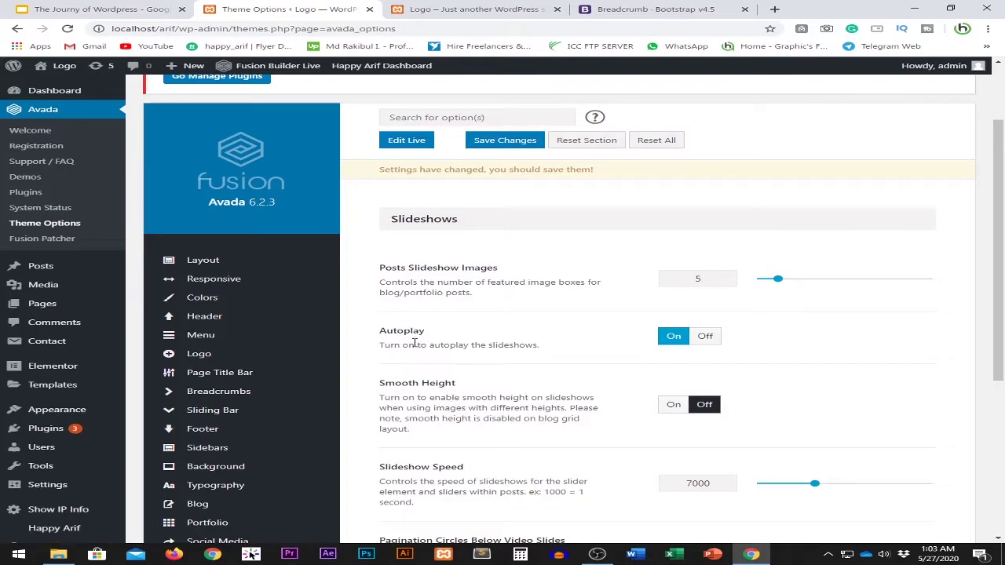
scroll(475, 345, "down", 1)
scroll(475, 349, "down", 3)
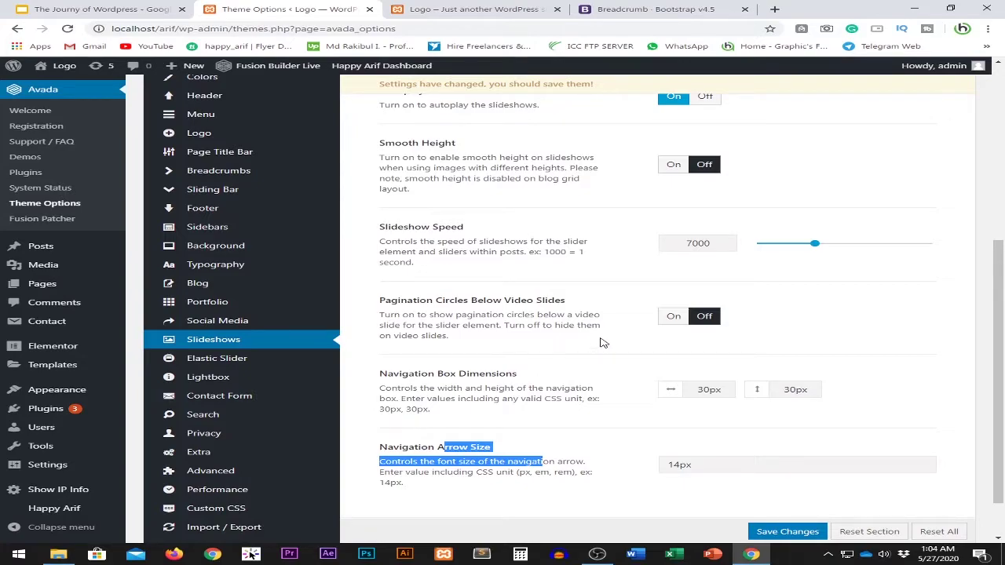
scroll(603, 342, "up", 3)
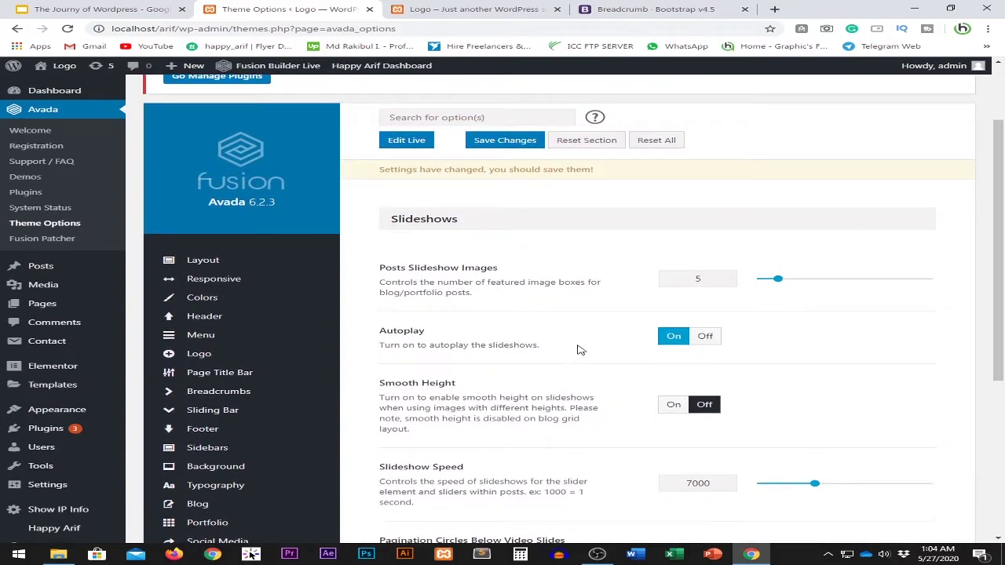
- Open the Elastic Slider, Lightbox, Contact Form and Search sections one after another for a brief look
scroll(583, 348, "down", 4)
left_click(215, 296)
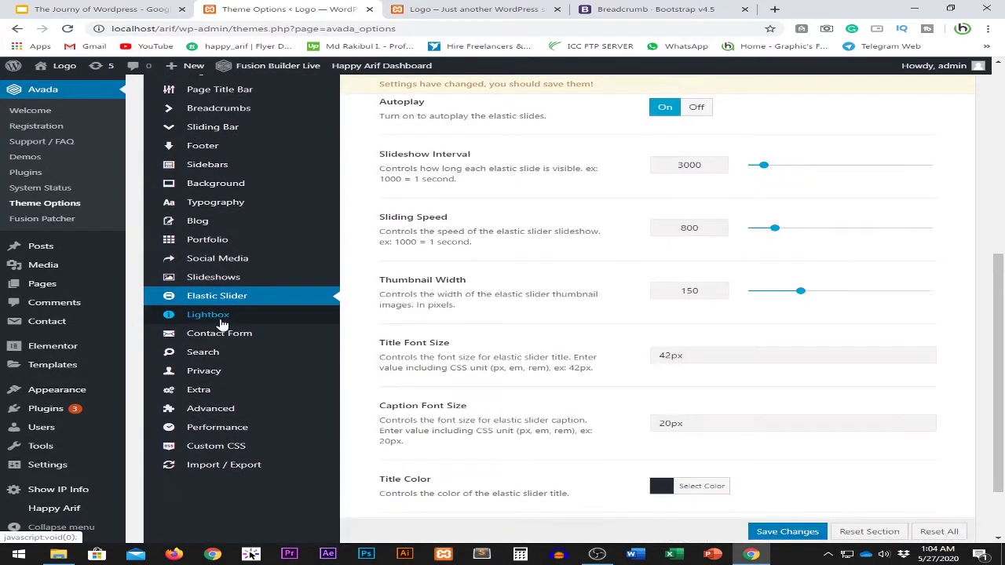
left_click(221, 321)
left_click(234, 336)
mouse_move(233, 426)
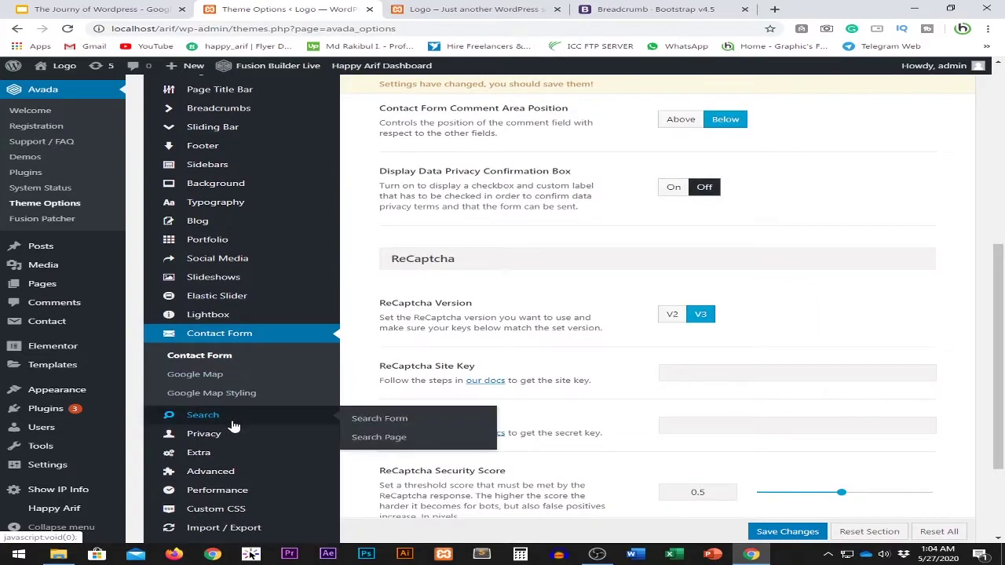
left_click(227, 415)
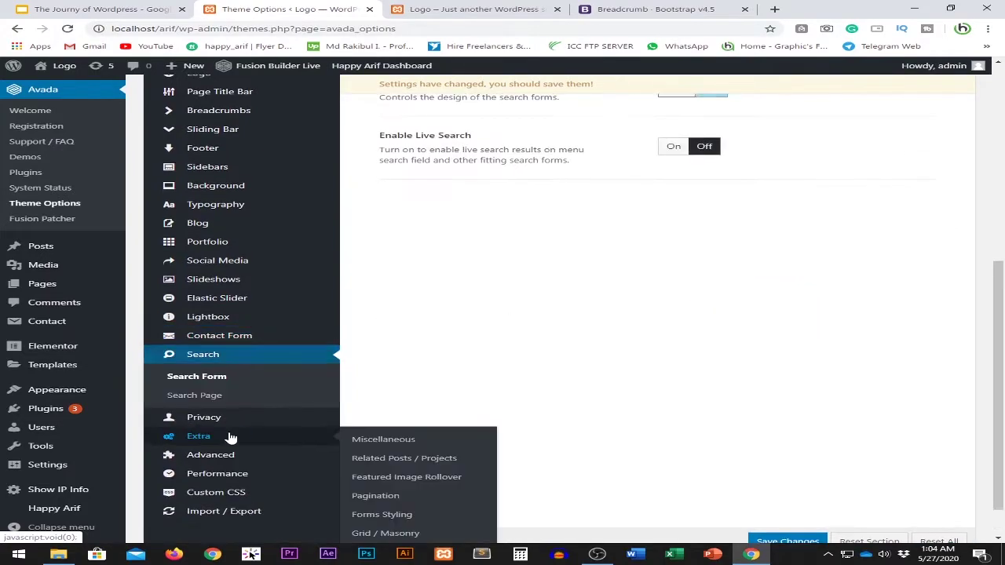
- Glance over the Extra subsections, open the Custom CSS section and examine its CSS Code field
mouse_move(288, 449)
scroll(289, 441, "down", 1)
mouse_move(309, 388)
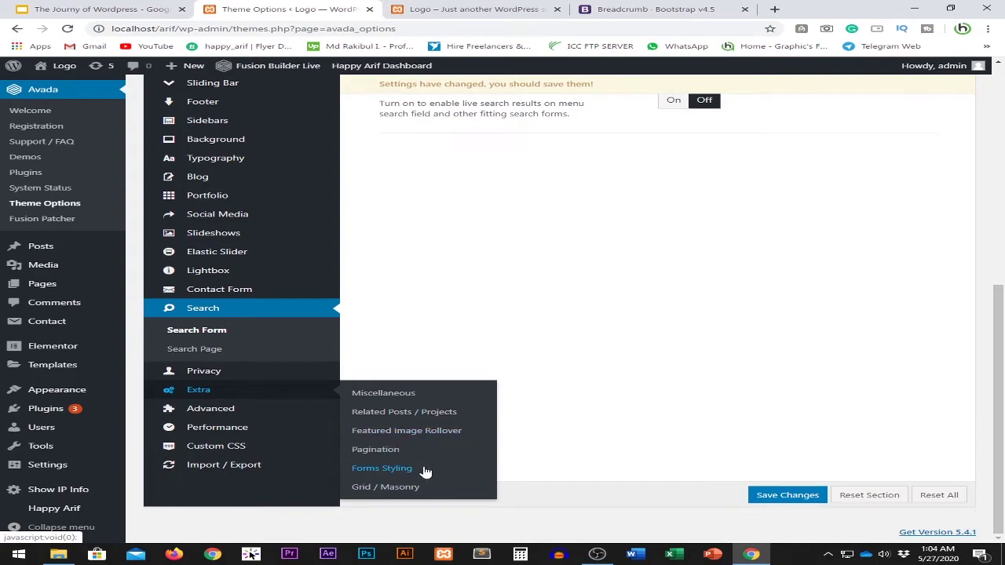
mouse_move(240, 411)
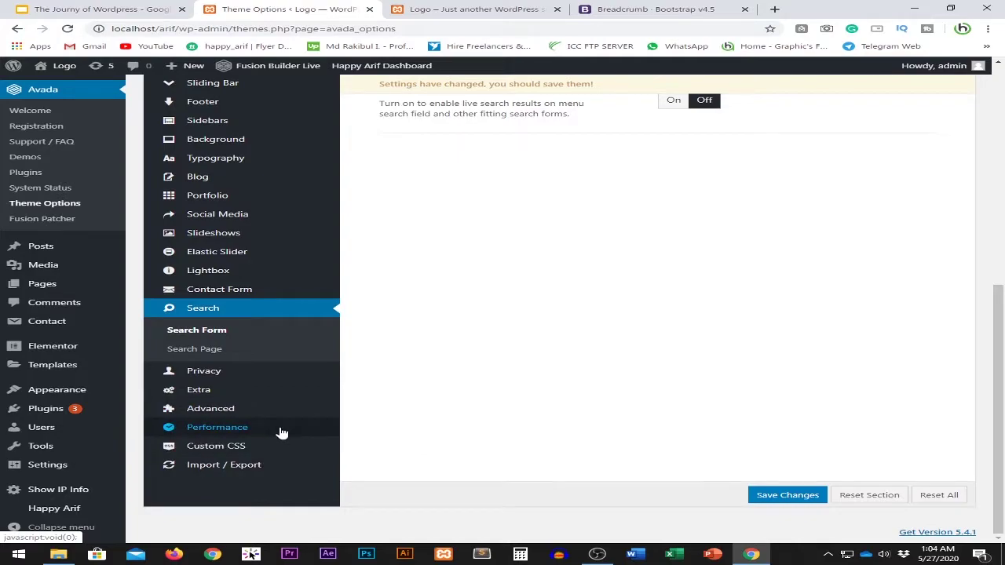
left_click(279, 454)
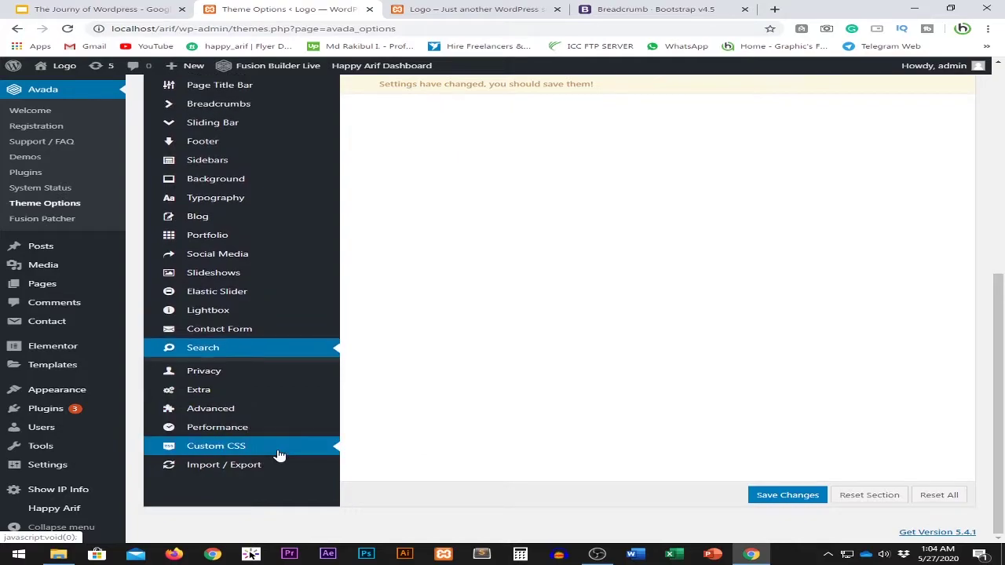
scroll(581, 313, "up", 2)
scroll(322, 358, "down", 2)
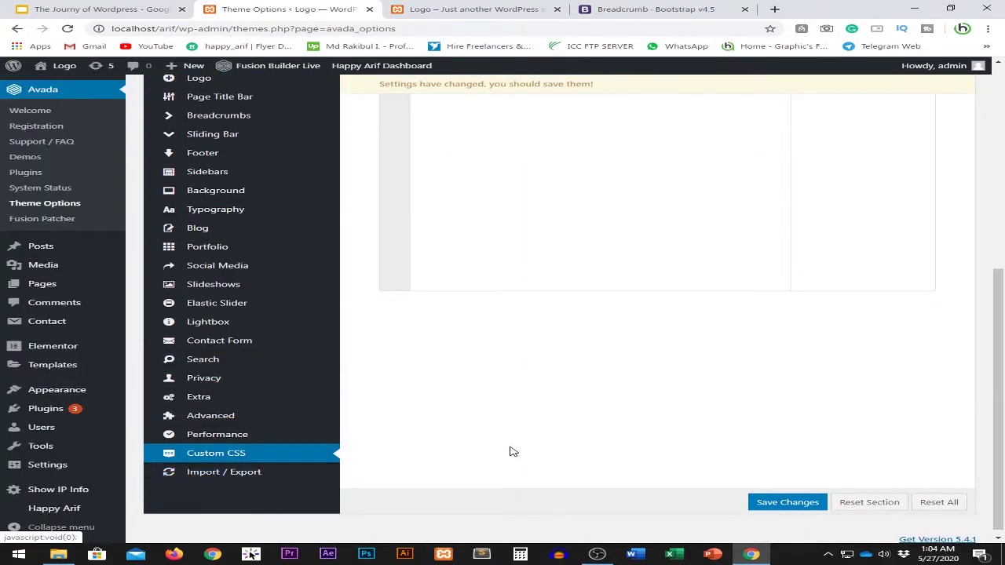
scroll(539, 450, "up", 5)
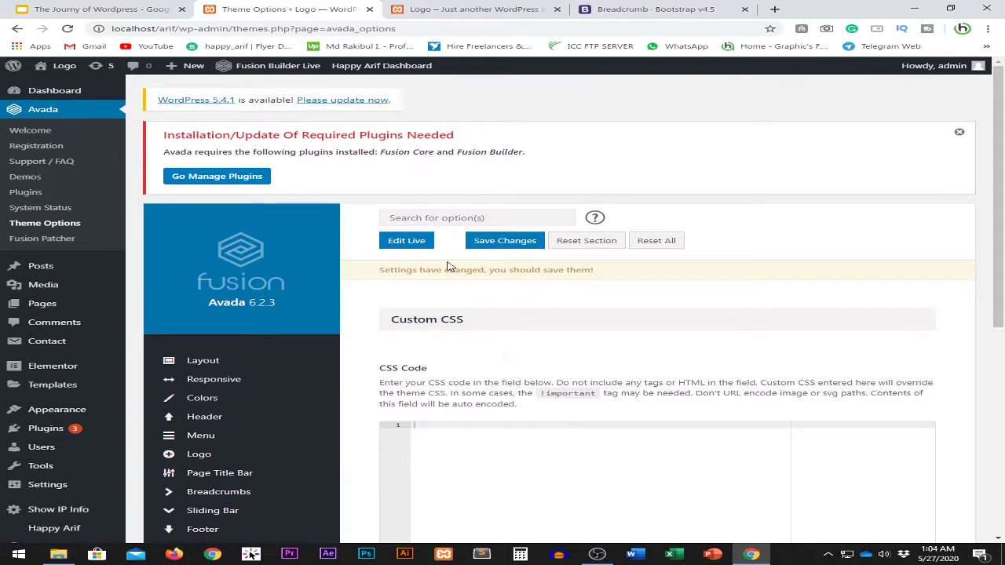
scroll(494, 325, "down", 1)
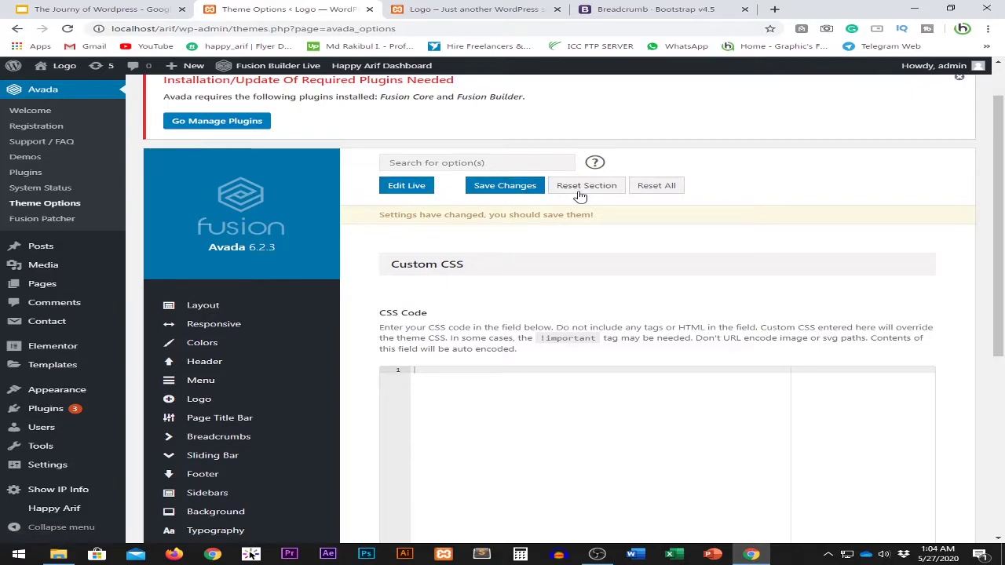
scroll(634, 204, "down", 1)
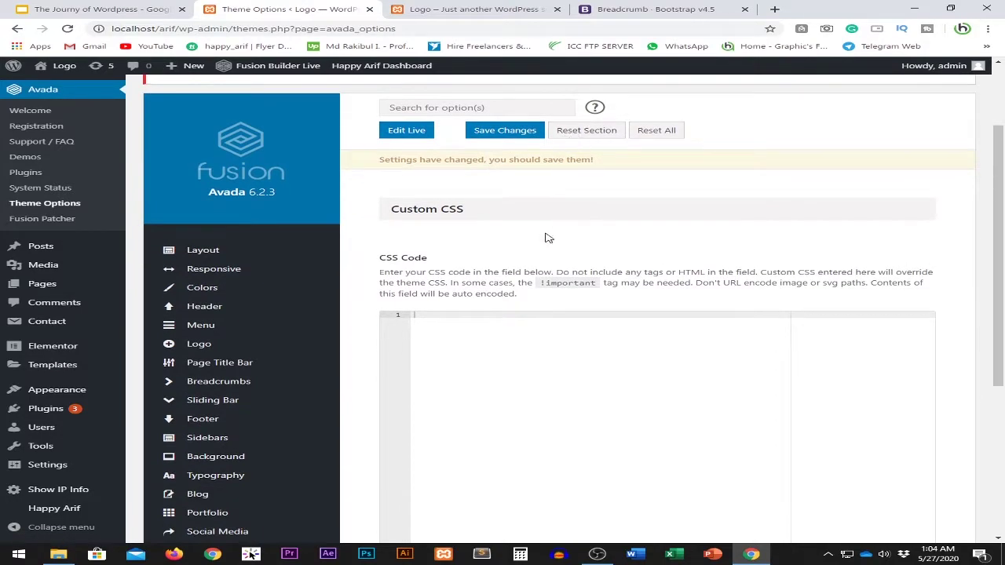
- Return to the Sidebars section and review the global sidebar options for Pages
scroll(560, 199, "down", 5)
mouse_move(208, 248)
left_click(205, 217)
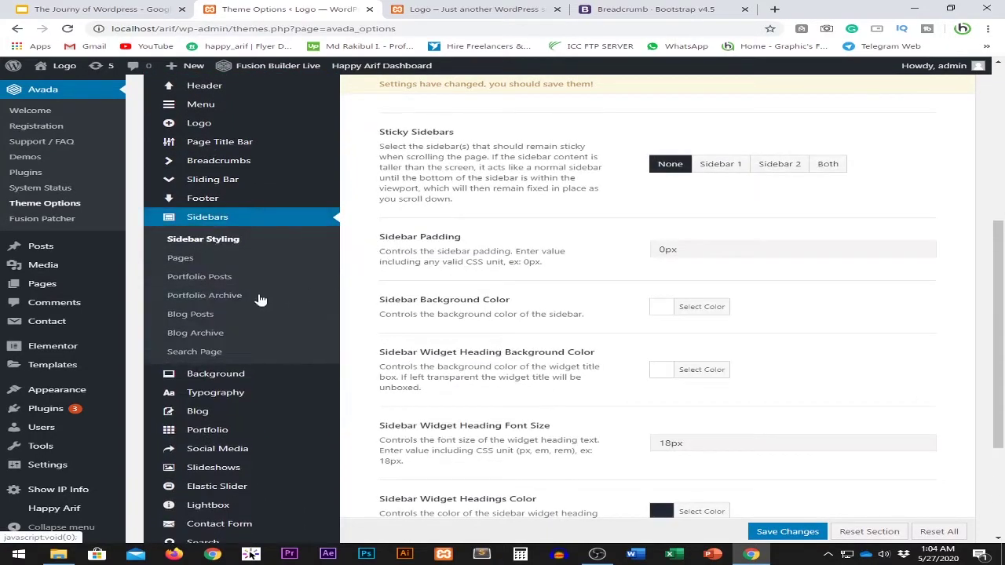
left_click(180, 257)
scroll(561, 328, "up", 5)
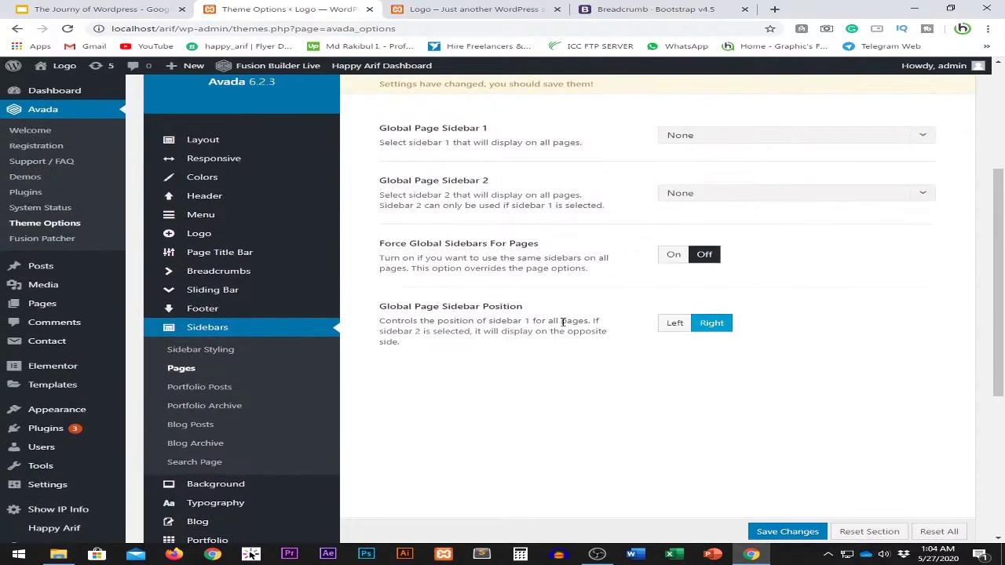
- Set Global Page Sidebar 1 to Footer Widget 2 in the Pages sidebar options
left_click(742, 318)
left_click(701, 394)
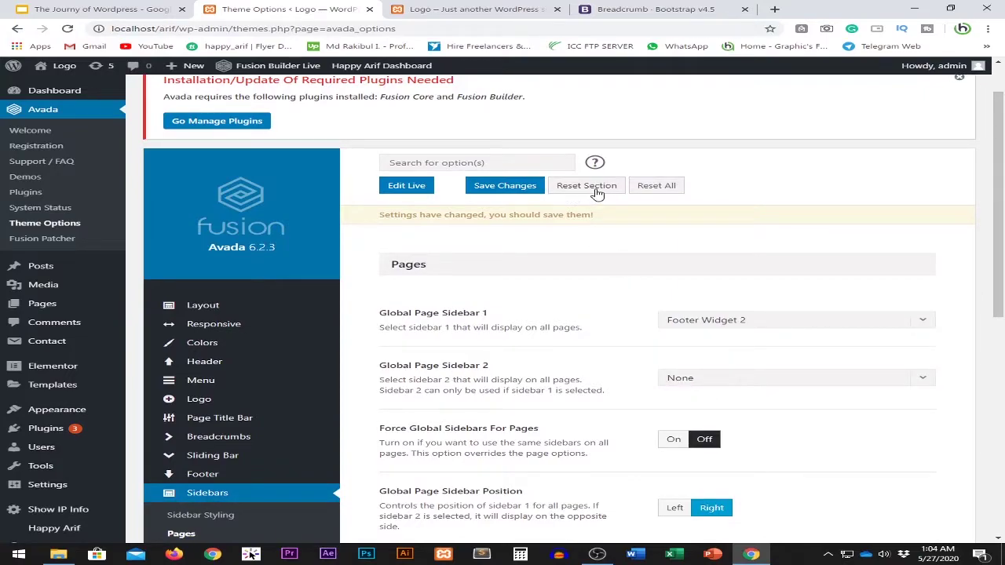
scroll(540, 240, "down", 3)
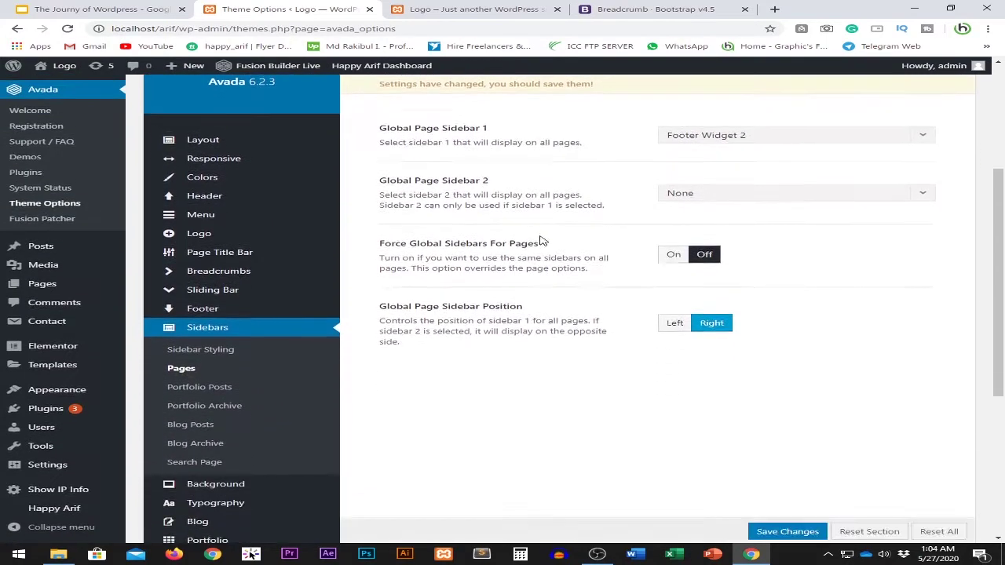
left_click(181, 368)
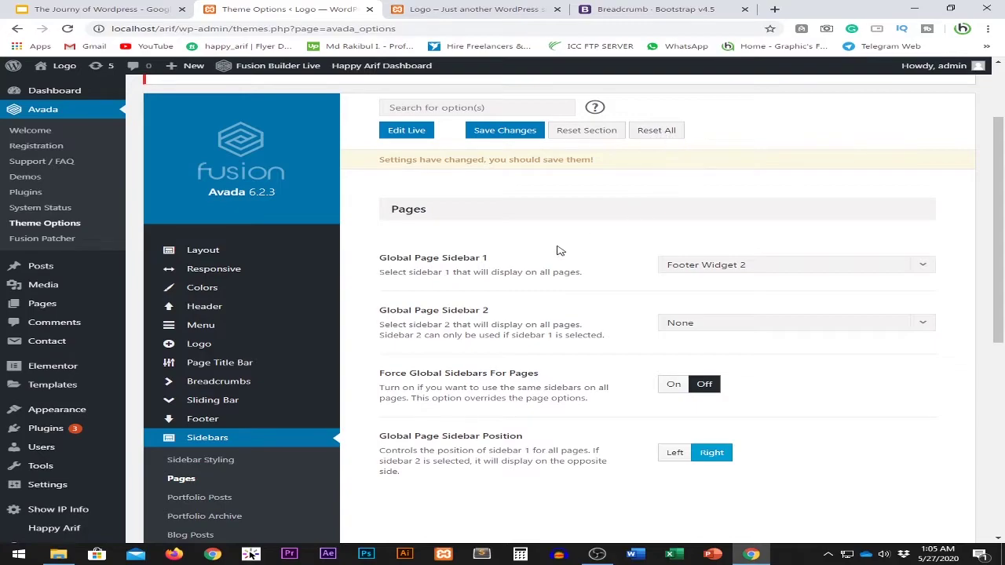
- Look over the list of Theme Options sections and open the Sliding Bar section to view its desktop setting
scroll(463, 223, "down", 2)
scroll(247, 197, "down", 4)
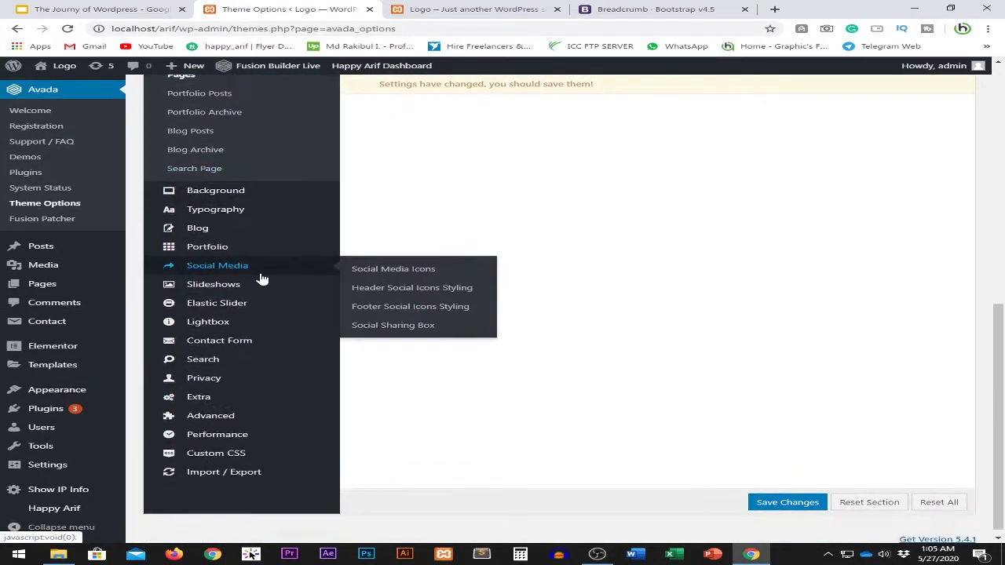
scroll(542, 426, "up", 6)
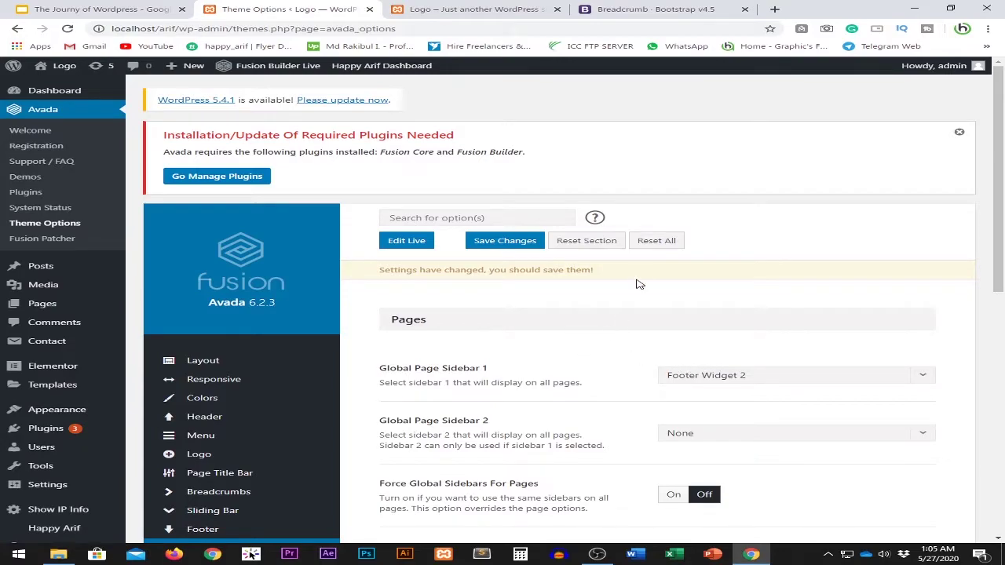
scroll(615, 330, "down", 1)
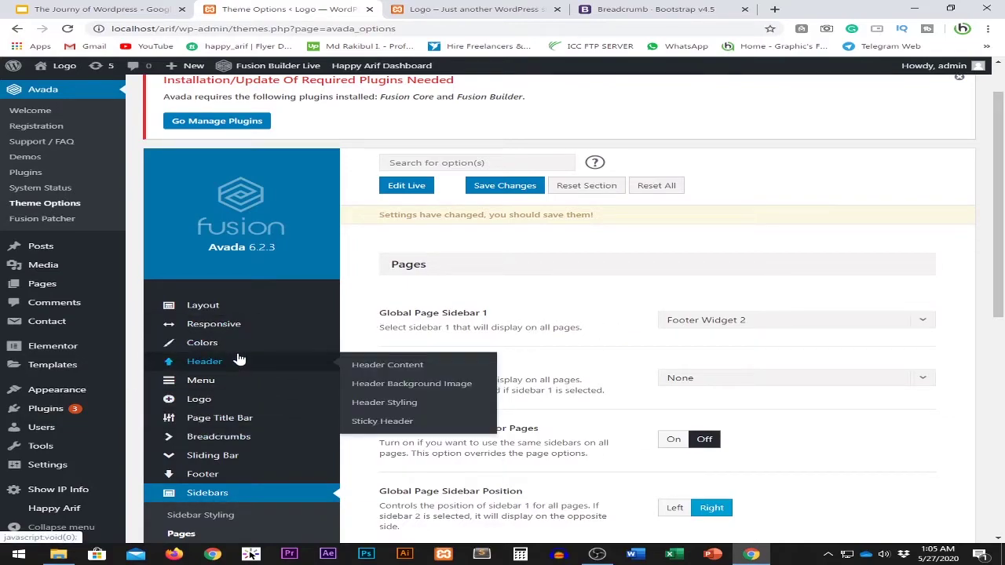
scroll(243, 400, "down", 3)
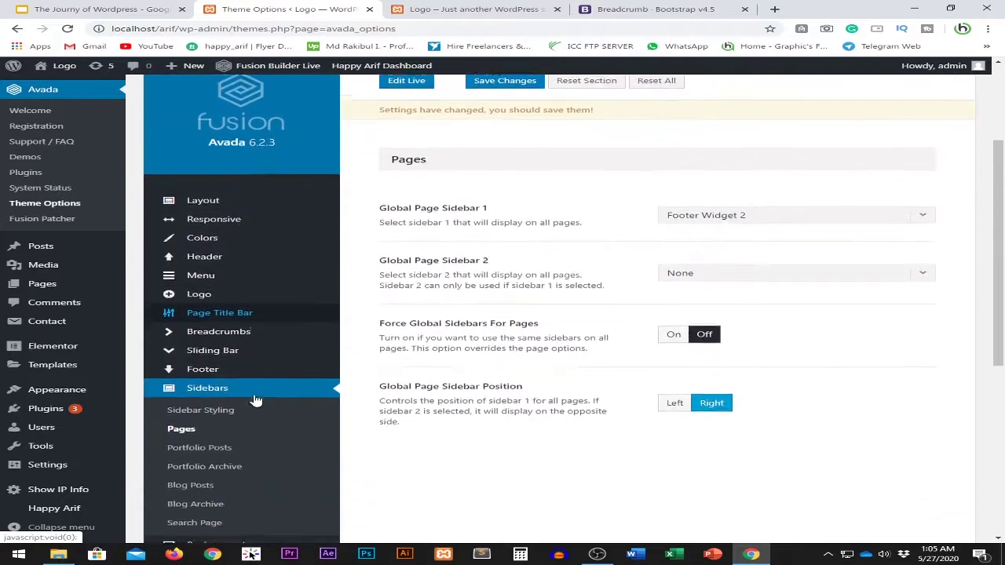
left_click(236, 289)
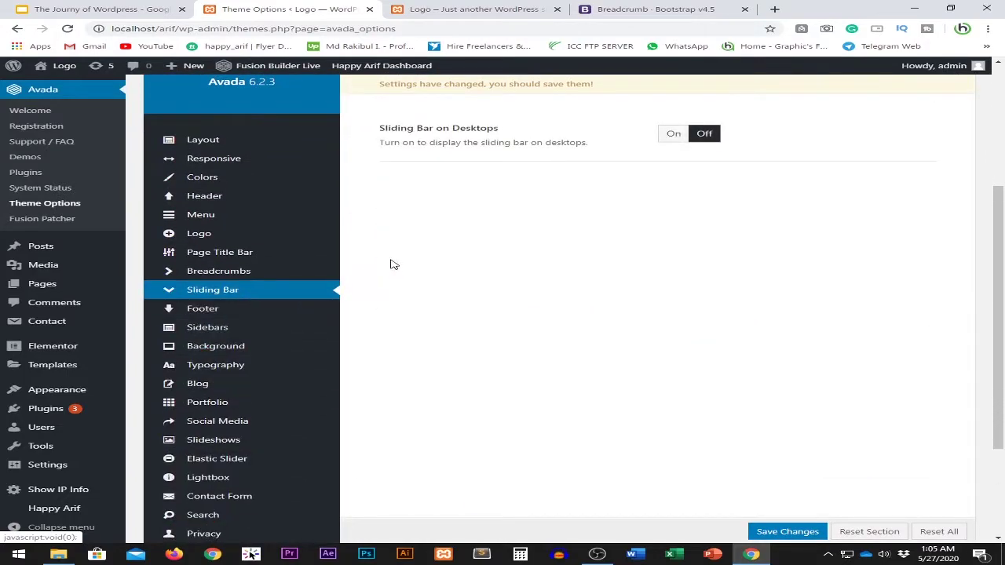
scroll(541, 353, "up", 1)
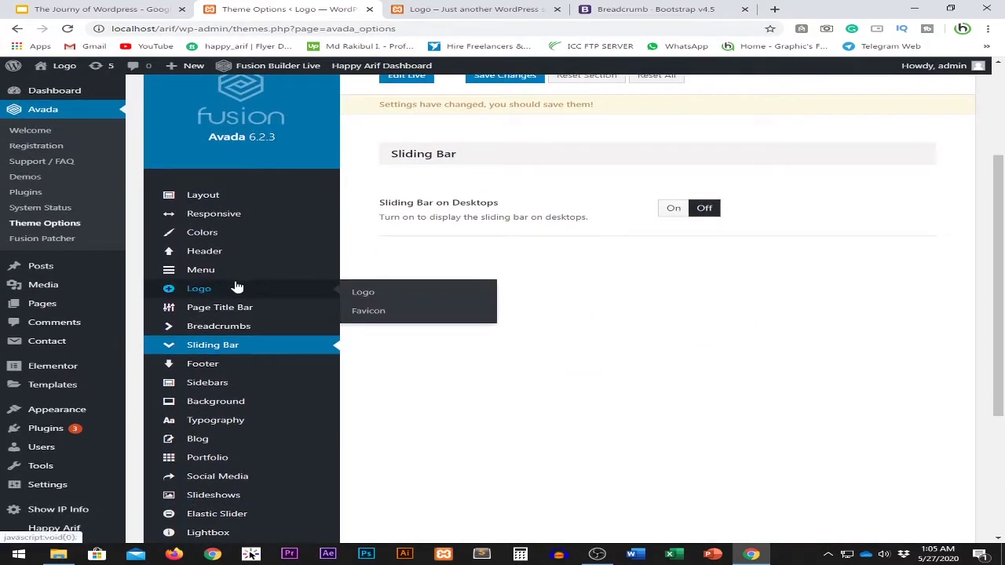
scroll(615, 390, "up", 2)
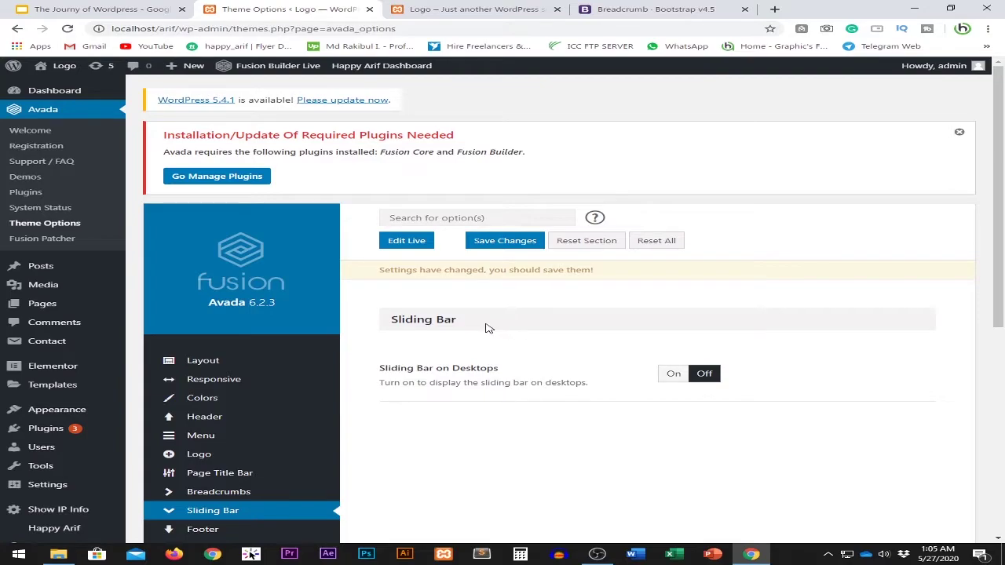
- Glance at the site's front end, return to the Theme Options page and skim its section list
left_click(506, 8)
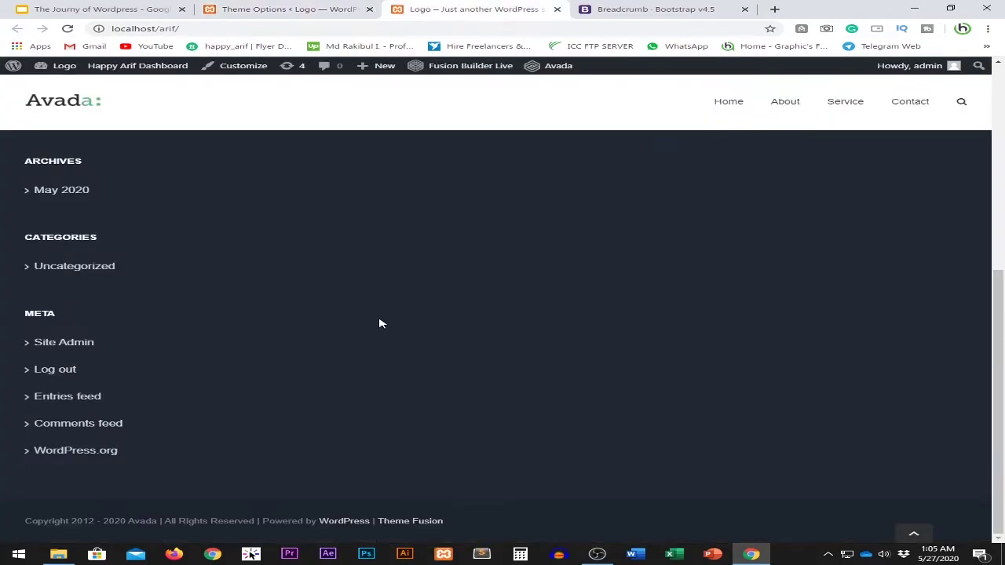
left_click(318, 8)
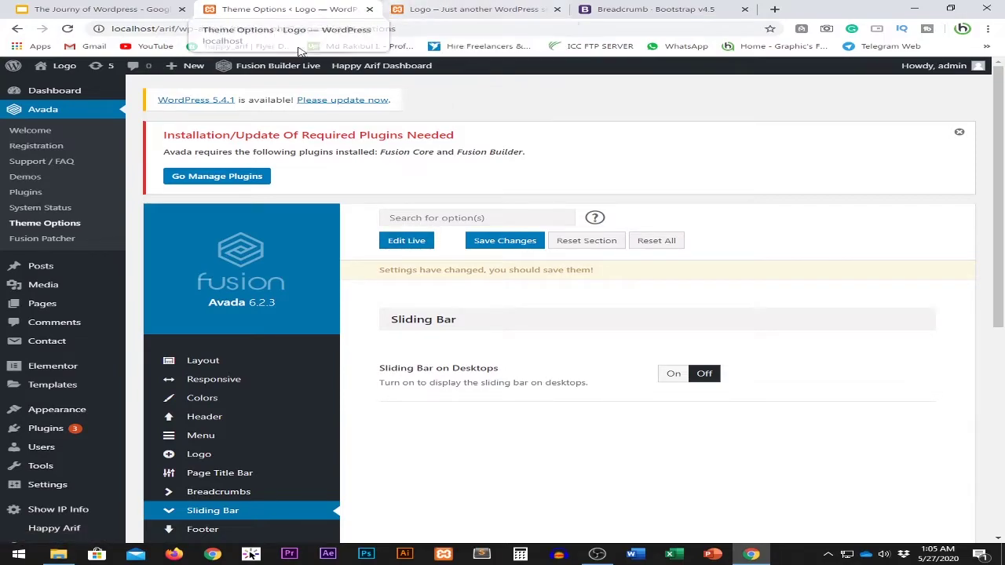
scroll(381, 270, "down", 1)
scroll(377, 270, "down", 5)
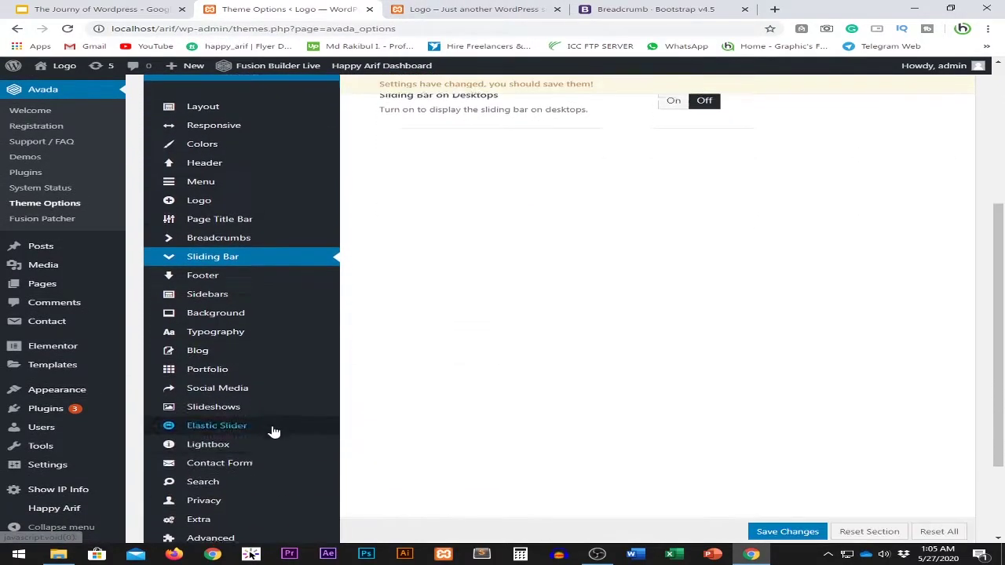
scroll(280, 414, "up", 6)
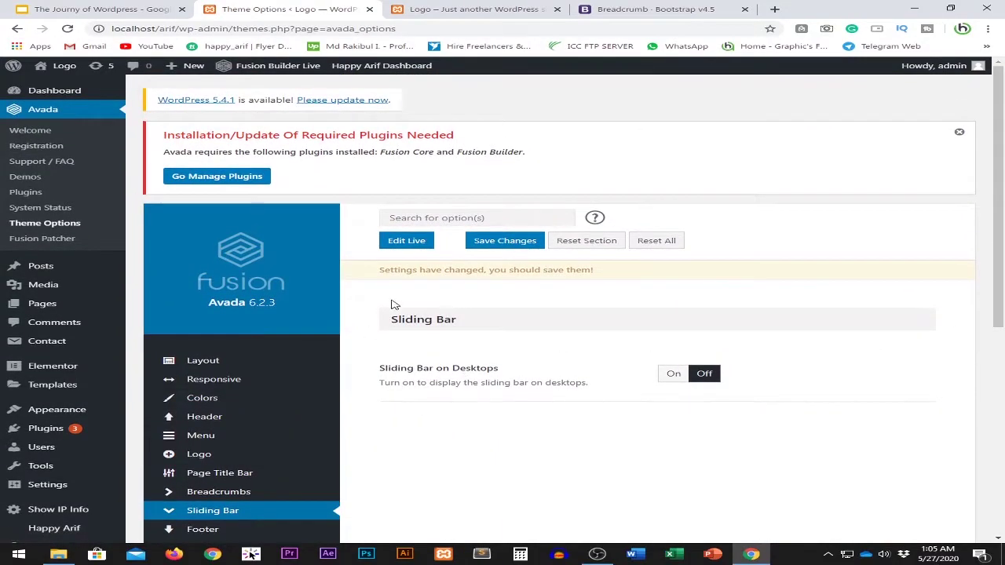
- Open the theme options in the live editor, leaving the settings page, and show the General Blog options for the blog content
left_click(413, 242)
left_click(579, 90)
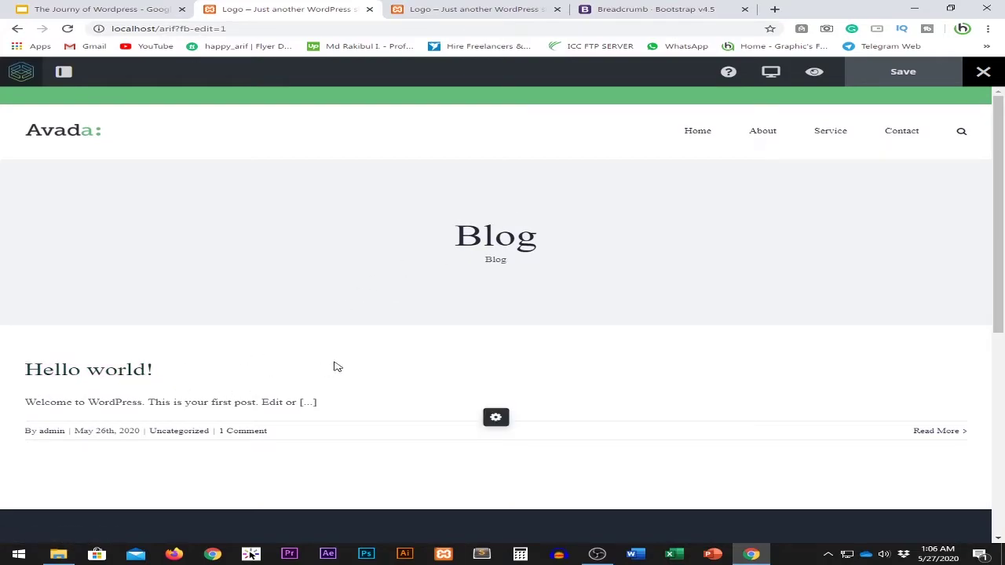
scroll(334, 366, "down", 1)
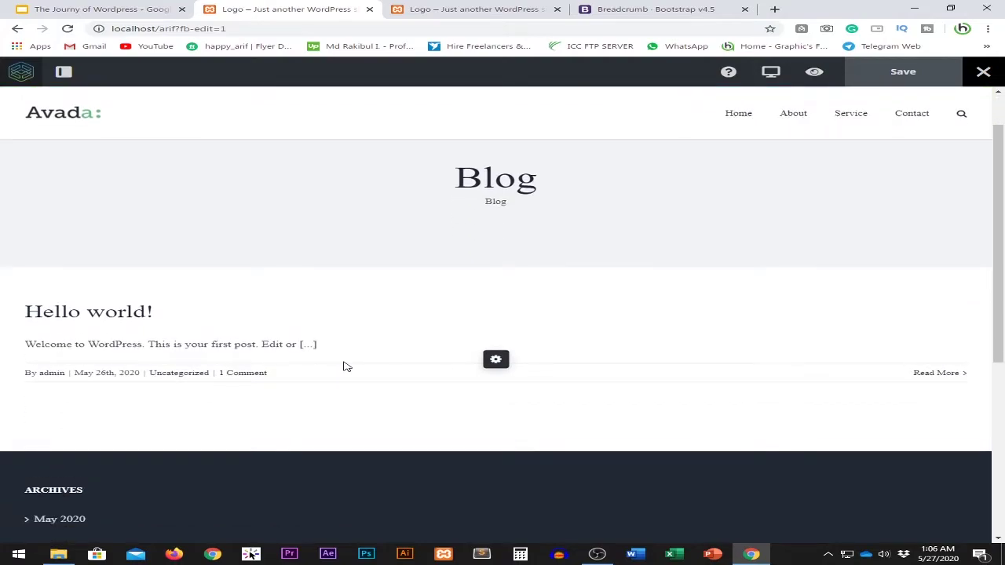
scroll(346, 367, "up", 1)
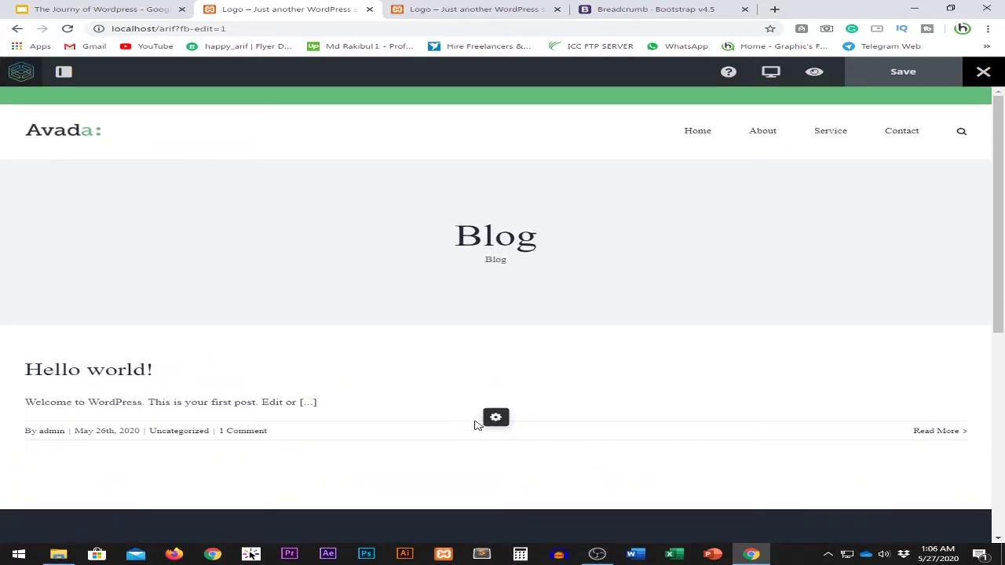
left_click(495, 418)
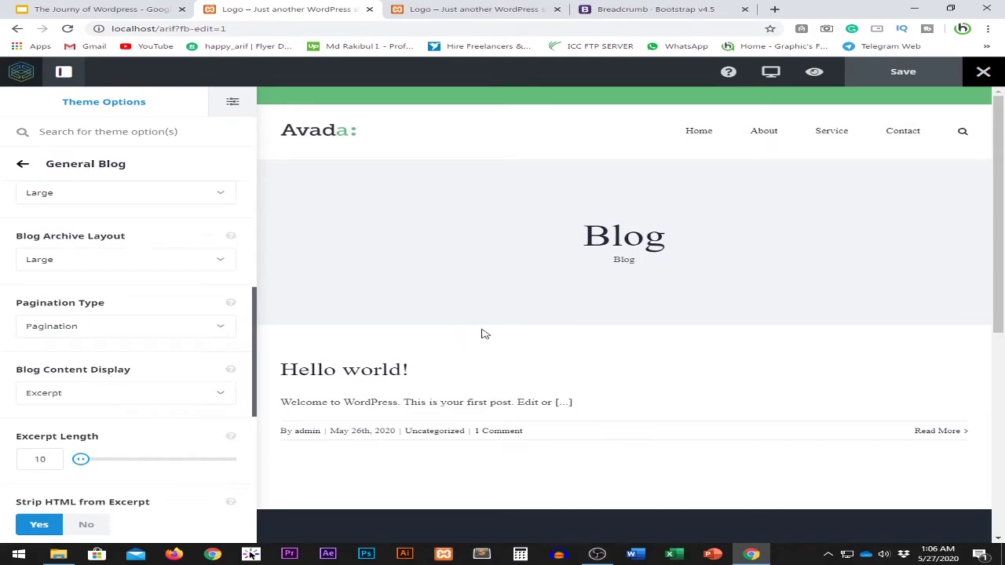
- Return to the live editor's main Theme Options list and look through its sections from Layout to Import/Export
left_click(23, 163)
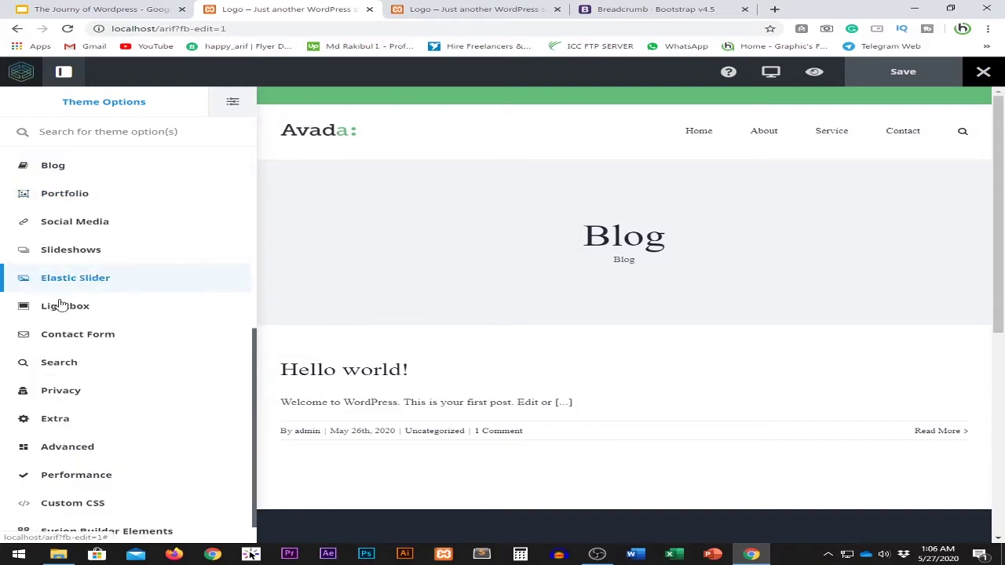
scroll(118, 330, "up", 3)
scroll(134, 367, "up", 2)
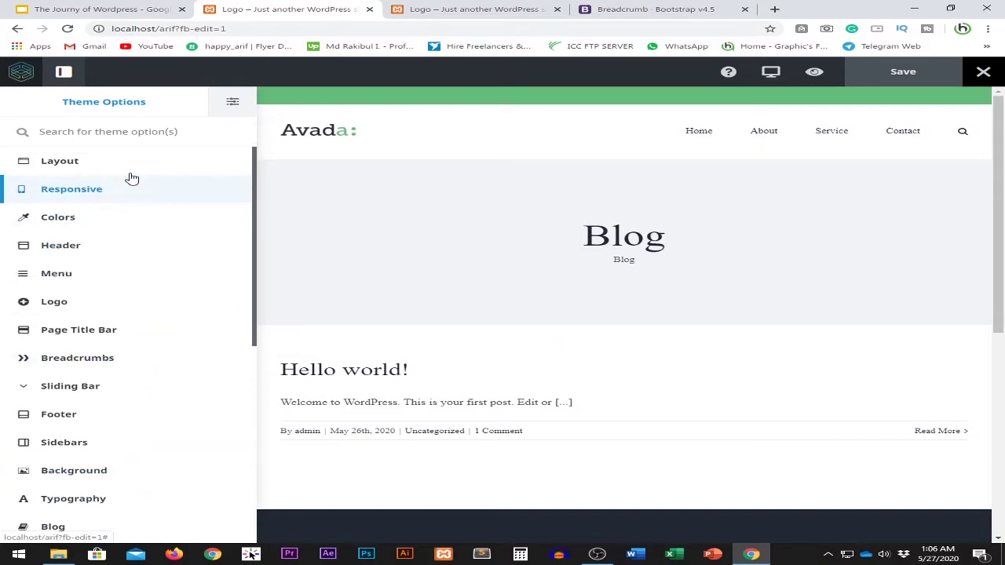
scroll(95, 345, "down", 5)
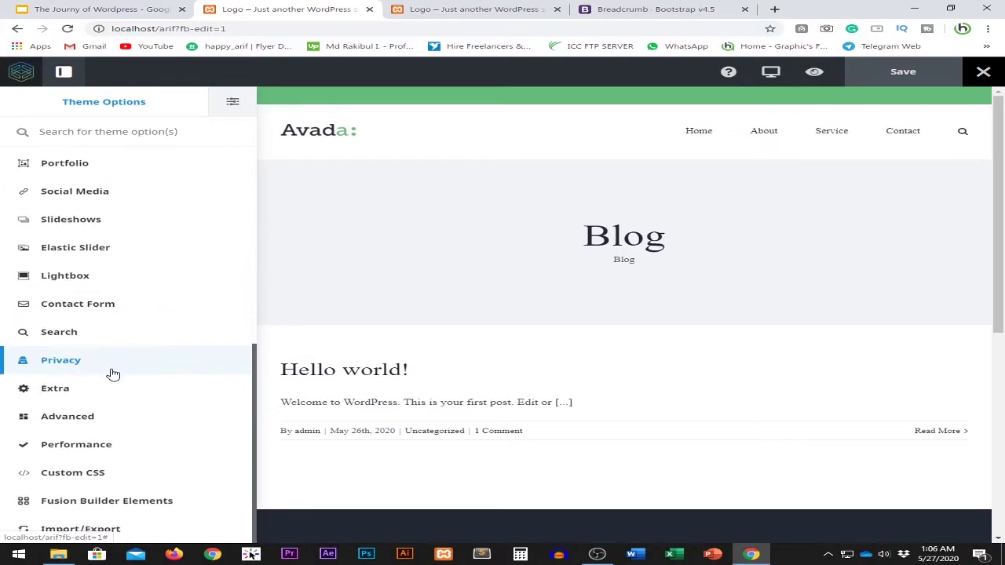
scroll(108, 499, "up", 5)
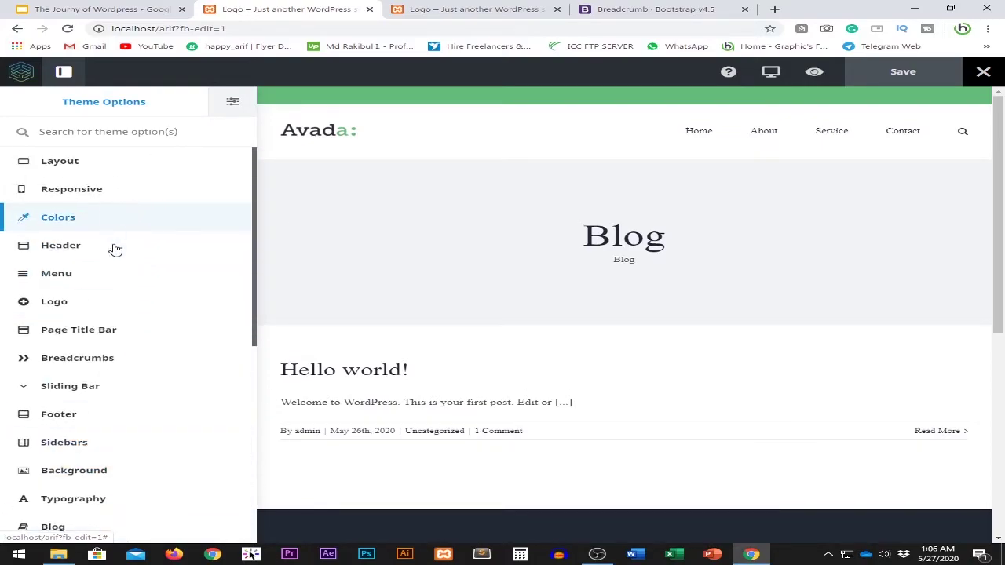
scroll(170, 404, "down", 5)
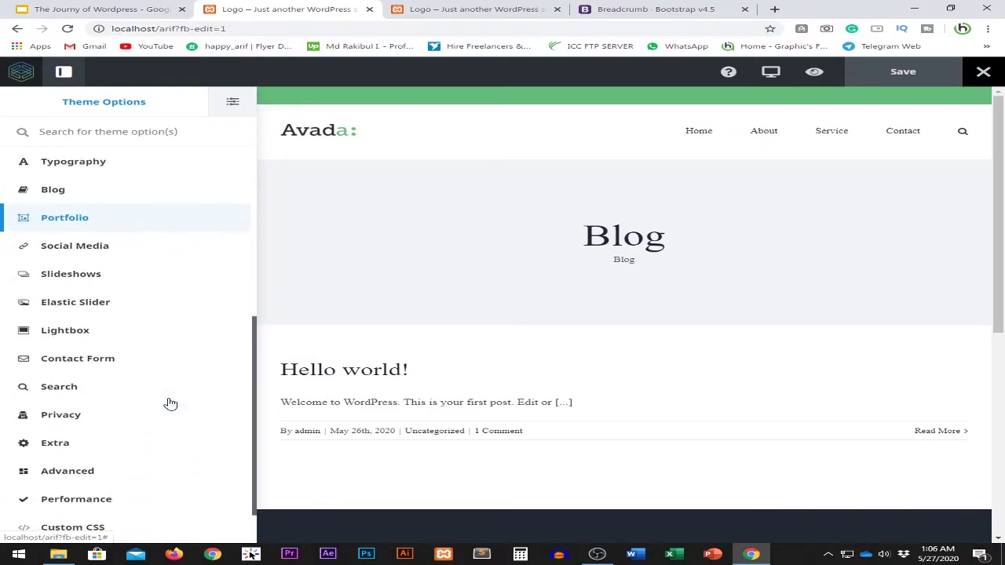
scroll(170, 403, "up", 2)
scroll(170, 403, "up", 3)
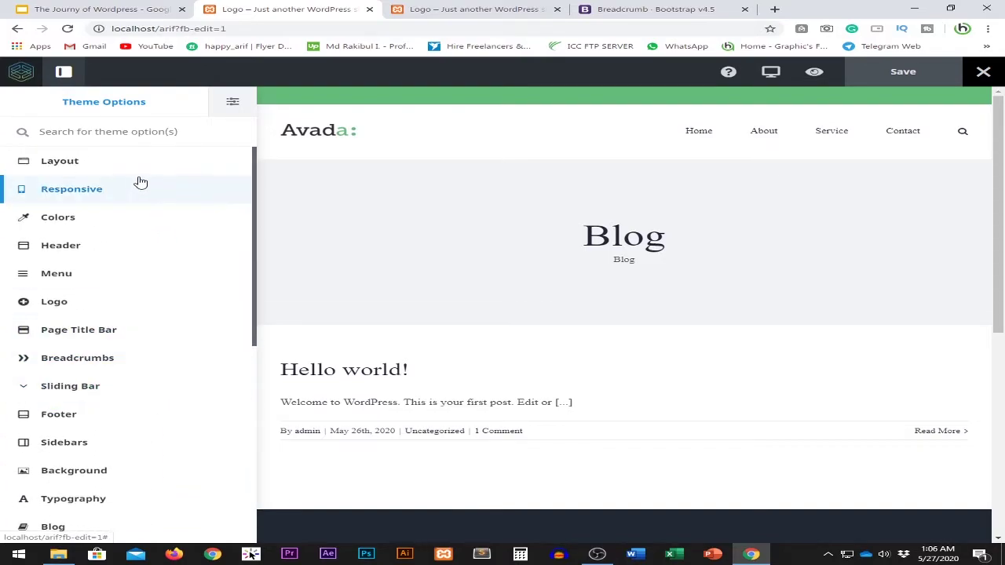